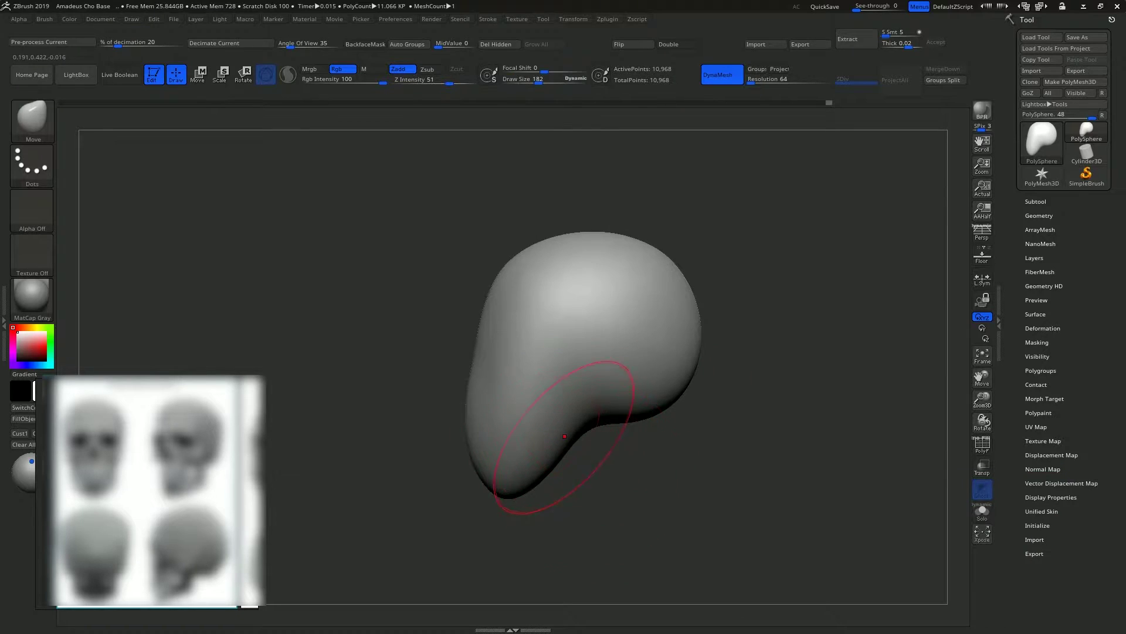
Carve the eye sockets across the unmasked face area and build up the cheekbone ridge beneath them with the Clay brush.
{"action": "key", "text": "u"}
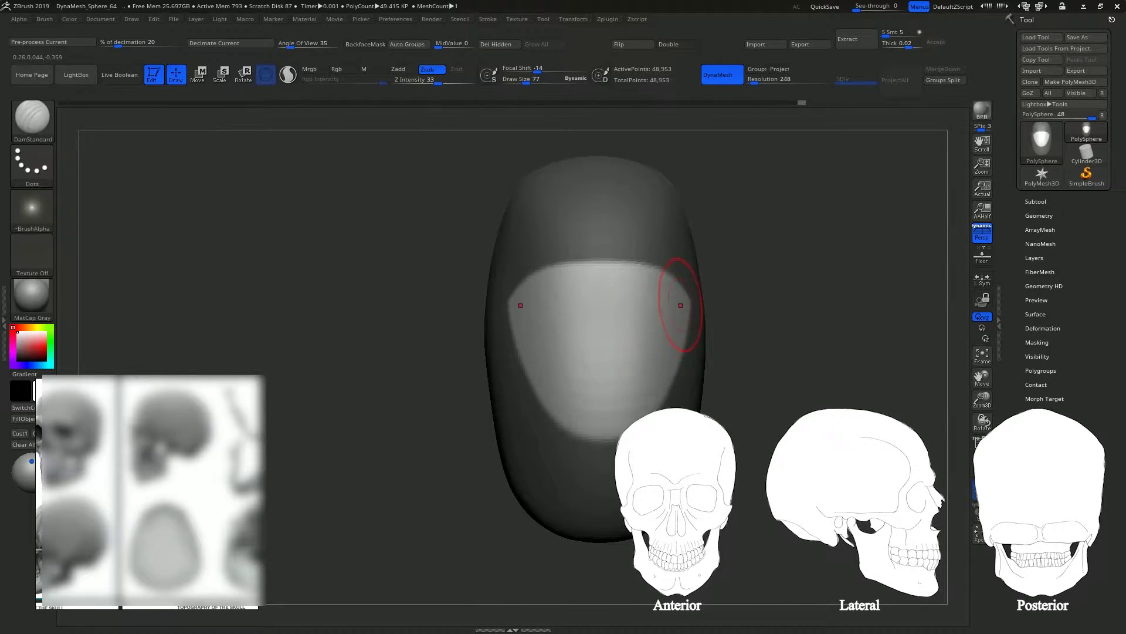
{"action": "left_click_drag", "start_coordinate": [684, 306], "coordinate": [611, 305]}
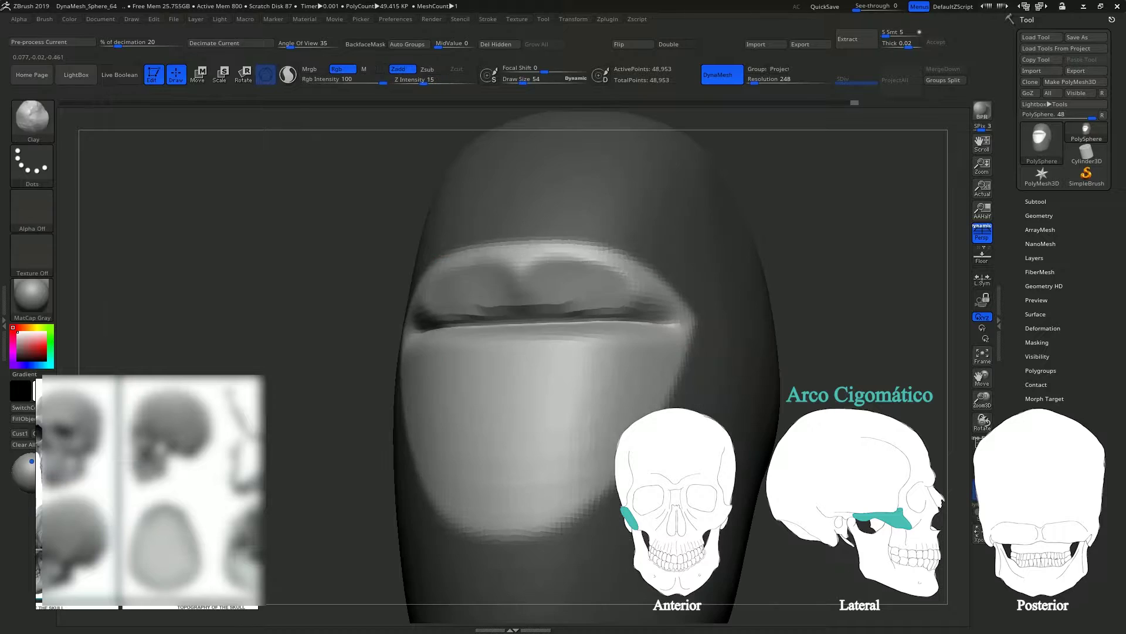
{"action": "mouse_move", "coordinate": [464, 308]}
{"action": "left_mouse_down"}
{"action": "mouse_move", "coordinate": [613, 302]}
{"action": "mouse_move", "coordinate": [660, 275]}
{"action": "left_mouse_up"}
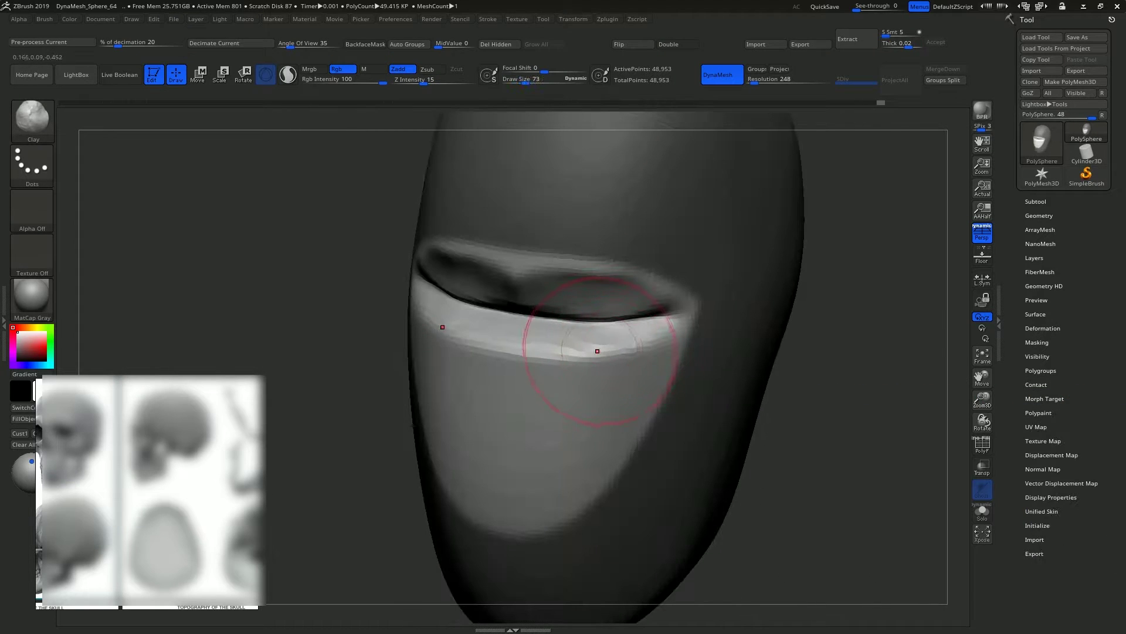
{"action": "left_click_drag", "start_coordinate": [567, 352], "coordinate": [463, 360]}
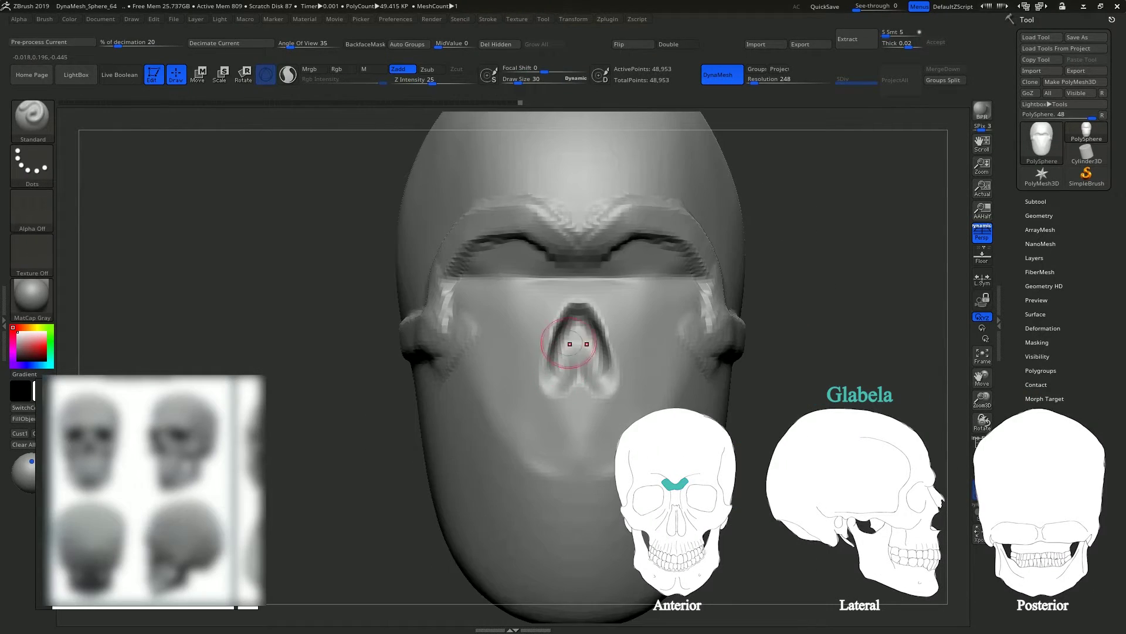
Sculpt the nasal opening with the Standard brush and shape the side of the lower jaw and the outer eye sockets.
{"action": "left_click_drag", "start_coordinate": [580, 328], "coordinate": [581, 399]}
{"action": "mouse_move", "coordinate": [578, 352]}
{"action": "left_mouse_down"}
{"action": "mouse_move", "coordinate": [575, 376]}
{"action": "mouse_move", "coordinate": [572, 364]}
{"action": "left_mouse_up"}
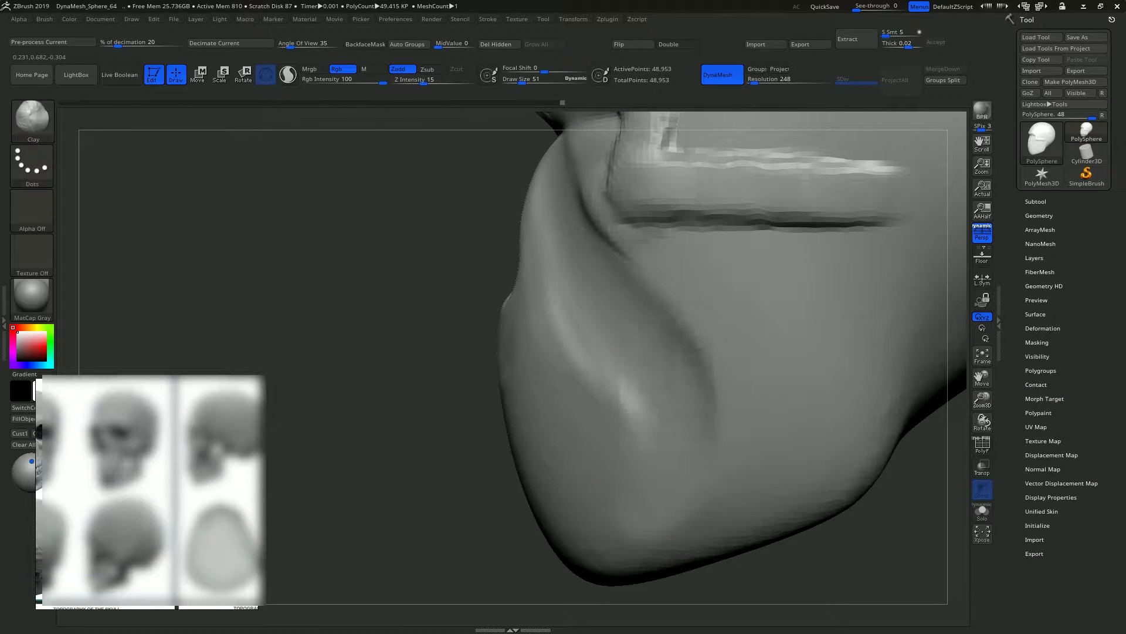
{"action": "mouse_move", "coordinate": [658, 381]}
{"action": "left_mouse_down"}
{"action": "mouse_move", "coordinate": [587, 247]}
{"action": "mouse_move", "coordinate": [654, 399]}
{"action": "mouse_move", "coordinate": [598, 364]}
{"action": "left_mouse_up"}
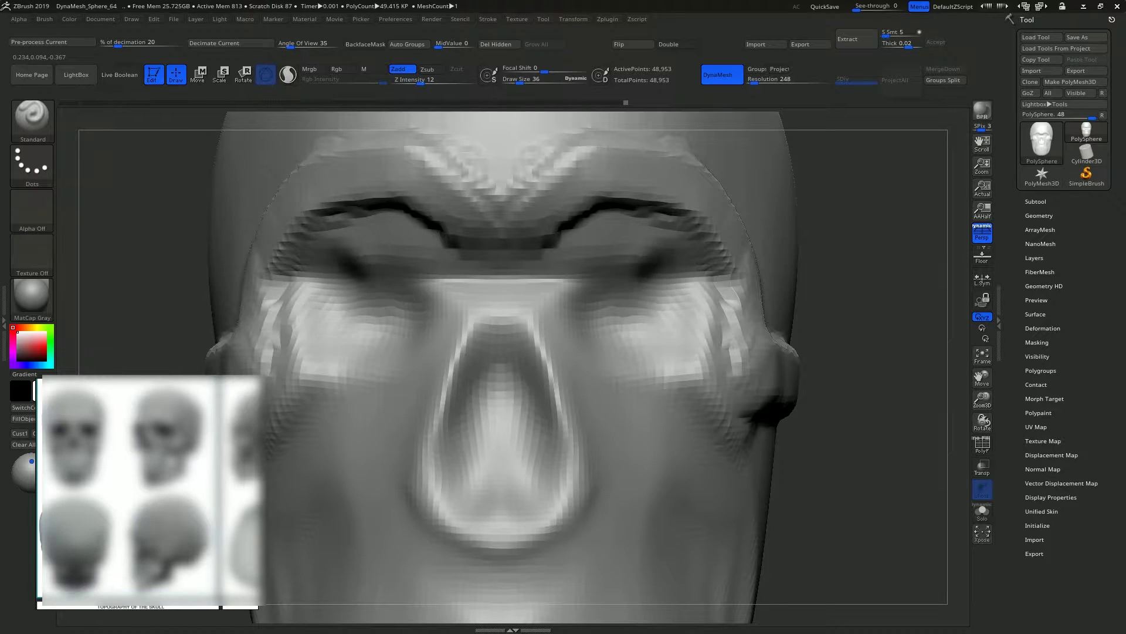
{"action": "left_click_drag", "start_coordinate": [681, 246], "coordinate": [622, 305]}
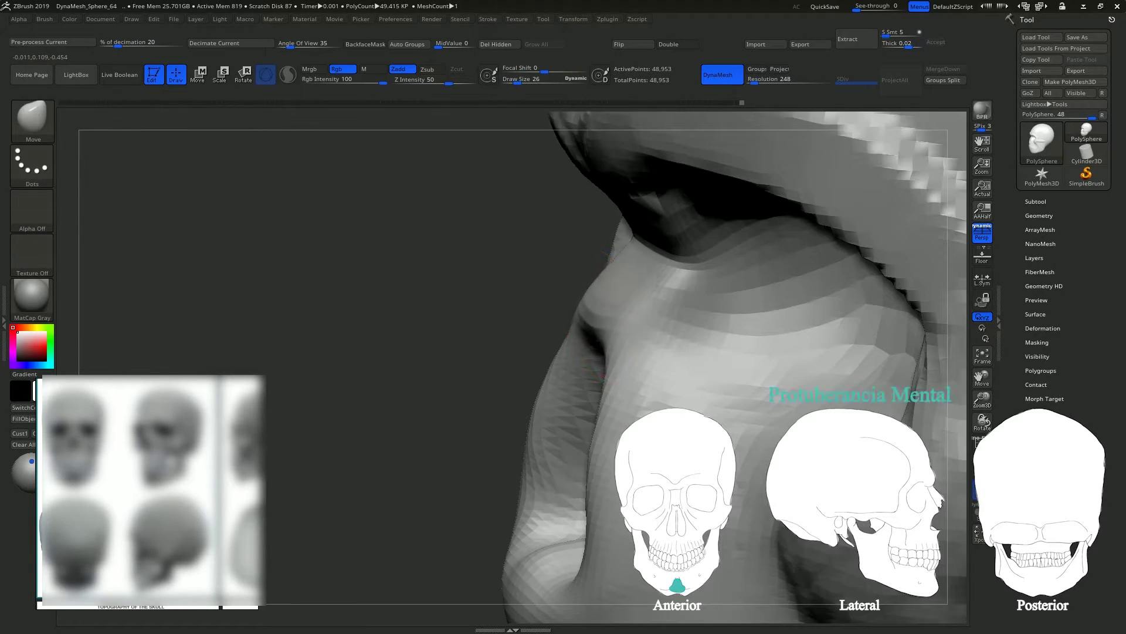
Reshape the profile of the upper jaw around the nasal opening with the Move brush.
{"action": "left_click_drag", "start_coordinate": [609, 257], "coordinate": [566, 317]}
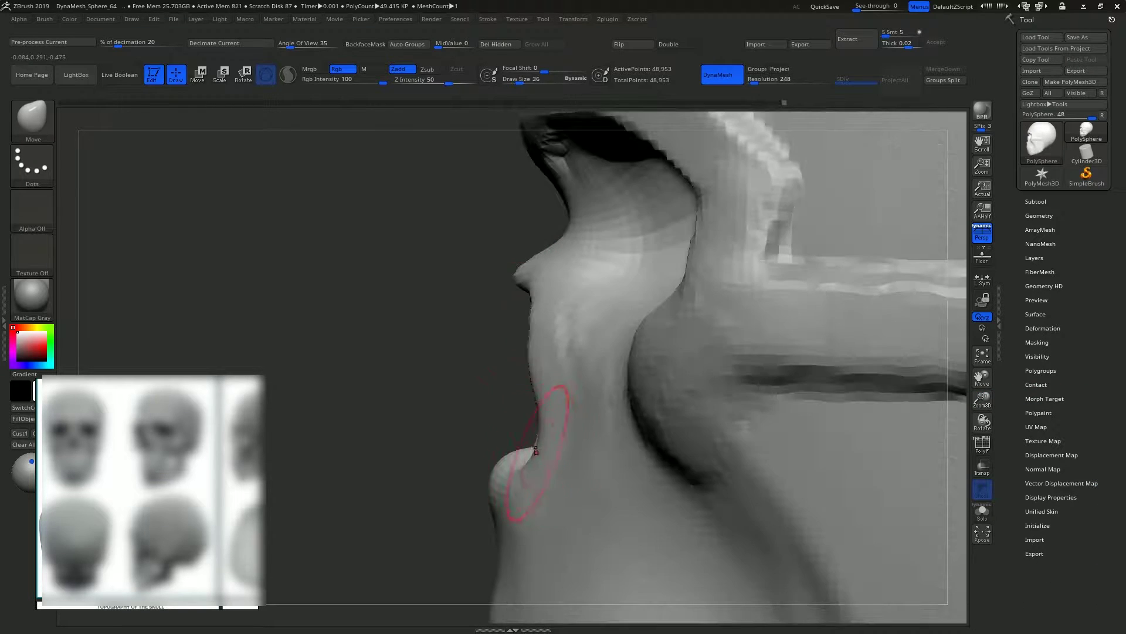
{"action": "left_click_drag", "start_coordinate": [536, 452], "coordinate": [564, 444]}
{"action": "key", "text": "s"}
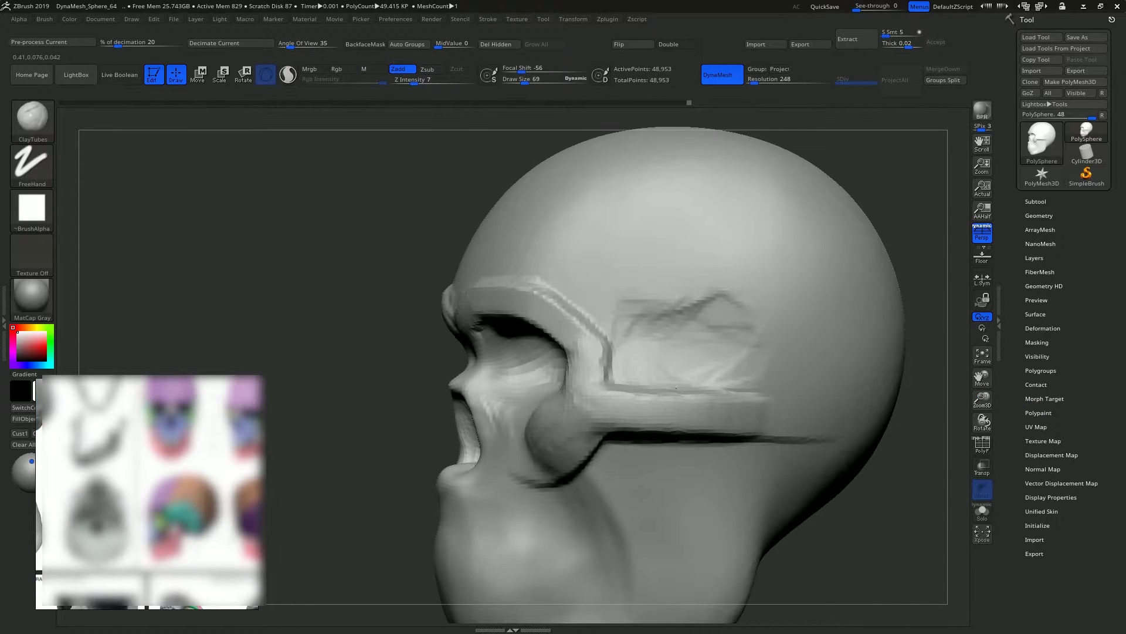
Sculpt the recessed temple above the zygomatic arch with ClayTubes and adjust the front of the jaw with the Move brush.
{"action": "mouse_move", "coordinate": [722, 276]}
{"action": "left_mouse_down"}
{"action": "mouse_move", "coordinate": [622, 317]}
{"action": "mouse_move", "coordinate": [593, 251]}
{"action": "mouse_move", "coordinate": [677, 387]}
{"action": "left_mouse_up"}
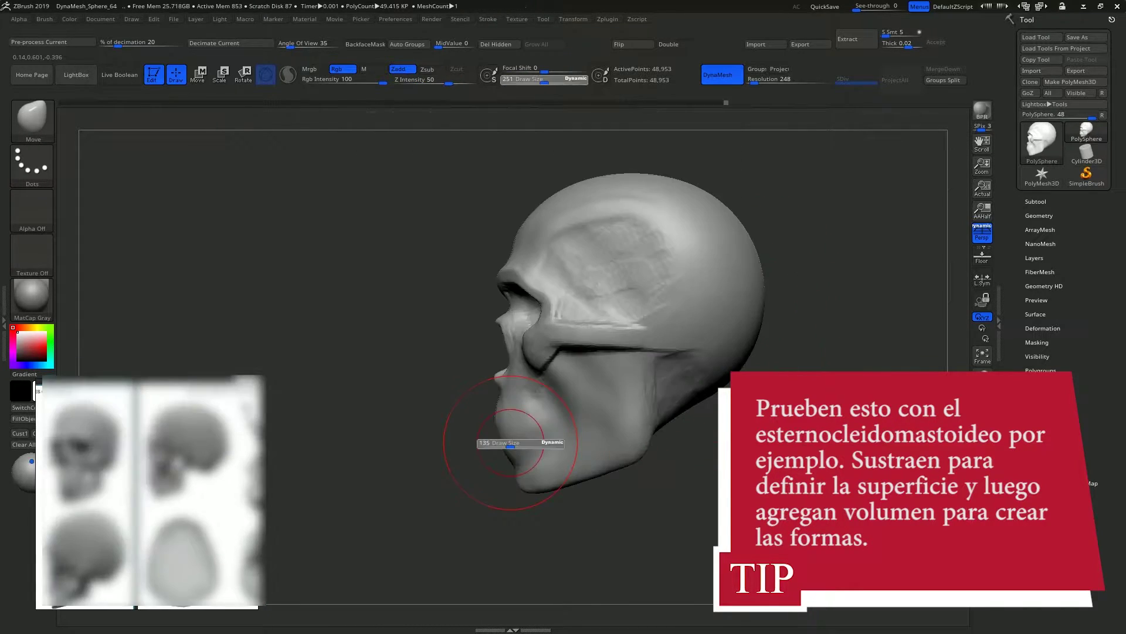
{"action": "left_click_drag", "start_coordinate": [498, 443], "coordinate": [511, 441]}
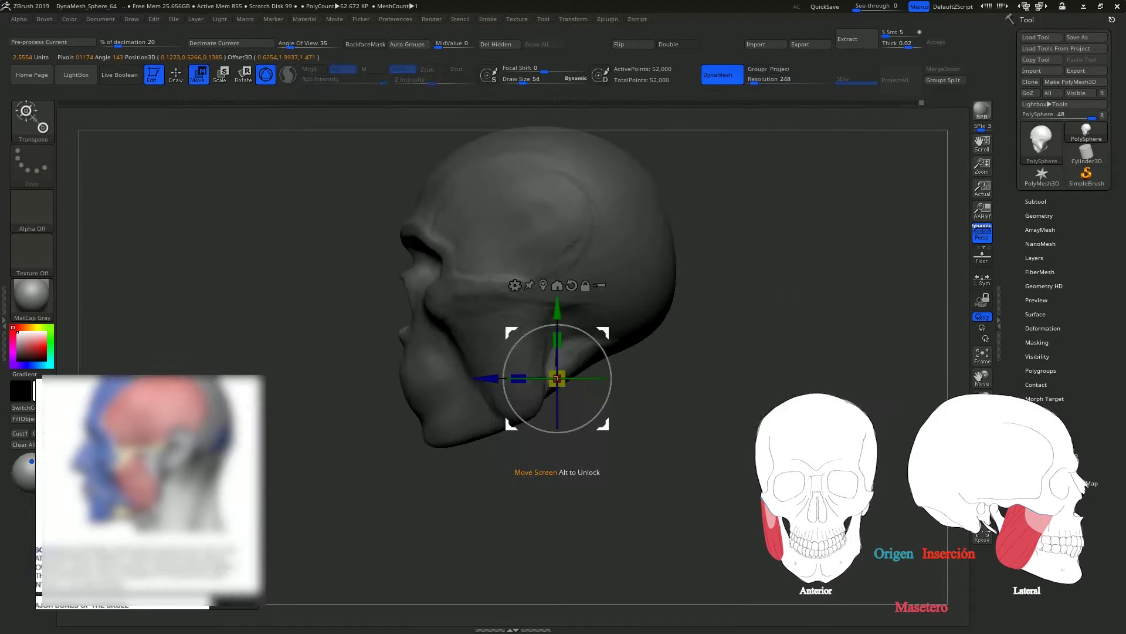
Pull the neck, both ears and the nose out of the skull by moving their unmasked areas.
{"action": "left_click_drag", "start_coordinate": [556, 378], "coordinate": [606, 502]}
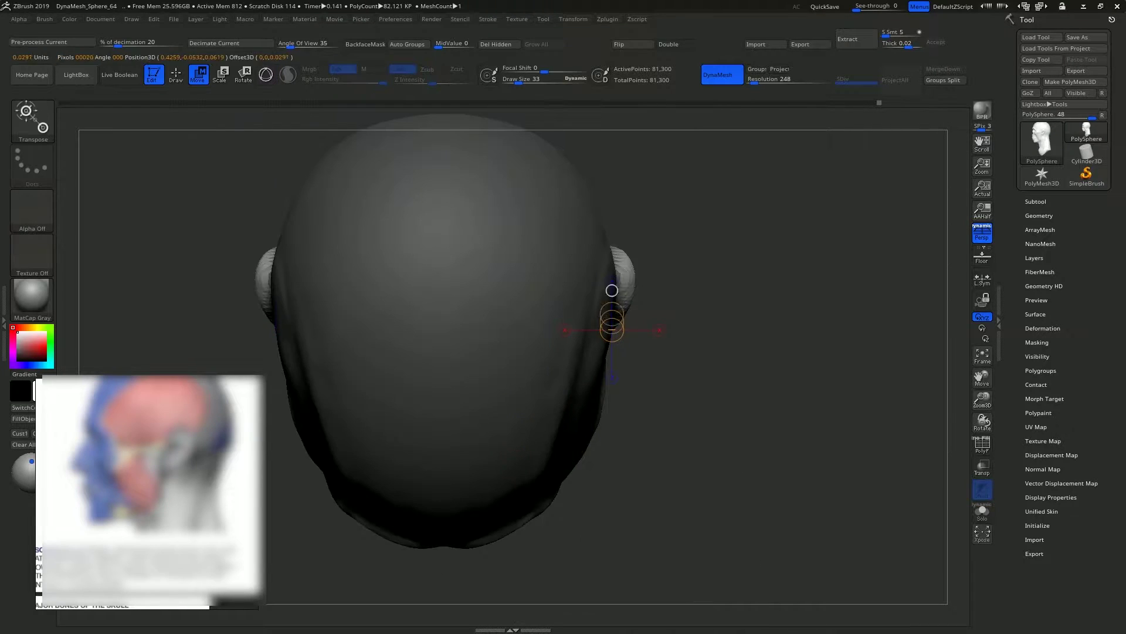
{"action": "left_click_drag", "start_coordinate": [612, 292], "coordinate": [612, 162]}
{"action": "left_click_drag", "start_coordinate": [612, 256], "coordinate": [634, 257]}
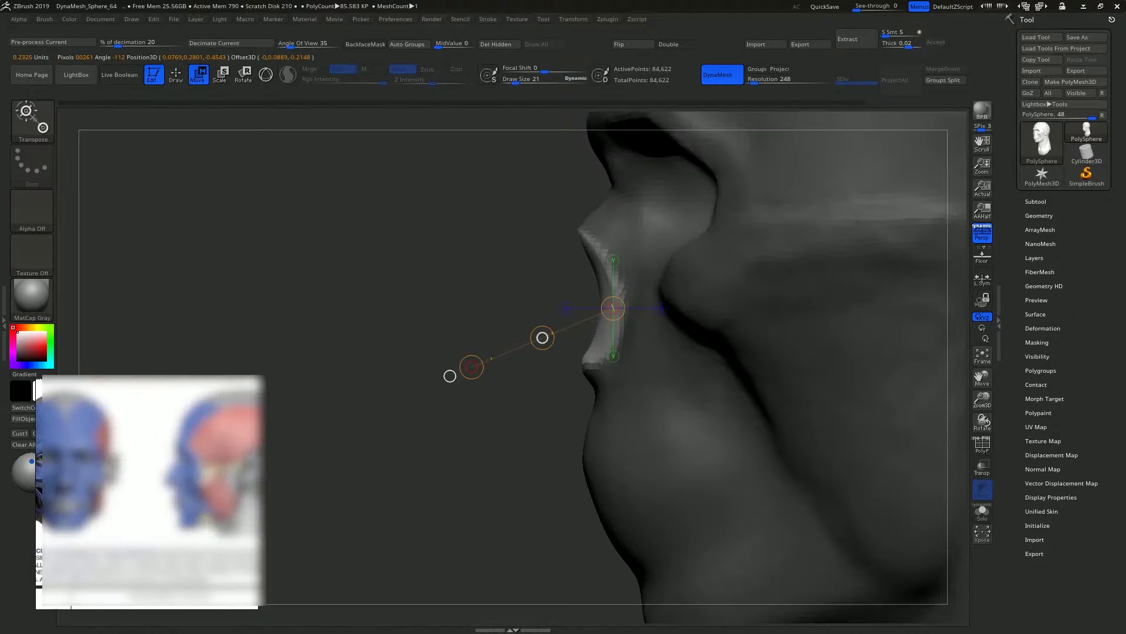
{"action": "left_click_drag", "start_coordinate": [499, 377], "coordinate": [450, 375]}
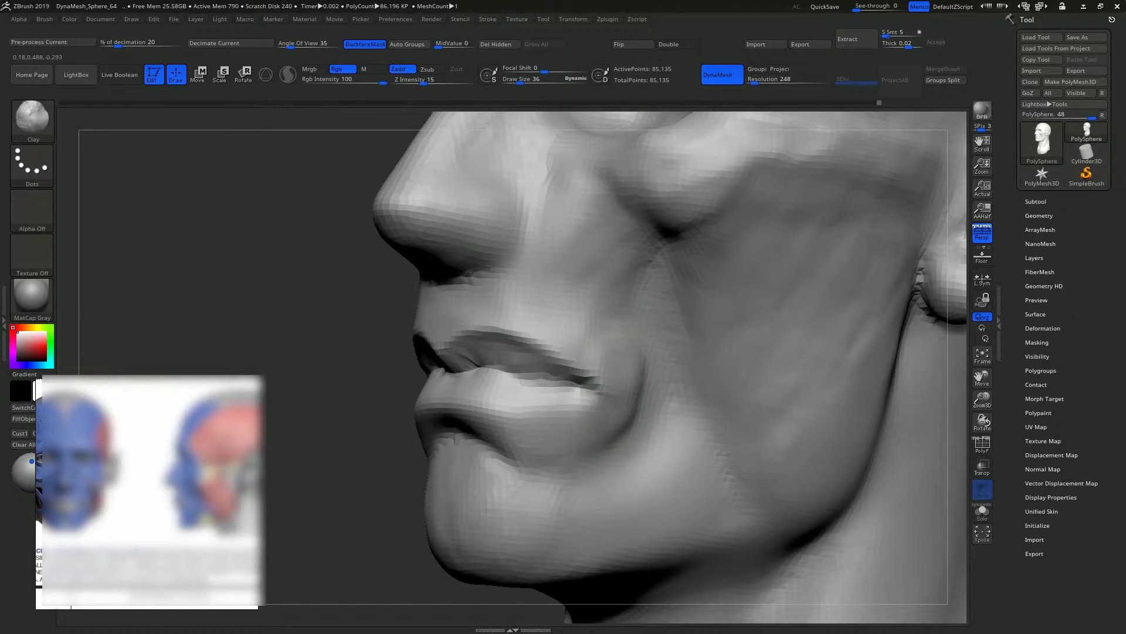
Build up the volume around the mouth corner and lower cheek with the Clay brush at intensity 15 and backface masking.
{"action": "left_click_drag", "start_coordinate": [628, 369], "coordinate": [639, 373]}
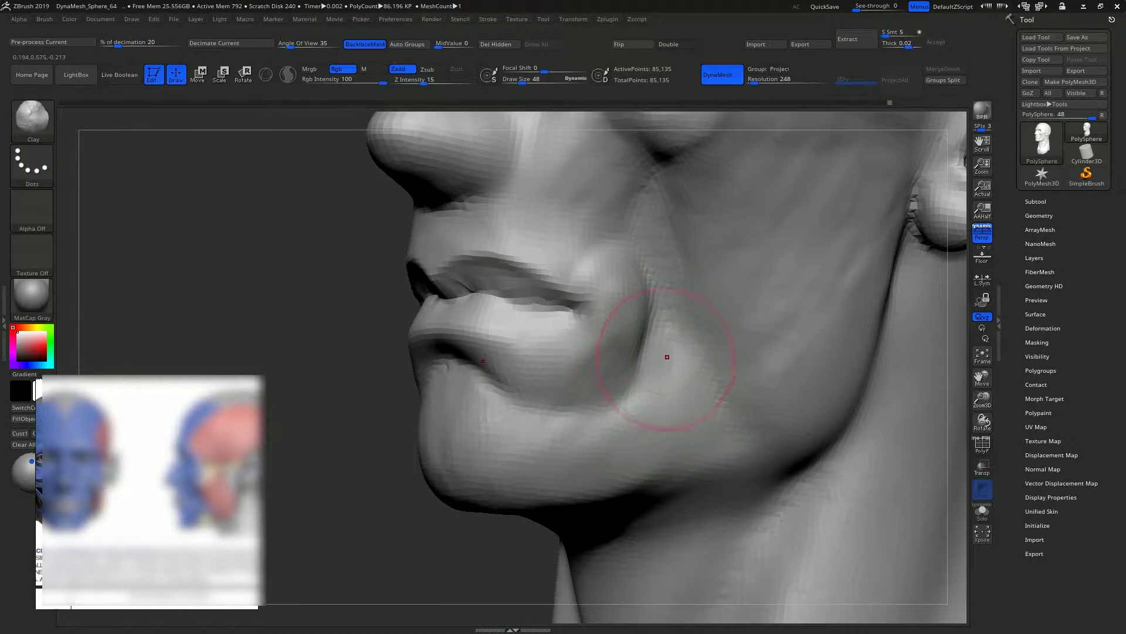
{"action": "left_click_drag", "start_coordinate": [661, 357], "coordinate": [660, 342]}
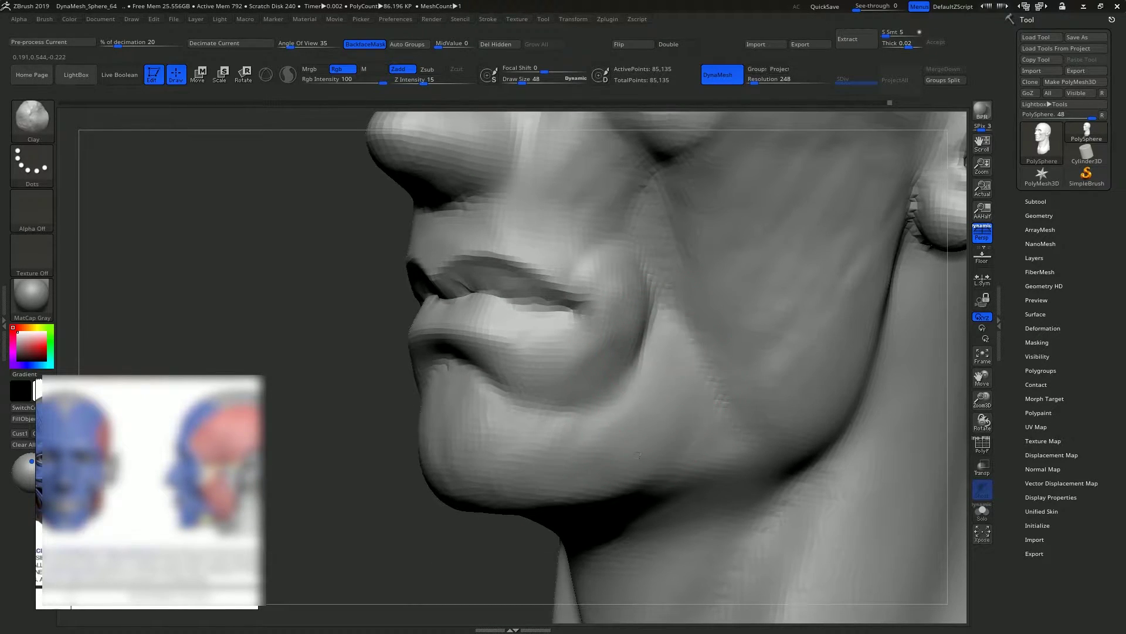
{"action": "left_click_drag", "start_coordinate": [604, 404], "coordinate": [663, 359]}
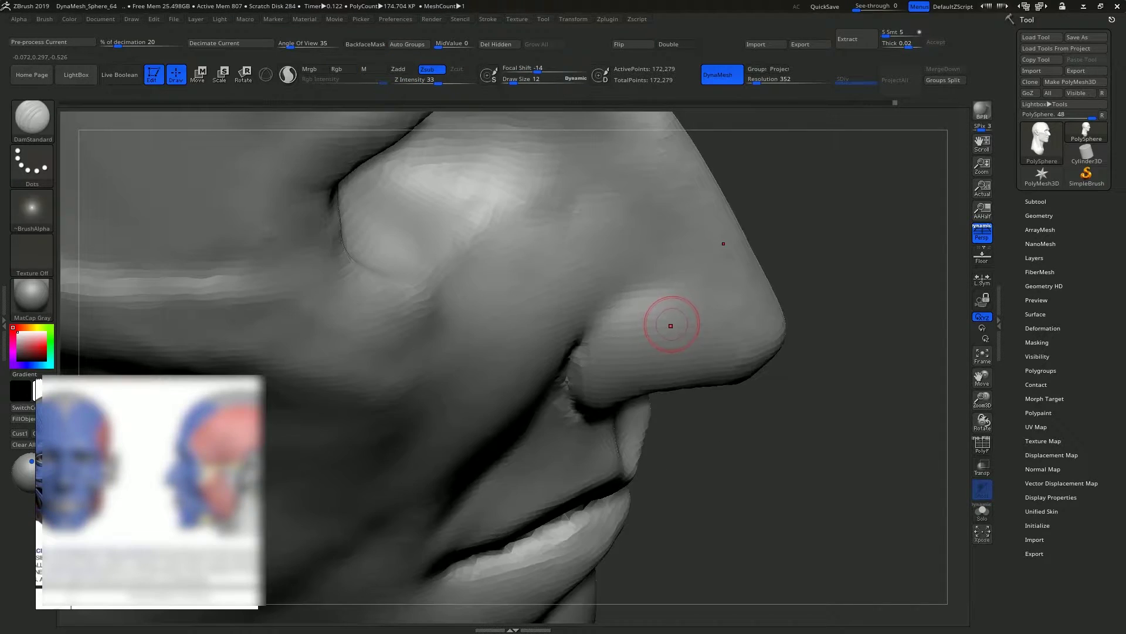
Carve the crease around the nostril wing with DamStandard and form the upper eyelid over the eyeball with the Standard brush.
{"action": "mouse_move", "coordinate": [671, 327]}
{"action": "left_mouse_down"}
{"action": "mouse_move", "coordinate": [611, 332]}
{"action": "mouse_move", "coordinate": [567, 383]}
{"action": "left_mouse_up"}
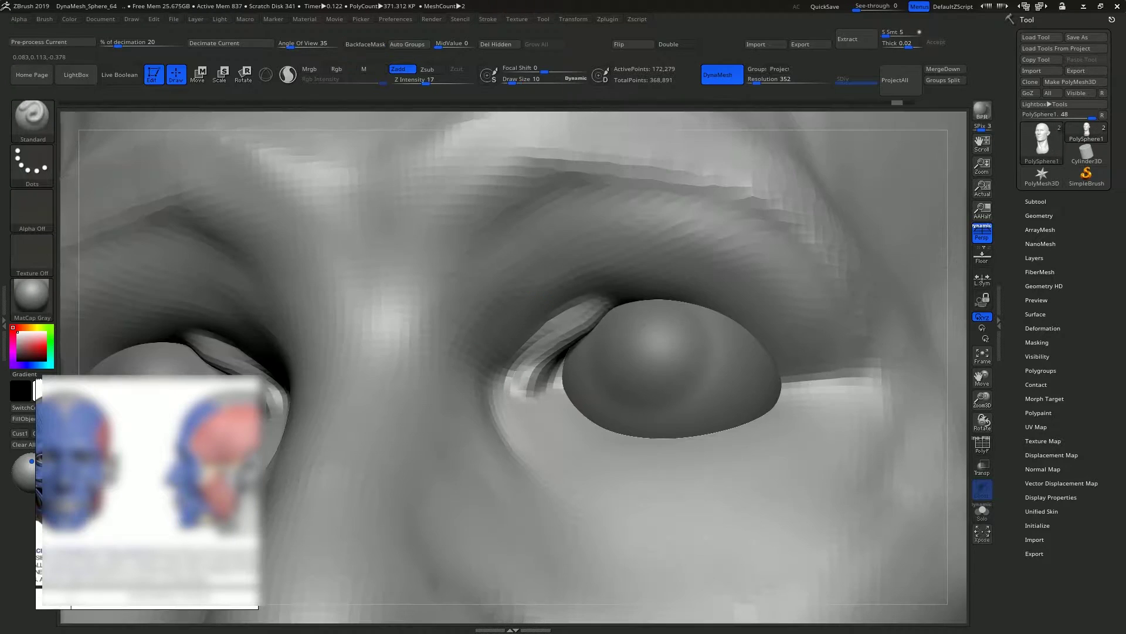
{"action": "mouse_move", "coordinate": [578, 316]}
{"action": "left_mouse_down"}
{"action": "mouse_move", "coordinate": [692, 290]}
{"action": "mouse_move", "coordinate": [734, 305]}
{"action": "mouse_move", "coordinate": [775, 352]}
{"action": "left_mouse_up"}
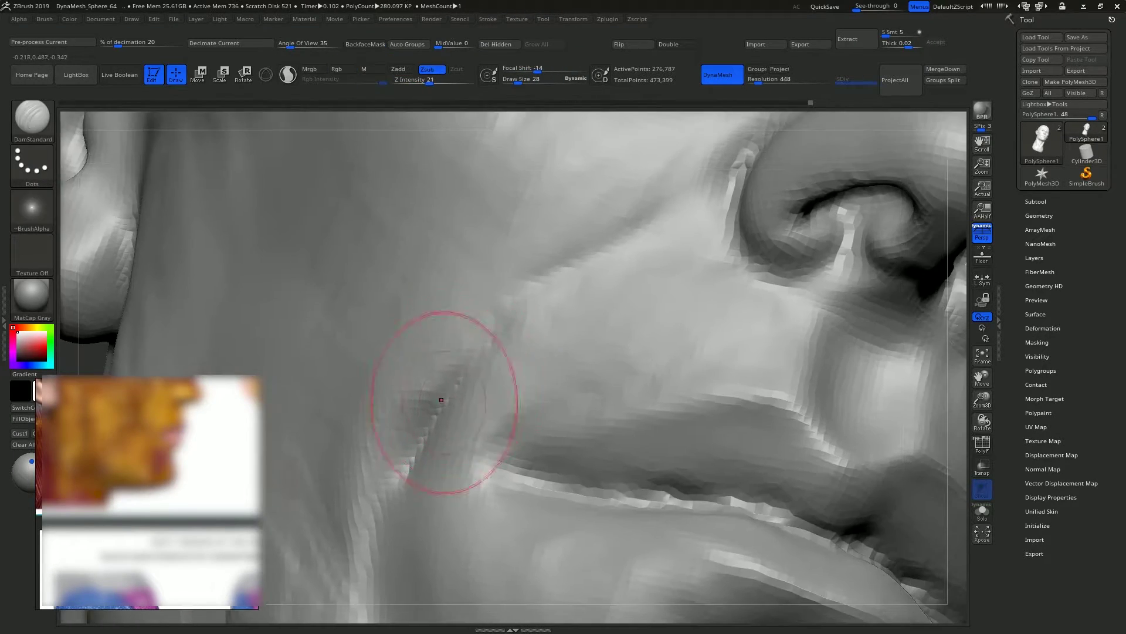
Carve the nasolabial fold from the mouth corner towards the nose with DamStandard and refine its edge with the Standard brush.
{"action": "left_click_drag", "start_coordinate": [446, 378], "coordinate": [535, 297]}
{"action": "key", "text": "s"}
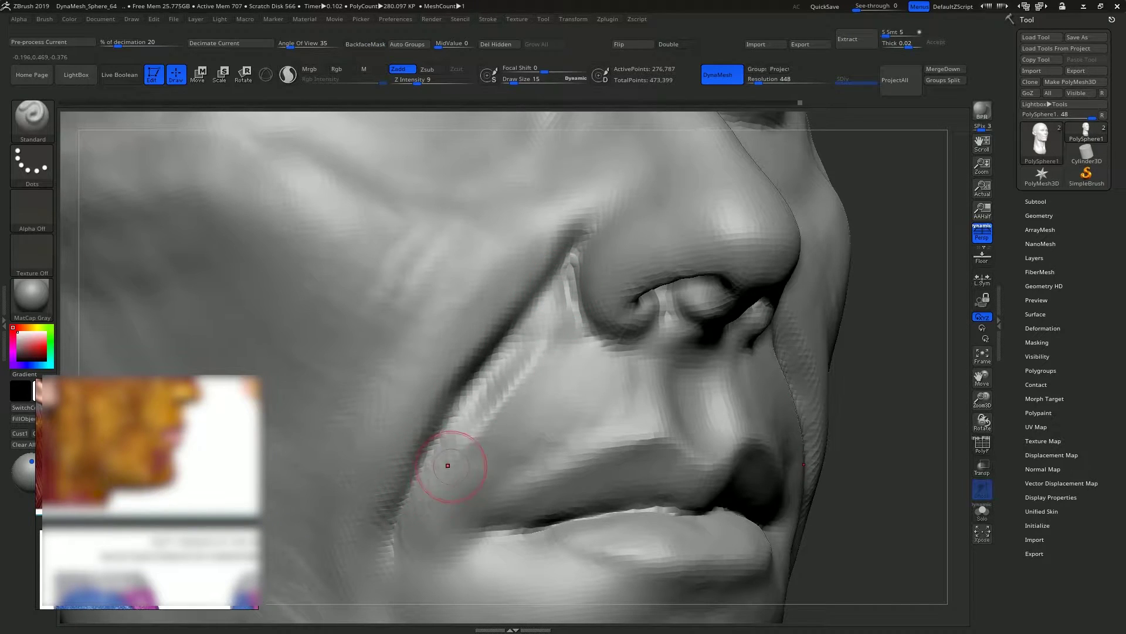
{"action": "key", "text": "b"}
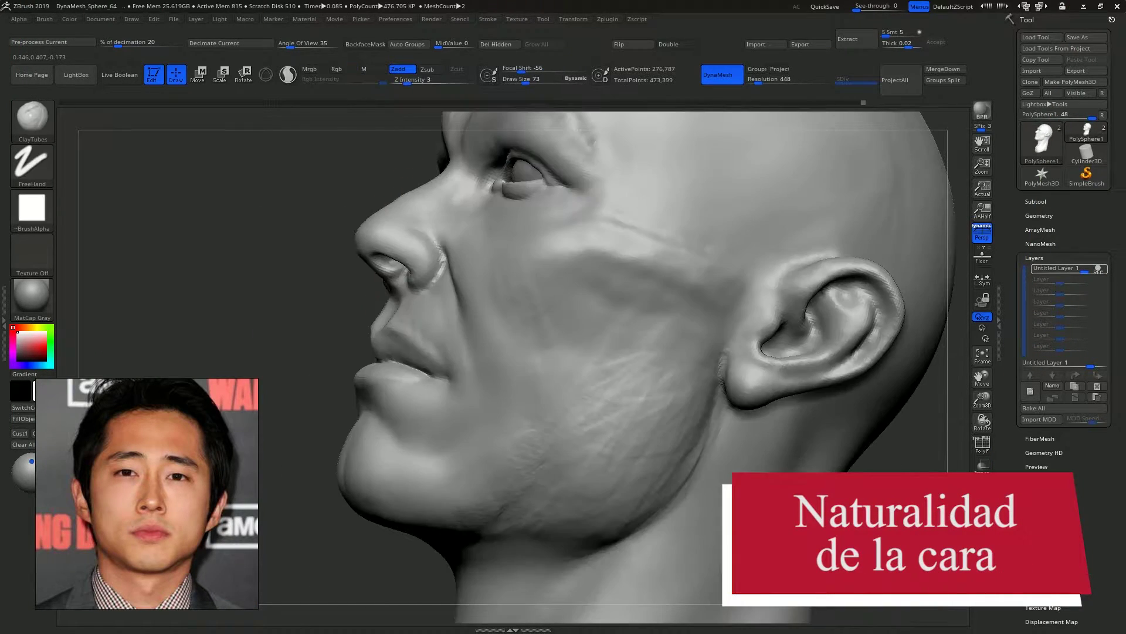
Add subtle cheek volume with ClayTubes at intensity 3 and reshape the lips with the Move brush.
{"action": "key", "text": "s"}
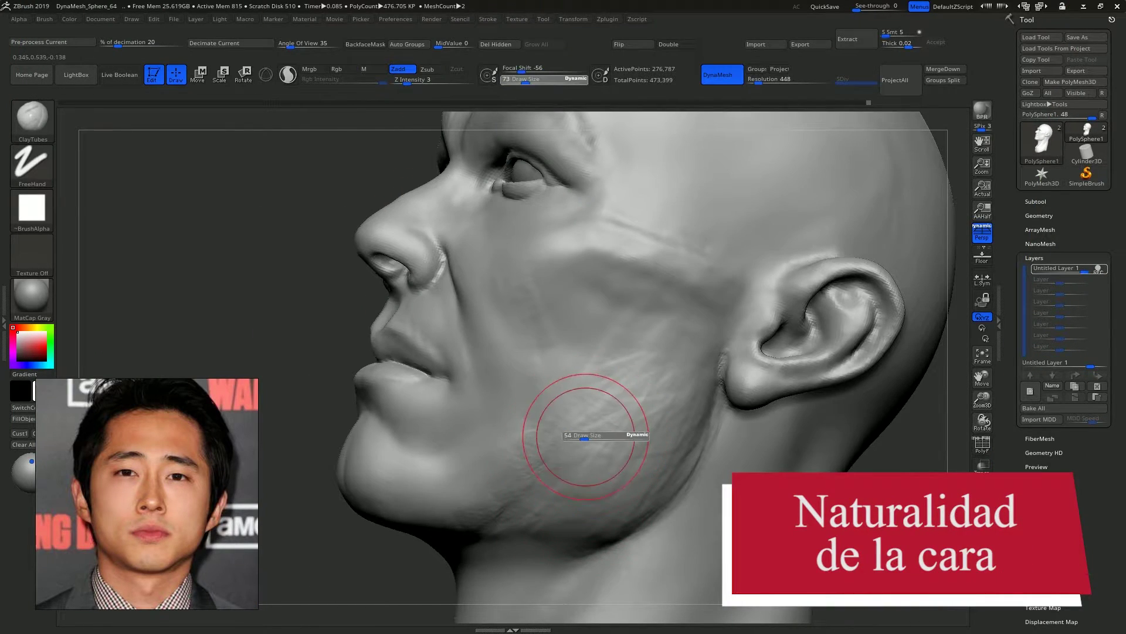
{"action": "left_click_drag", "start_coordinate": [584, 437], "coordinate": [588, 437]}
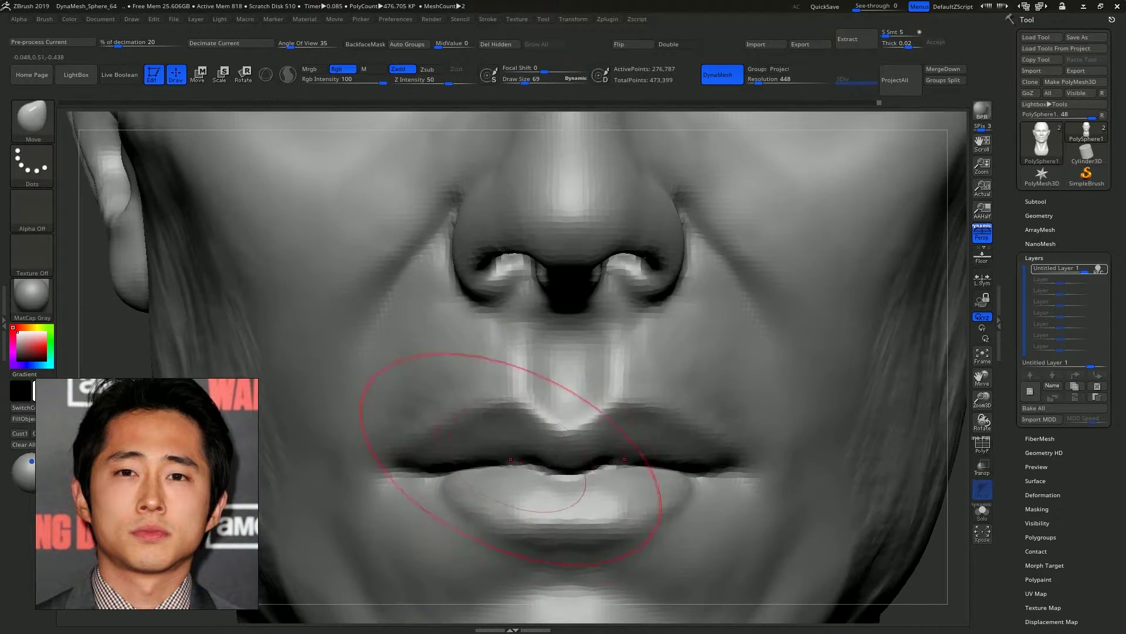
{"action": "key", "text": "s"}
{"action": "mouse_move", "coordinate": [546, 435]}
{"action": "left_mouse_down"}
{"action": "mouse_move", "coordinate": [546, 372]}
{"action": "mouse_move", "coordinate": [540, 395]}
{"action": "left_mouse_up"}
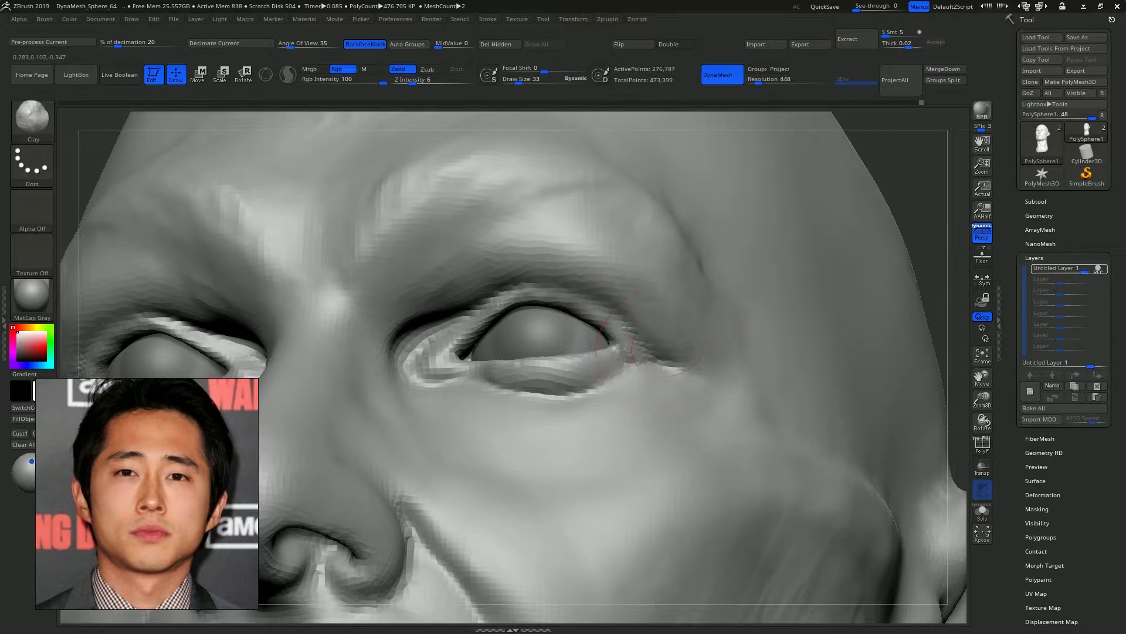
Build up the upper eyelid with the Clay brush and sculpt the inner eye corner and lid edge with the Standard brush.
{"action": "mouse_move", "coordinate": [631, 340]}
{"action": "left_mouse_down"}
{"action": "mouse_move", "coordinate": [587, 264]}
{"action": "mouse_move", "coordinate": [523, 247]}
{"action": "left_mouse_up"}
{"action": "left_click_drag", "start_coordinate": [651, 323], "coordinate": [463, 282]}
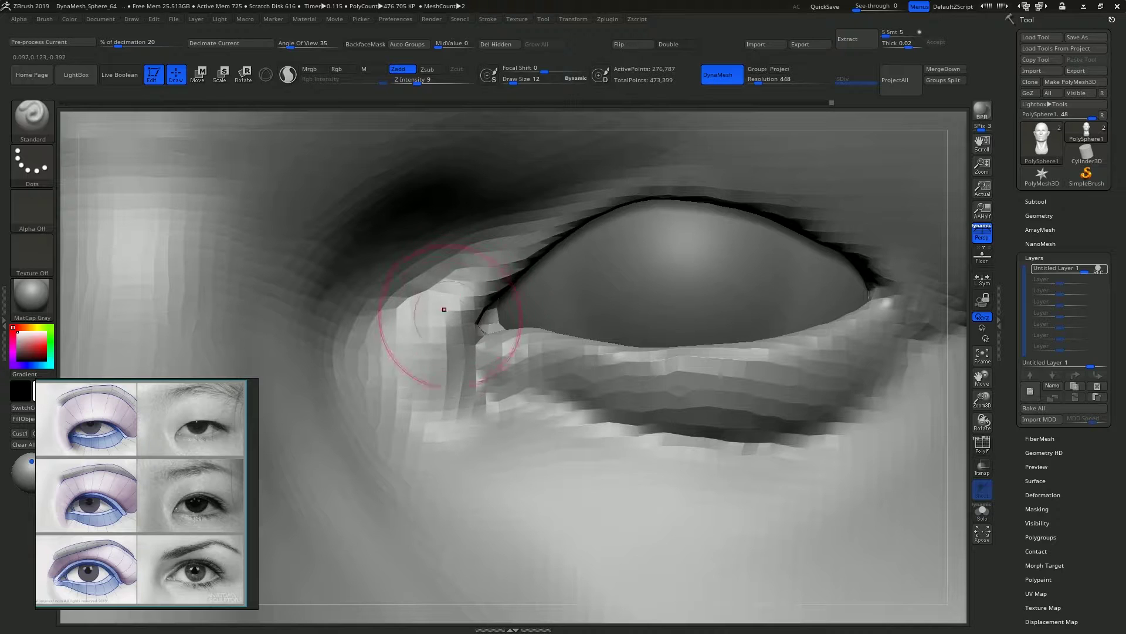
{"action": "right_click_drag", "start_coordinate": [450, 357], "coordinate": [452, 375], "text": "alt"}
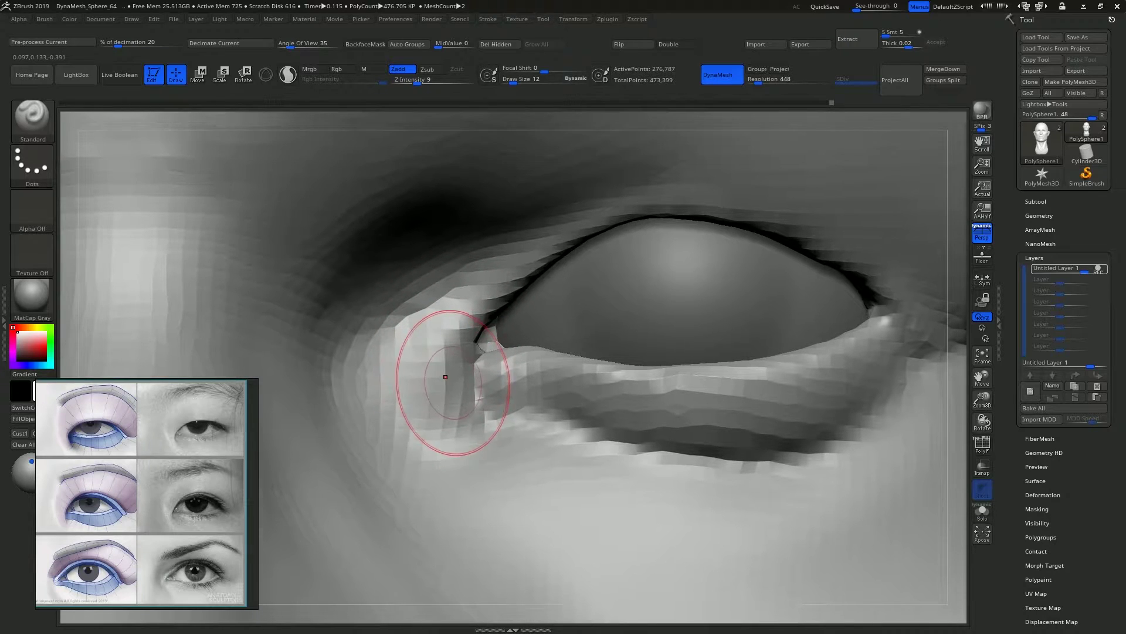
{"action": "left_click_drag", "start_coordinate": [445, 405], "coordinate": [484, 331]}
{"action": "right_click_drag", "start_coordinate": [474, 342], "coordinate": [473, 326]}
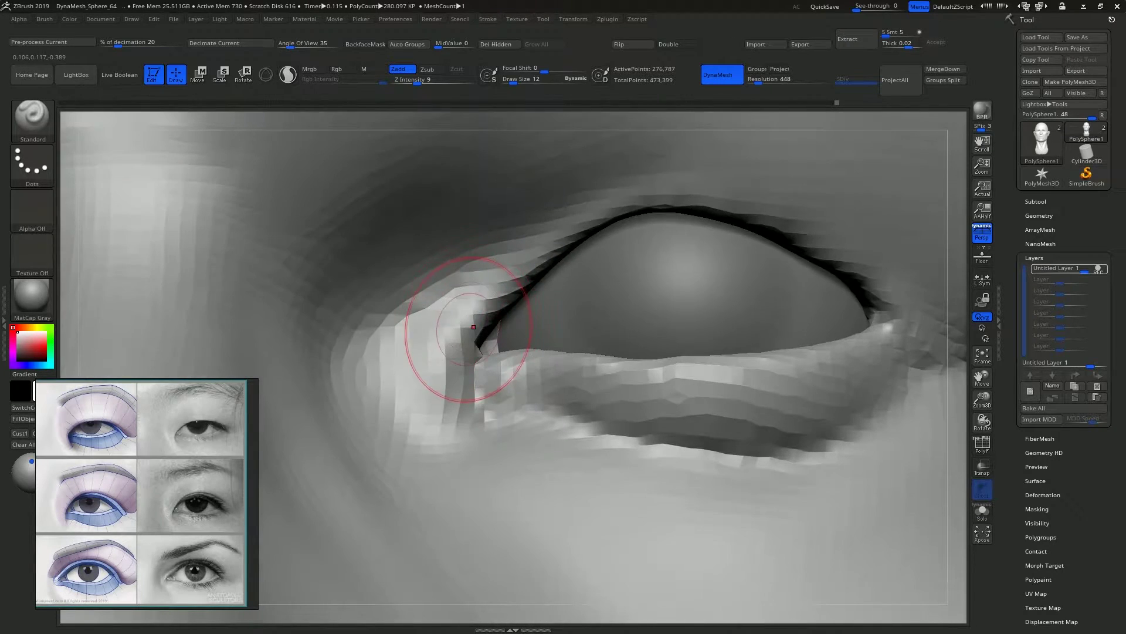
{"action": "key", "text": "bracketleft"}
{"action": "mouse_move", "coordinate": [486, 294]}
{"action": "left_mouse_down"}
{"action": "mouse_move", "coordinate": [586, 197]}
{"action": "mouse_move", "coordinate": [745, 188]}
{"action": "left_mouse_up"}
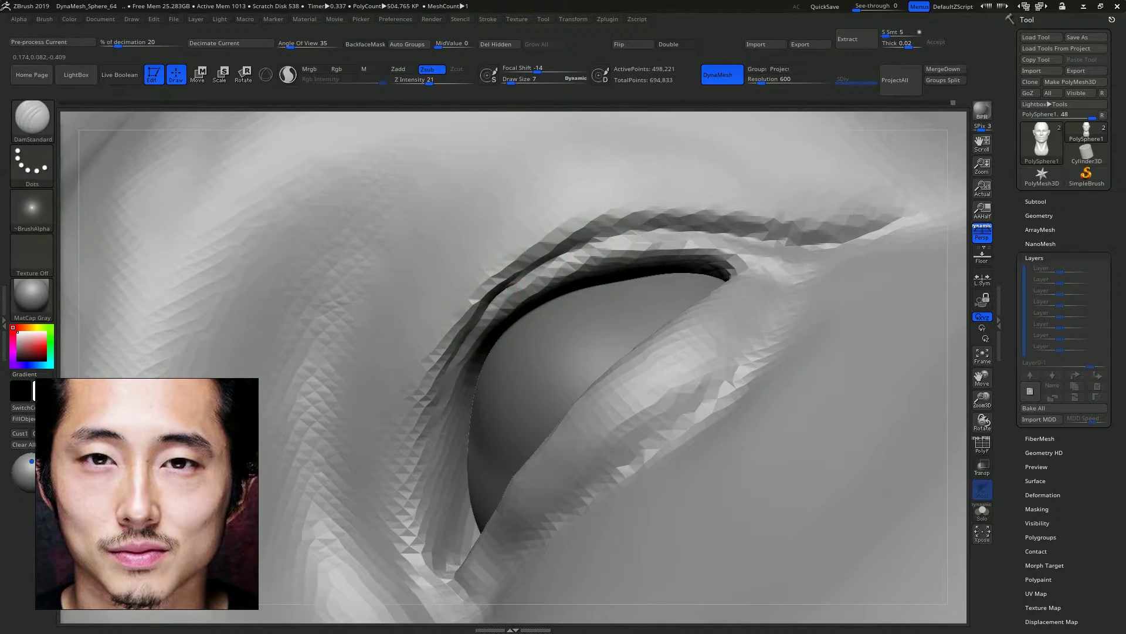
Deepen the crease along the upper eyelid with DamStandard at intensity 21.
{"action": "left_click_drag", "start_coordinate": [493, 294], "coordinate": [669, 205]}
{"action": "left_click_drag", "start_coordinate": [499, 294], "coordinate": [703, 211]}
{"action": "left_click_drag", "start_coordinate": [552, 235], "coordinate": [774, 217]}
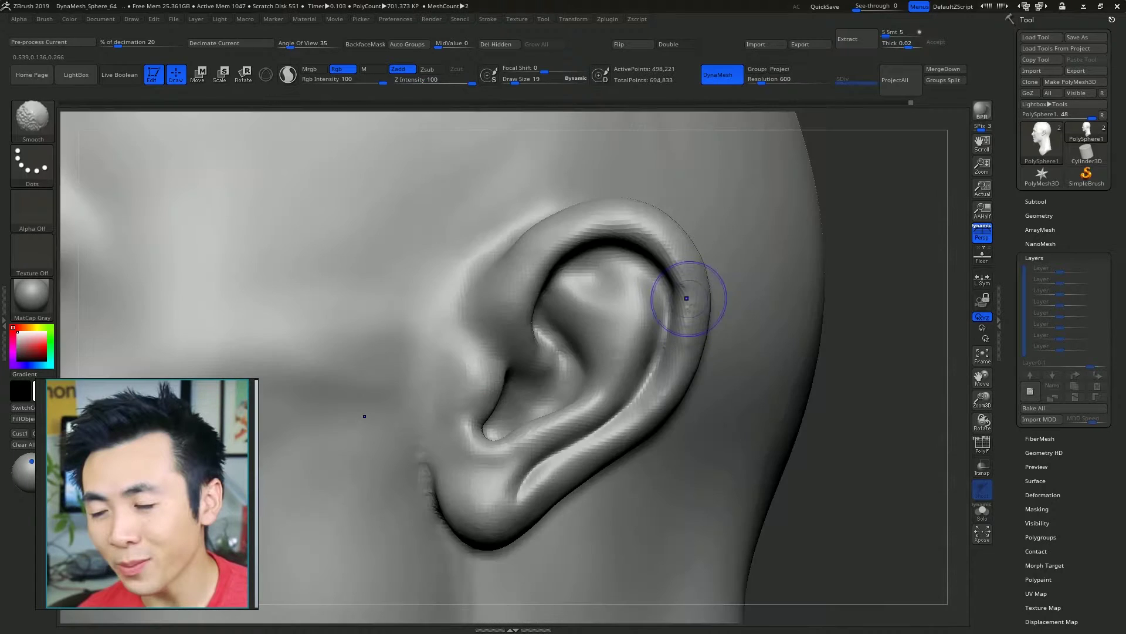
Smooth the ear's outer rim and reshape the unmasked inner ear with the Move brush.
{"action": "key", "text": "s"}
{"action": "left_click_drag", "start_coordinate": [610, 328], "coordinate": [575, 305]}
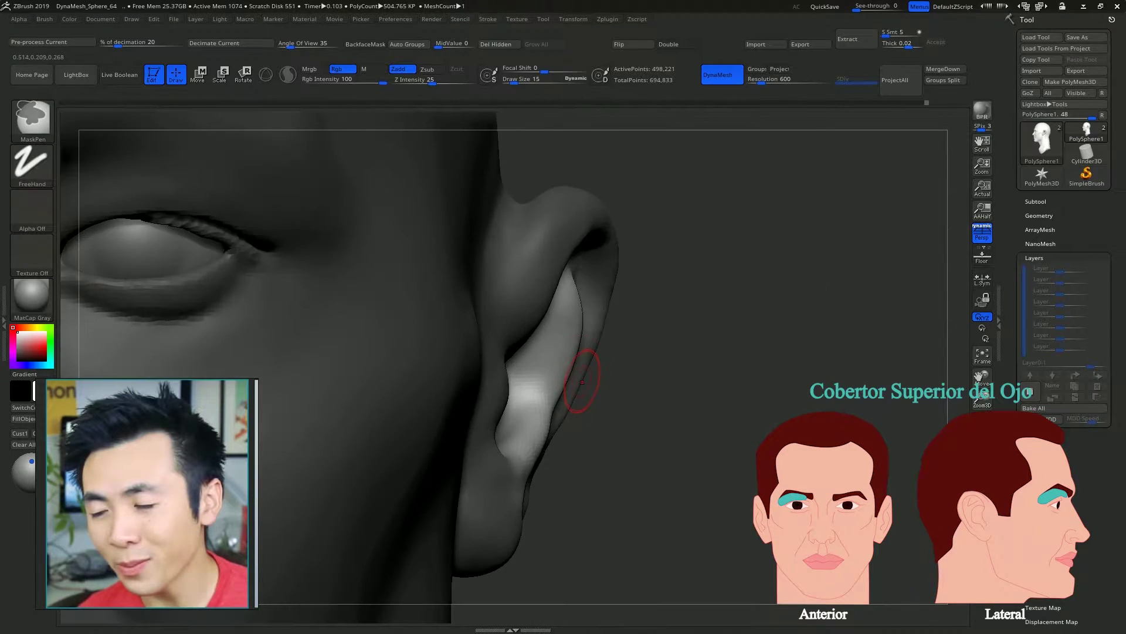
{"action": "key", "text": "s"}
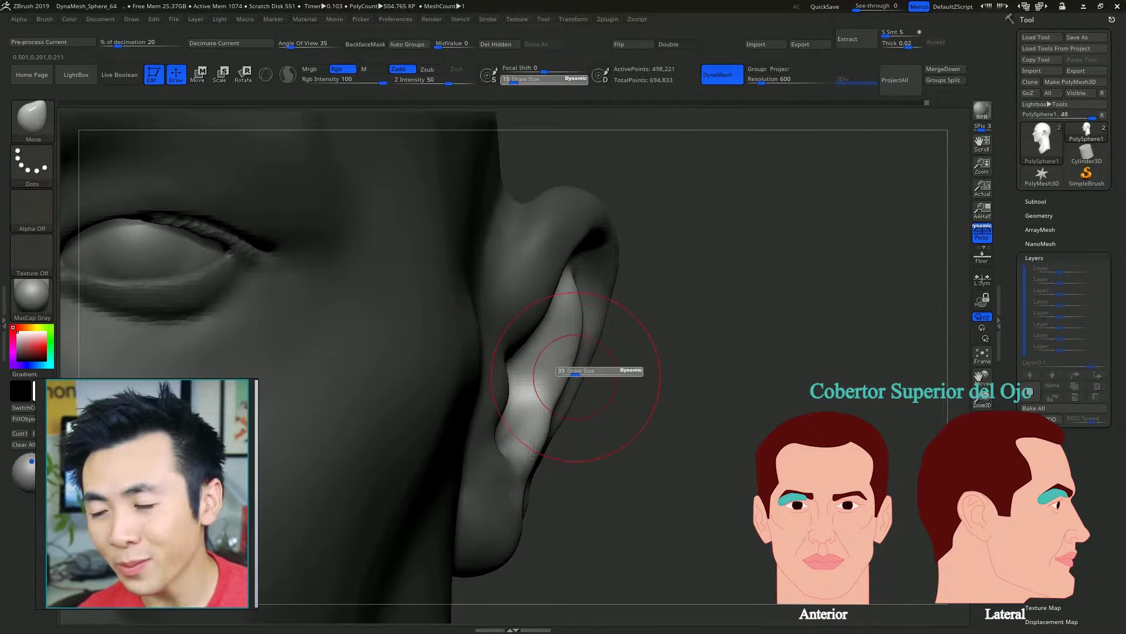
{"action": "left_click_drag", "start_coordinate": [557, 383], "coordinate": [630, 400]}
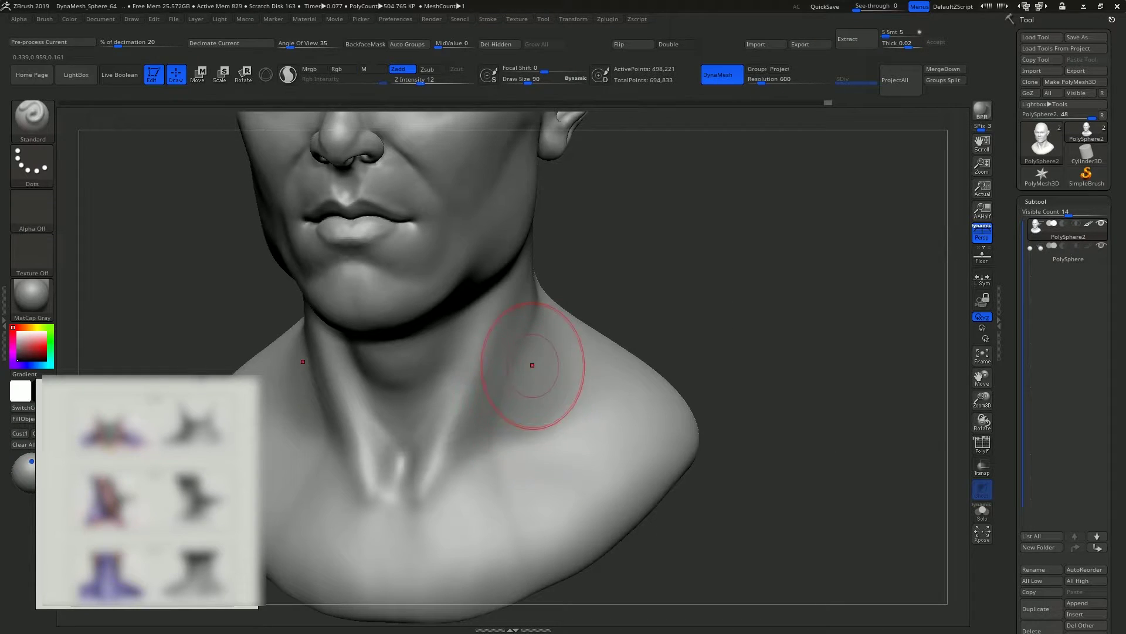
Add volume at the side of the neck where it meets the shoulder with the Standard brush at intensity 12.
{"action": "left_click_drag", "start_coordinate": [532, 365], "coordinate": [535, 381]}
{"action": "mouse_move", "coordinate": [565, 405]}
{"action": "right_mouse_down"}
{"action": "mouse_move", "coordinate": [534, 411]}
{"action": "mouse_move", "coordinate": [528, 391]}
{"action": "right_mouse_up"}
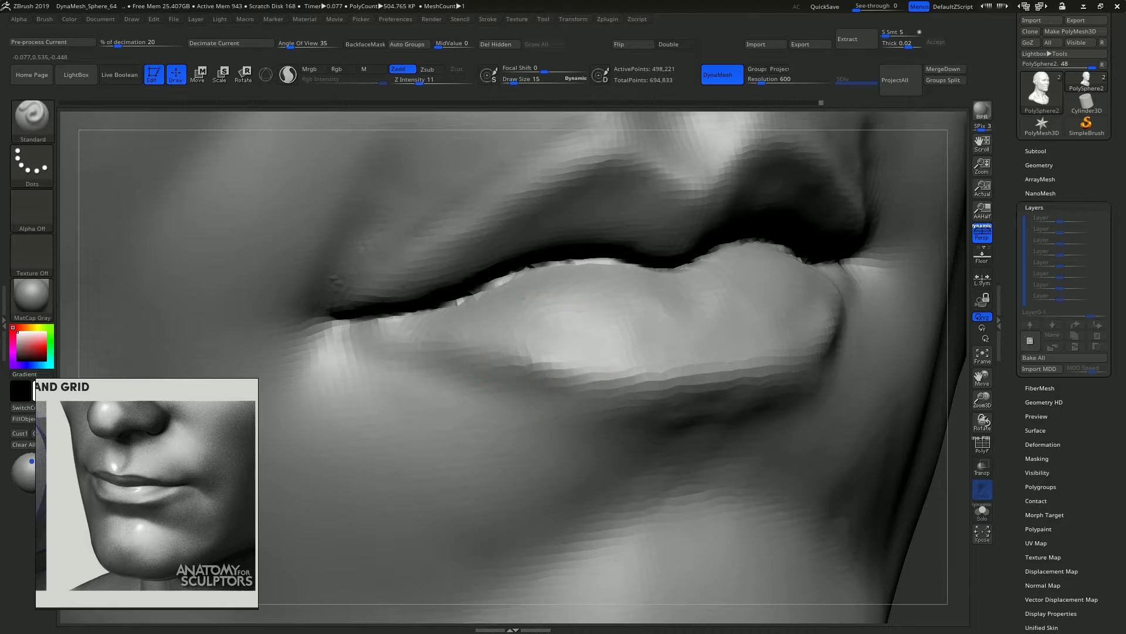
Build up the lower lip with the Standard brush and sharpen the inner upper-eyelid crease with DamStandard at intensity 27.
{"action": "left_click_drag", "start_coordinate": [522, 365], "coordinate": [622, 384]}
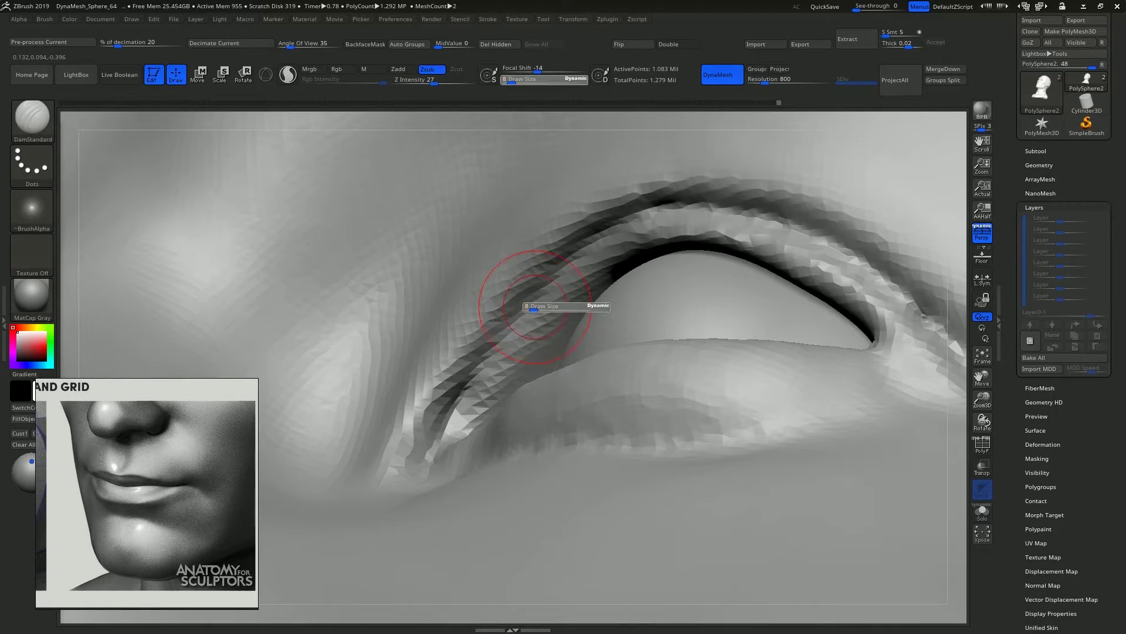
{"action": "left_click_drag", "start_coordinate": [471, 378], "coordinate": [545, 289]}
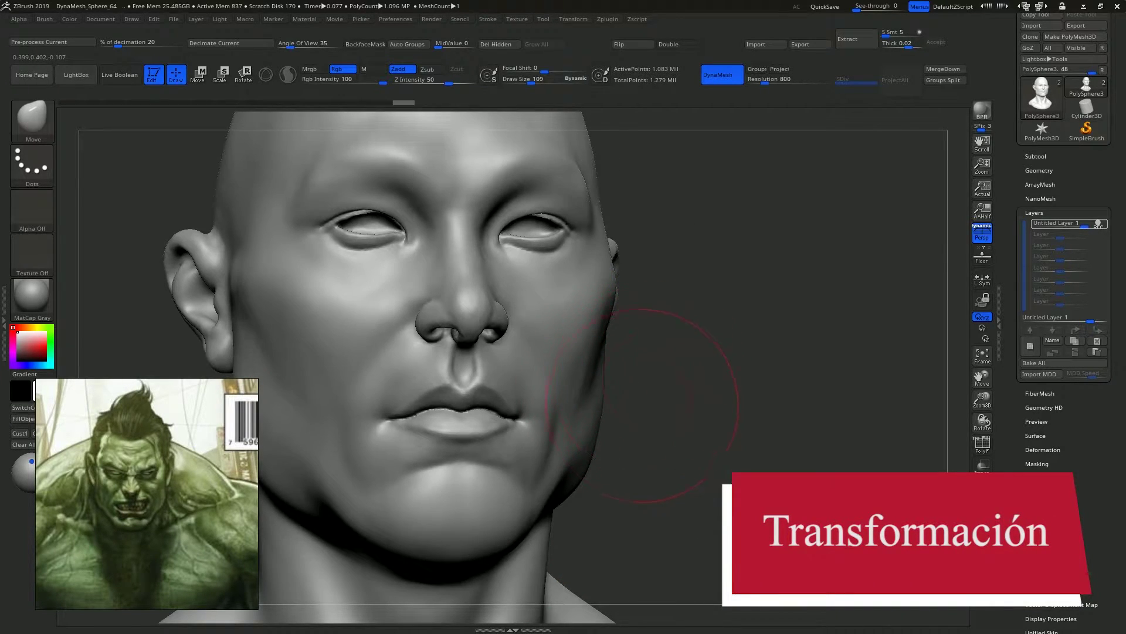
Reshape the lips and the base of the nose from the front with the Move brush at draw size 73.
{"action": "mouse_move", "coordinate": [643, 405]}
{"action": "left_mouse_down"}
{"action": "mouse_move", "coordinate": [608, 369]}
{"action": "mouse_move", "coordinate": [616, 364]}
{"action": "mouse_move", "coordinate": [540, 382]}
{"action": "mouse_move", "coordinate": [554, 403]}
{"action": "left_mouse_up"}
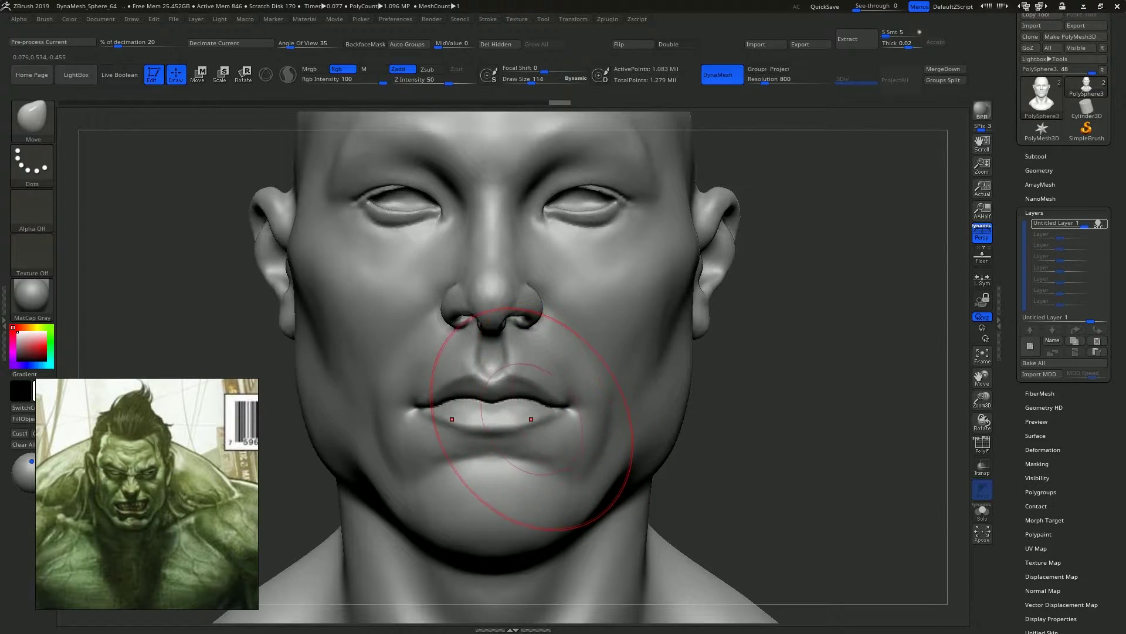
{"action": "key", "text": "s"}
{"action": "left_click_drag", "start_coordinate": [526, 402], "coordinate": [500, 387]}
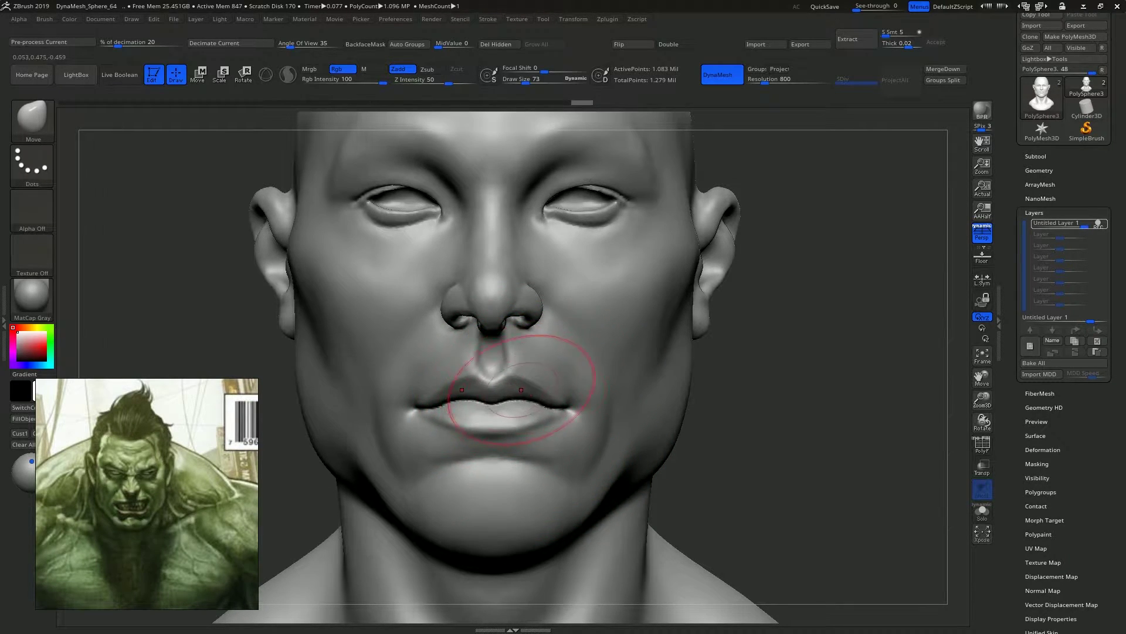
{"action": "right_click_drag", "start_coordinate": [533, 457], "coordinate": [513, 410], "text": "ctrl"}
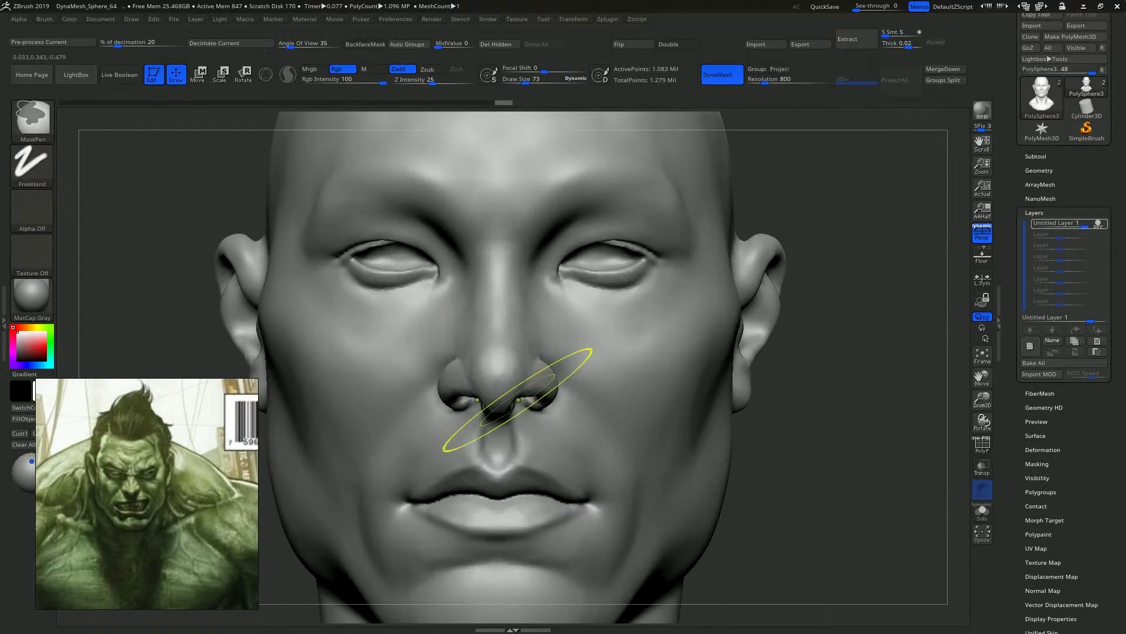
{"action": "key", "text": "s"}
{"action": "mouse_move", "coordinate": [504, 384]}
{"action": "left_mouse_down"}
{"action": "mouse_move", "coordinate": [514, 386]}
{"action": "mouse_move", "coordinate": [496, 384]}
{"action": "left_mouse_up"}
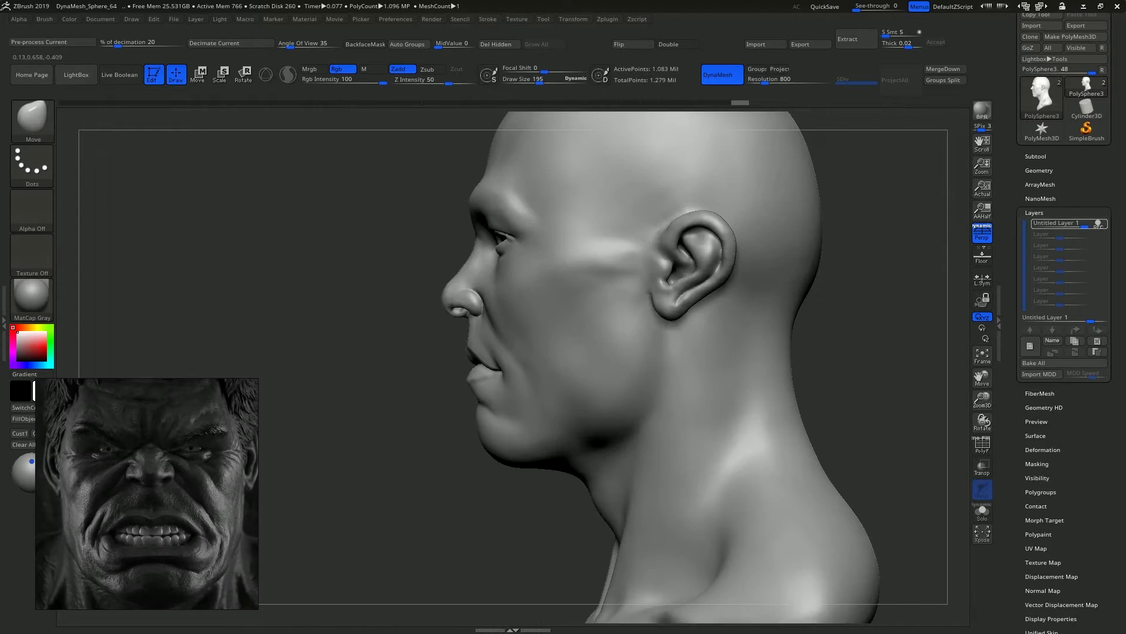
Adjust the mouth's profile and the lower cheek beside the jaw with the Move brush at draw size 95.
{"action": "right_click_drag", "start_coordinate": [512, 384], "coordinate": [504, 406], "text": "ctrl"}
{"action": "left_click_drag", "start_coordinate": [499, 376], "coordinate": [489, 370]}
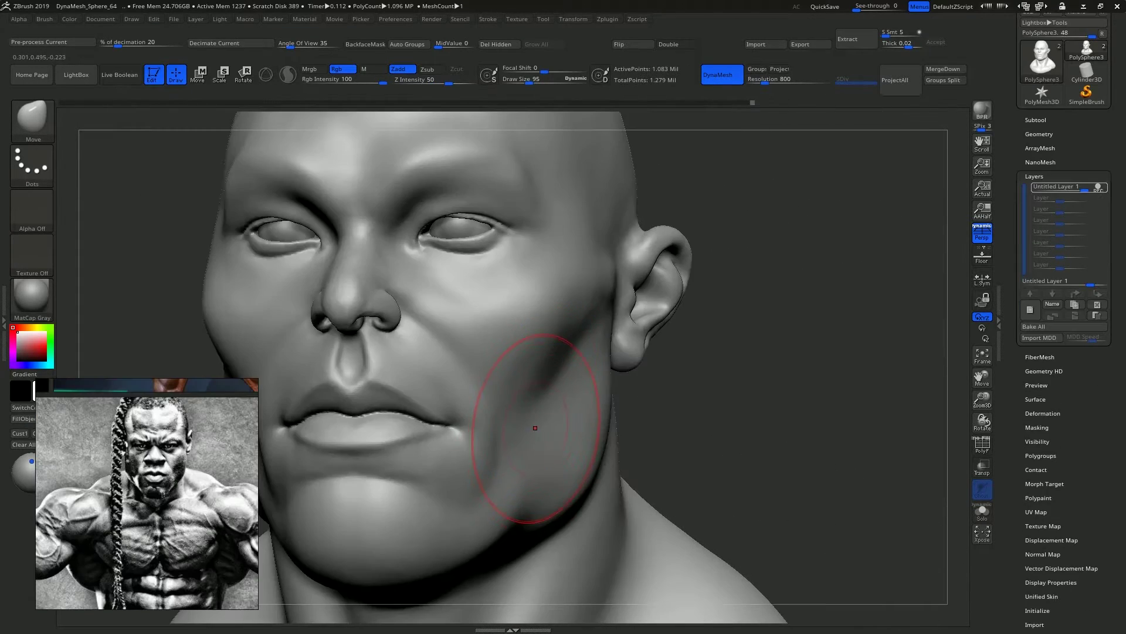
{"action": "right_click_drag", "start_coordinate": [528, 432], "coordinate": [504, 367], "text": "ctrl"}
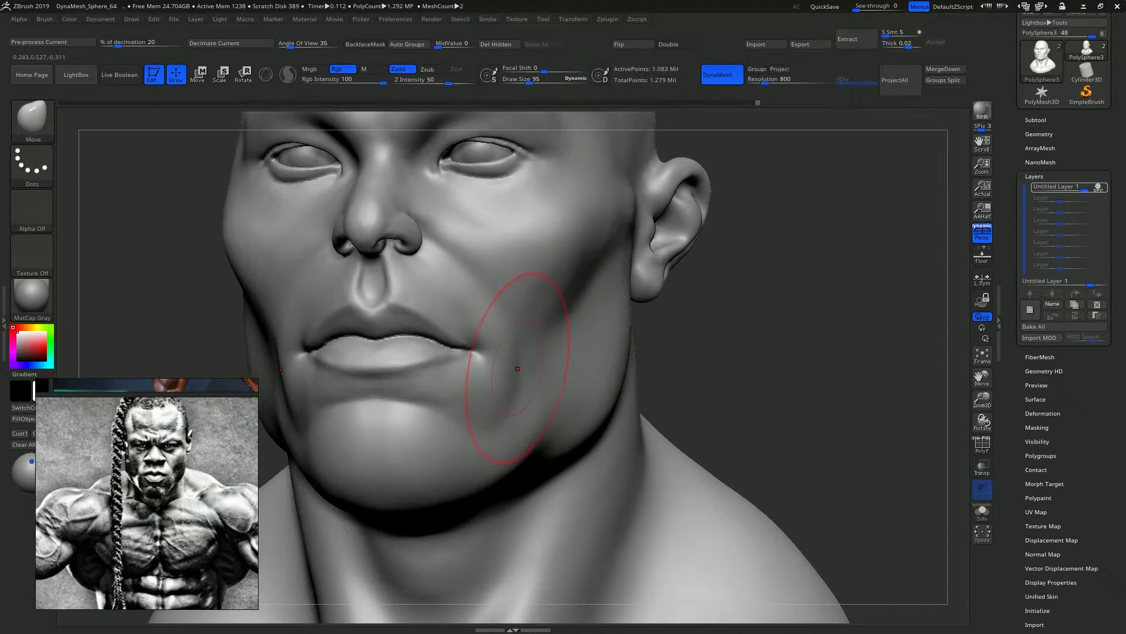
{"action": "right_click_drag", "start_coordinate": [526, 403], "coordinate": [593, 355]}
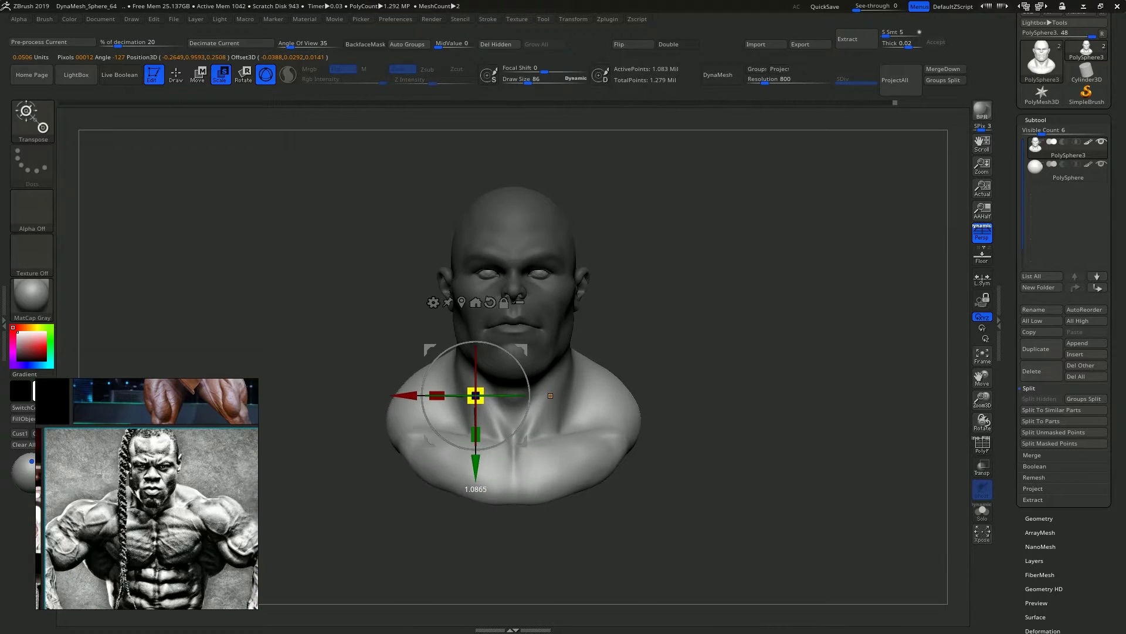
Scale up the unmasked neck base and shoulders while the head stays masked.
{"action": "left_click_drag", "start_coordinate": [480, 396], "coordinate": [489, 395]}
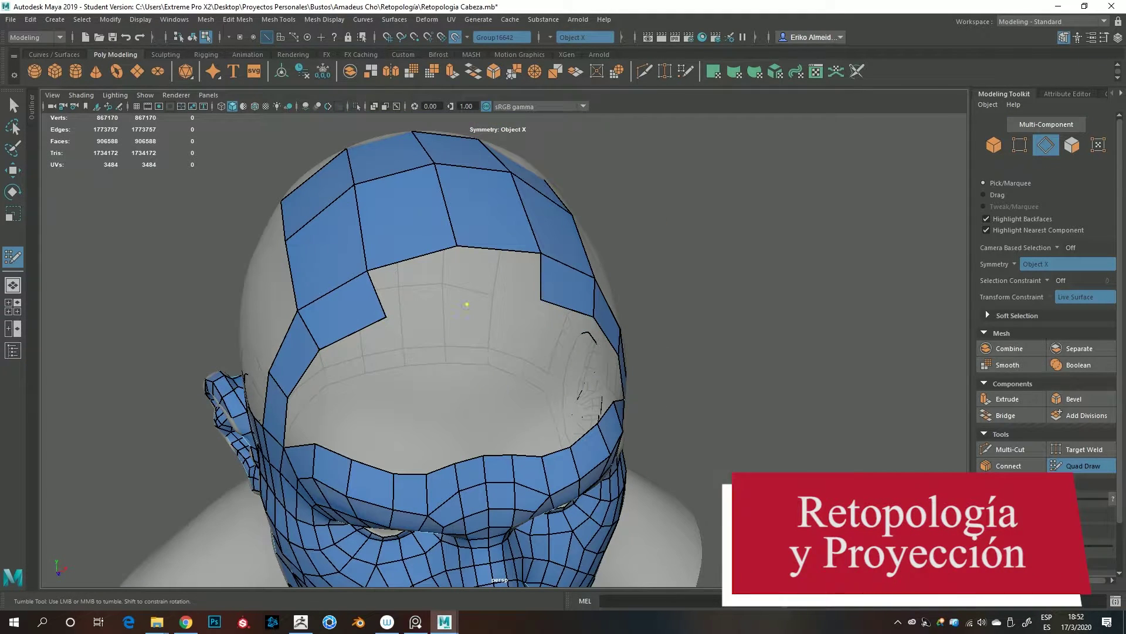
Switch to Maya and fill a retopology quad on the forehead with Quad Draw.
{"action": "left_click", "coordinate": [463, 282], "text": "shift"}
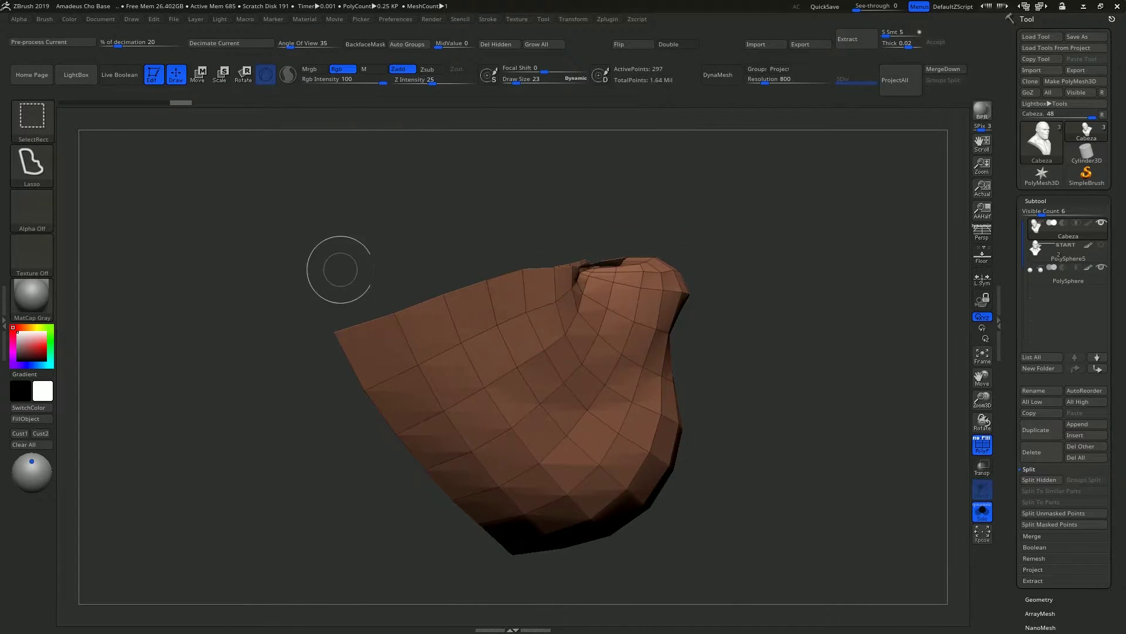
In ZBrush, assign separate polygroups to the retopologized head's lower jaw, eye surrounds and nostrils.
{"action": "left_click_drag", "start_coordinate": [334, 261], "coordinate": [595, 324]}
{"action": "key", "text": "ctrl+w"}
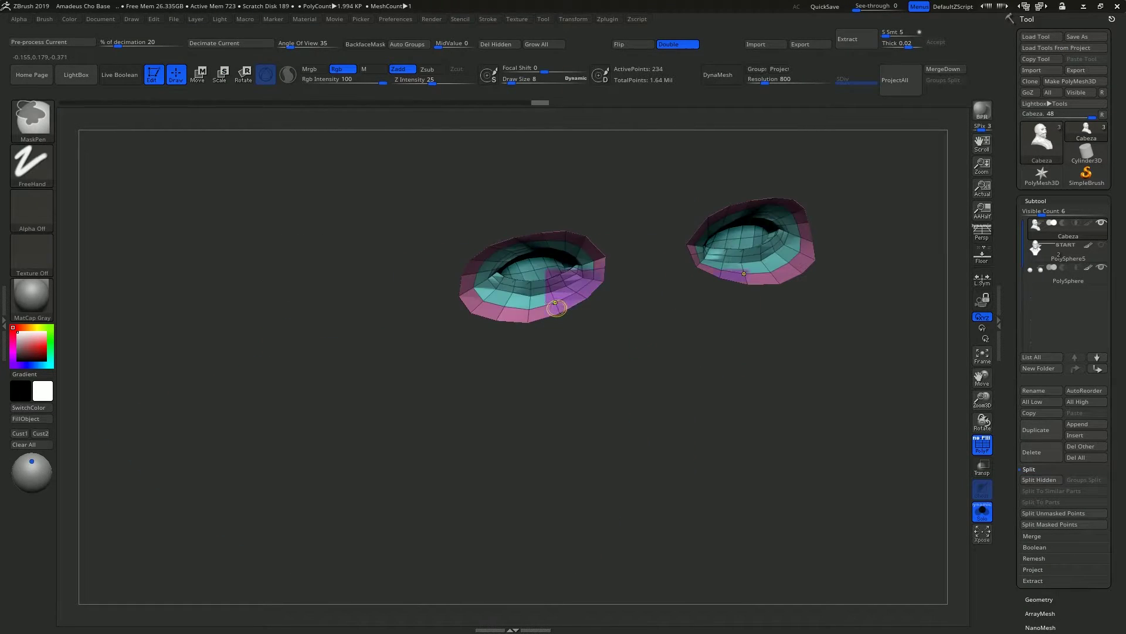
{"action": "key", "text": "ctrl+w"}
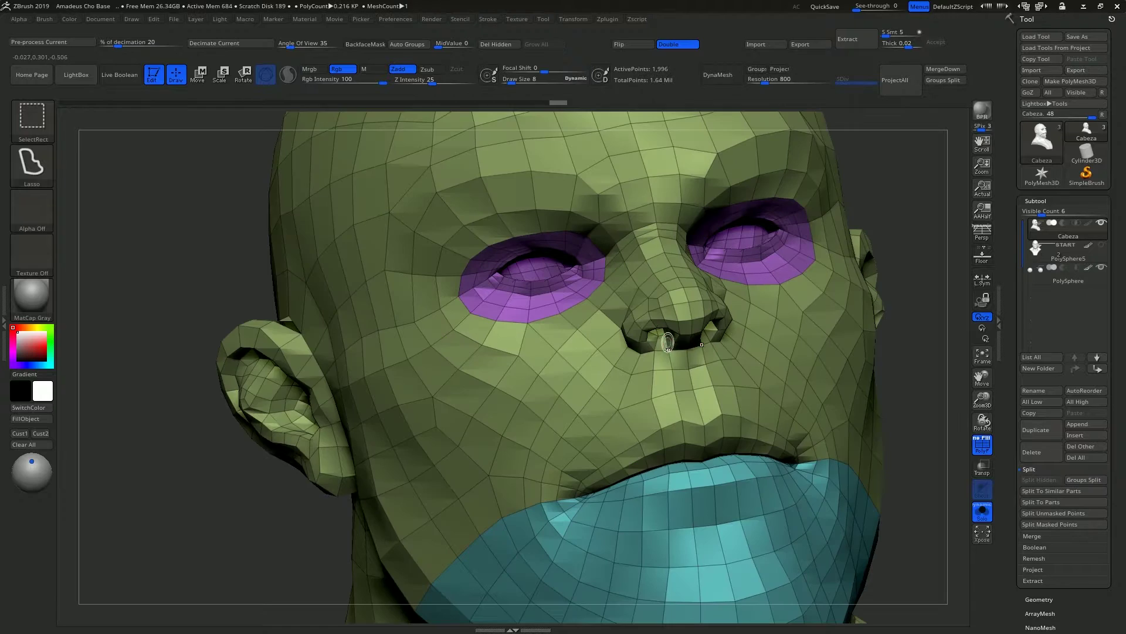
{"action": "key", "text": "ctrl+w"}
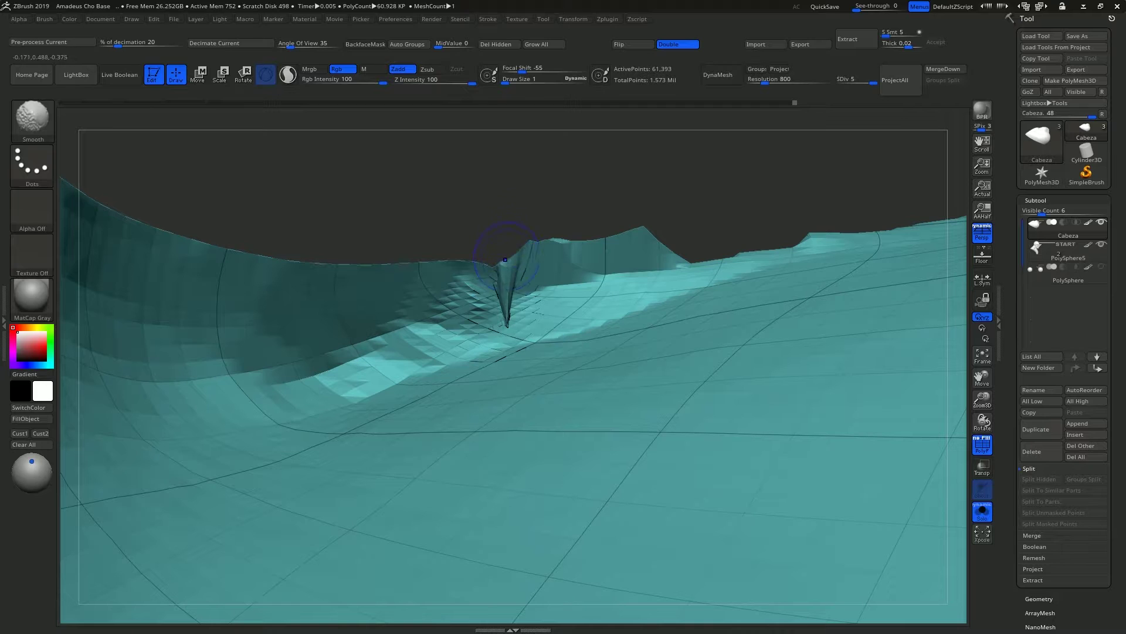
Smooth the pinched spike along the open edge of the teal lower-jaw polygroup.
{"action": "left_click_drag", "start_coordinate": [512, 307], "coordinate": [507, 297], "text": "shift"}
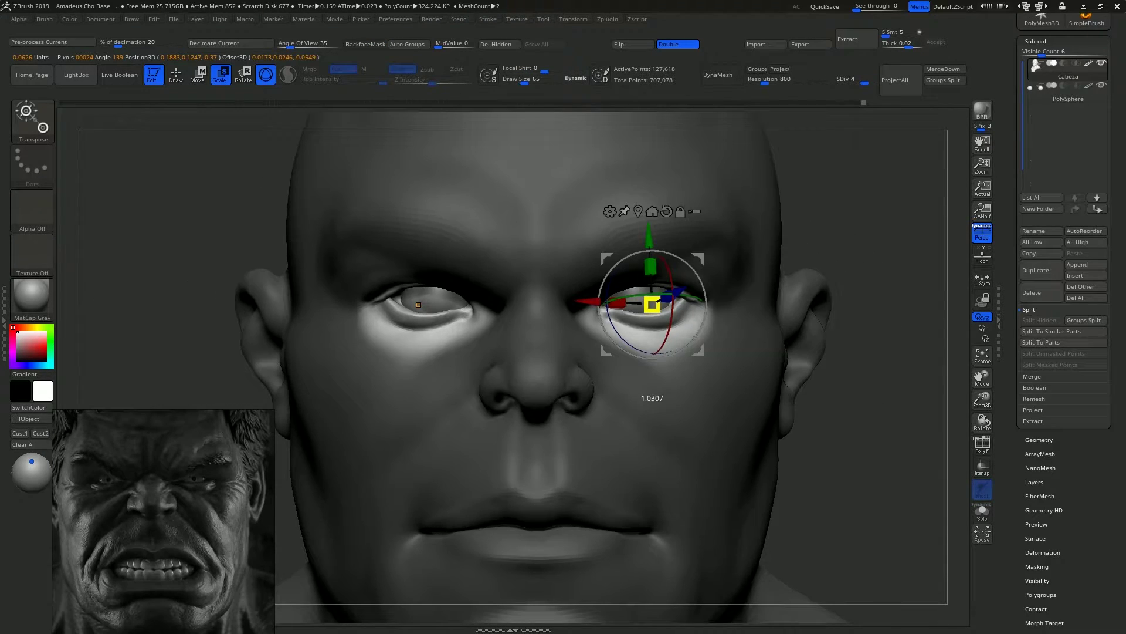
Scale the unmasked lower eyelids and reshape the inner eye corner with the Move brush.
{"action": "left_click_drag", "start_coordinate": [652, 304], "coordinate": [655, 322]}
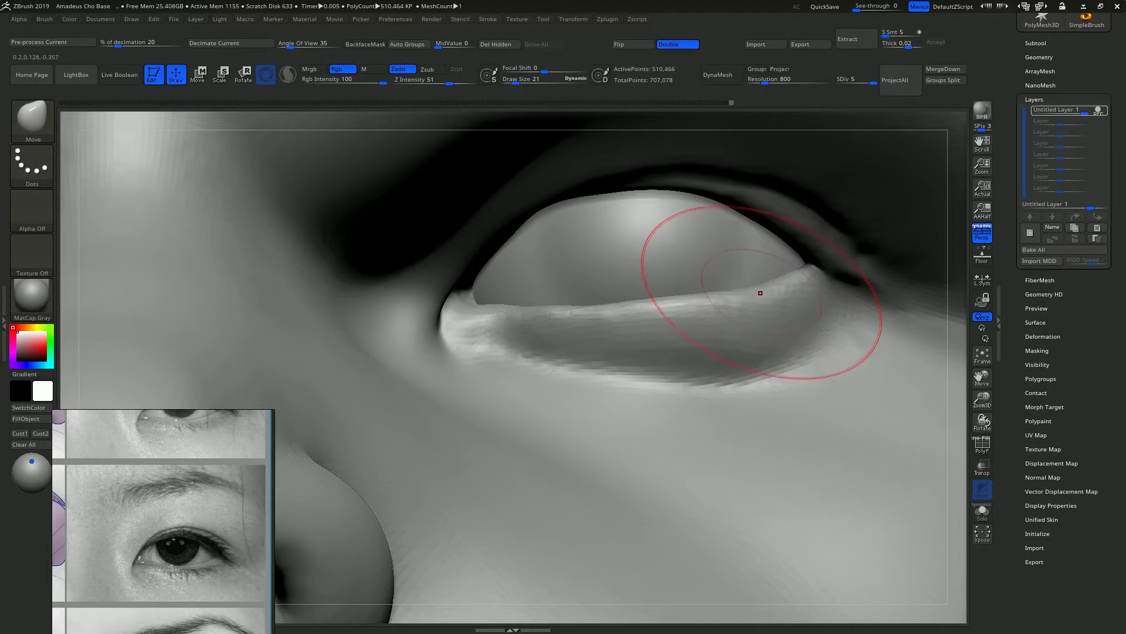
{"action": "key", "text": "s"}
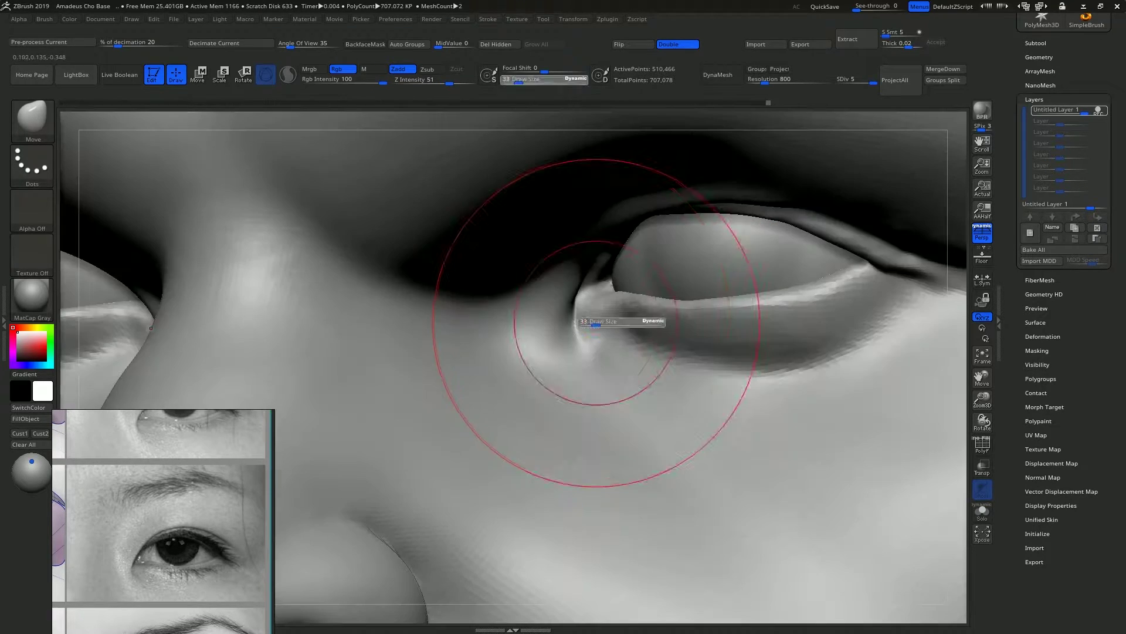
{"action": "key", "text": "s"}
{"action": "left_click_drag", "start_coordinate": [575, 323], "coordinate": [580, 321]}
{"action": "key", "text": "s"}
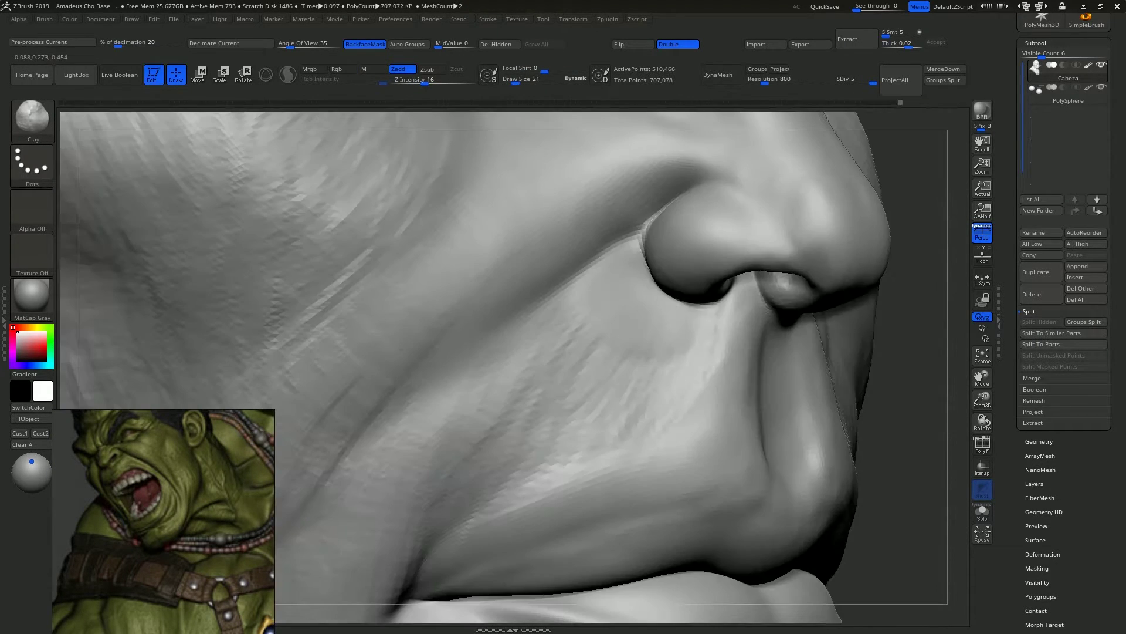
Build up the area beside the upper lip with Clay at intensity 16 and shape the cheek with ClayTubes at intensity 5.
{"action": "left_click_drag", "start_coordinate": [646, 332], "coordinate": [713, 363]}
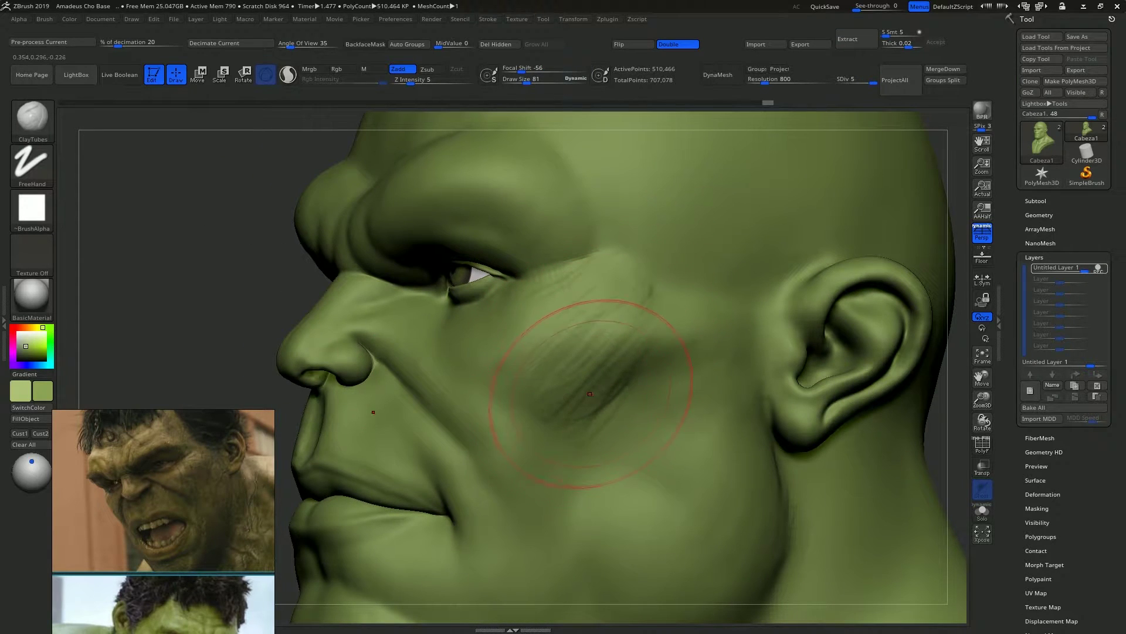
{"action": "key", "text": "s"}
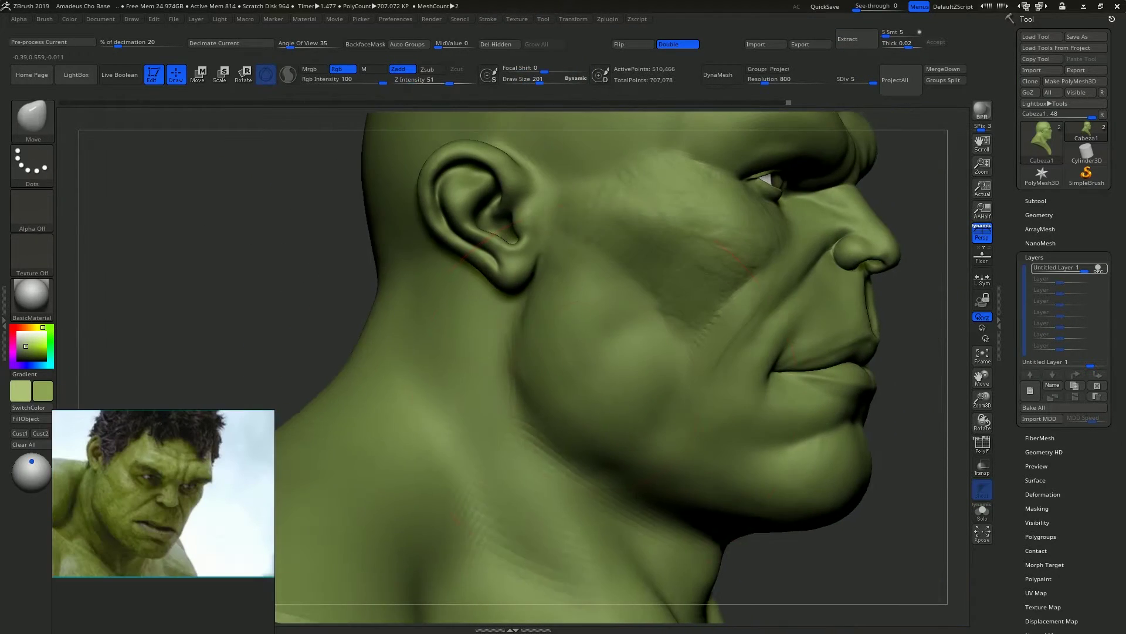
Resize the Move brush and adjust the jaw angle and side of the neck.
{"action": "key", "text": "s"}
{"action": "left_click_drag", "start_coordinate": [564, 401], "coordinate": [537, 395]}
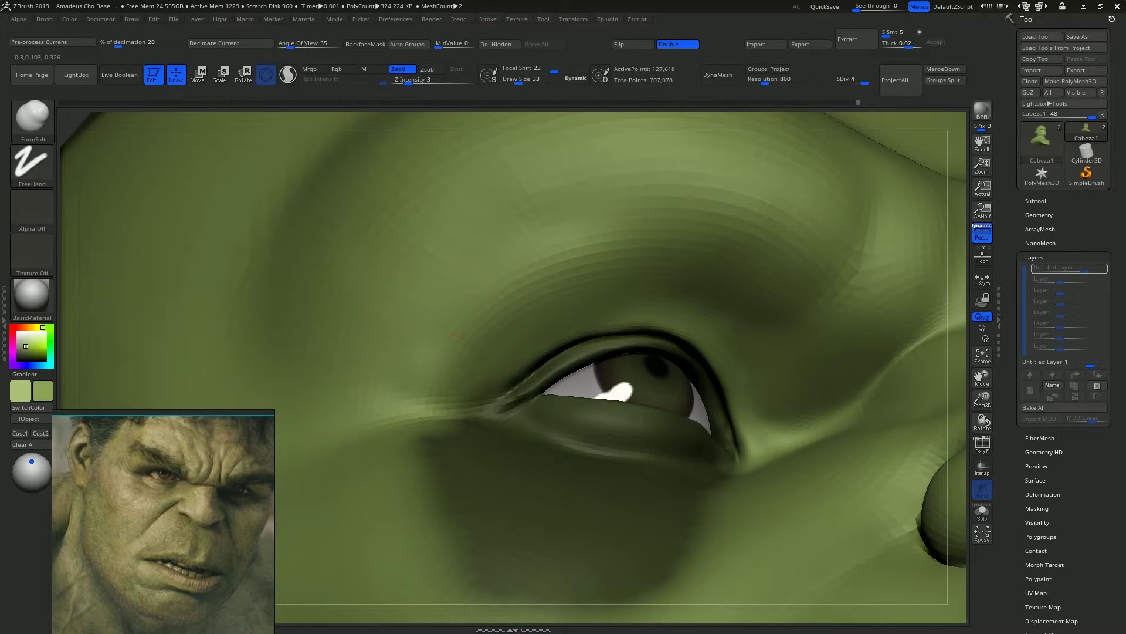
Fill out the outer eye corner with FormSoft and reshape the lower eyelid with the Move brush at draw size 15.
{"action": "key", "text": "u"}
{"action": "left_click", "coordinate": [453, 367]}
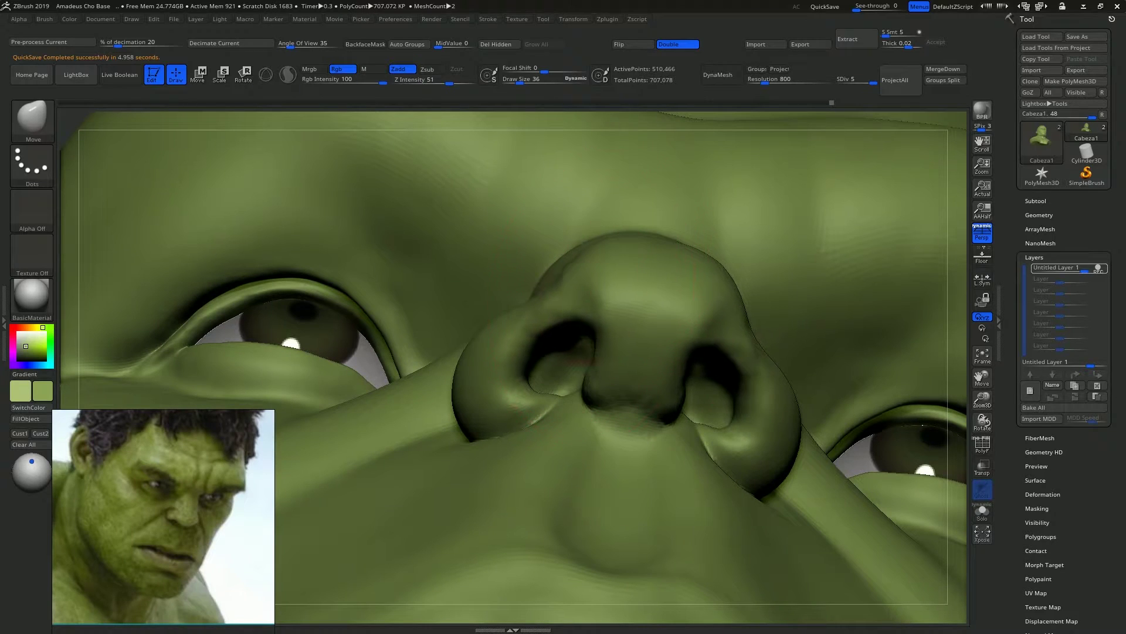
{"action": "key", "text": "s"}
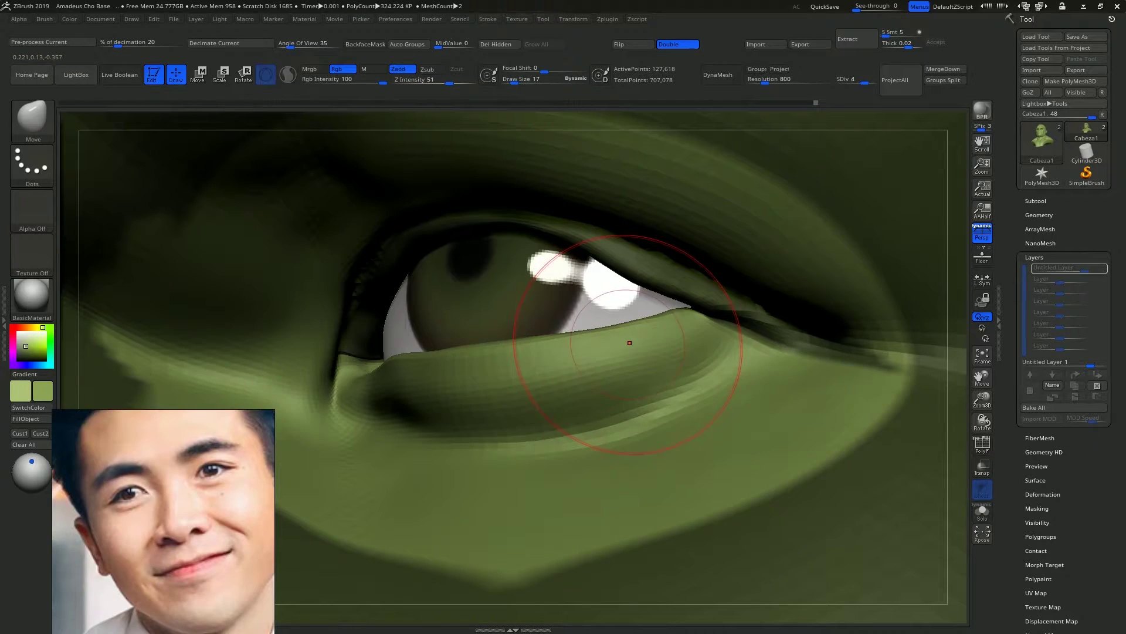
{"action": "type", "text": "s15"}
{"action": "key", "text": "Return"}
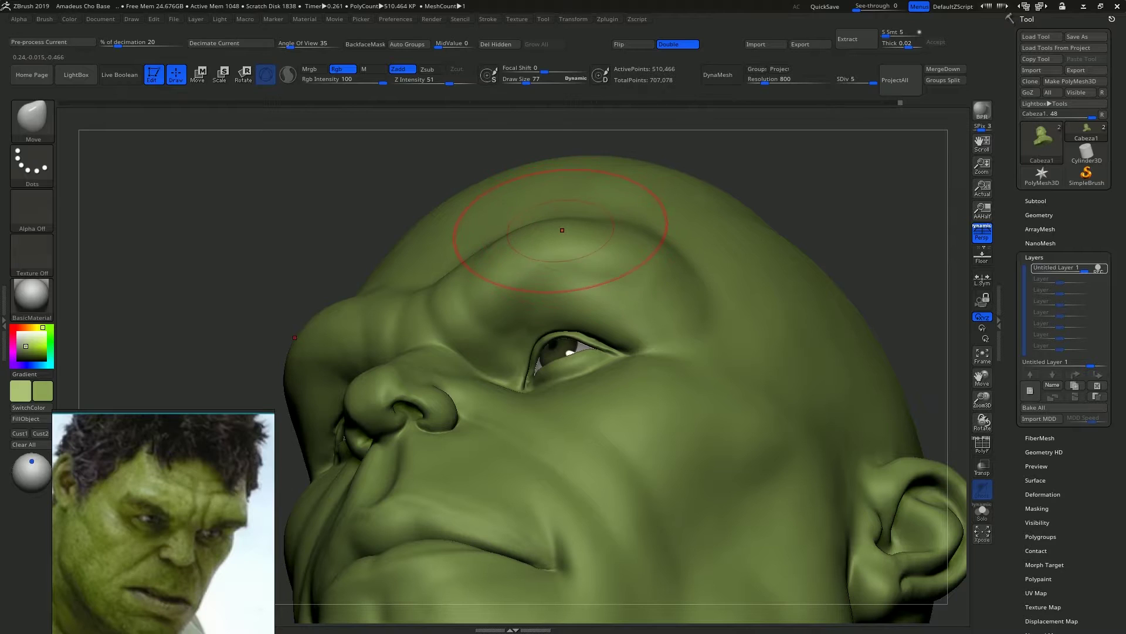
Switch to the Clay brush to sculpt the brow ridge.
{"action": "key", "text": "b"}
{"action": "key", "text": "c"}
{"action": "key", "text": "l"}
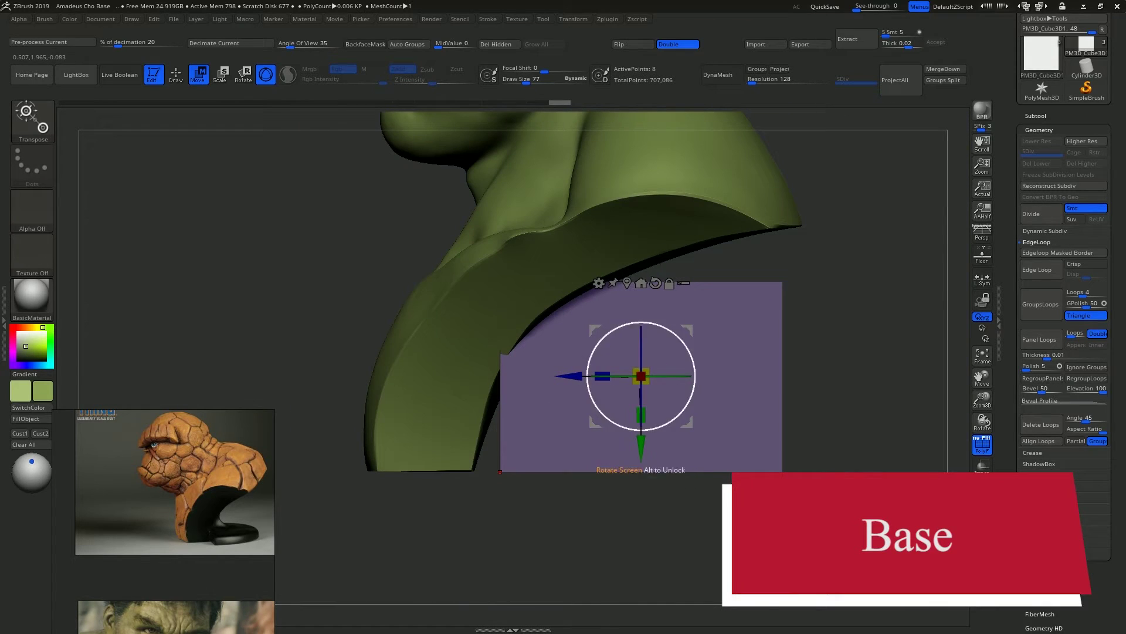
Position the cube under the bust as a base and bevel its edge loops with ZModeler.
{"action": "left_click_drag", "start_coordinate": [642, 411], "coordinate": [641, 414]}
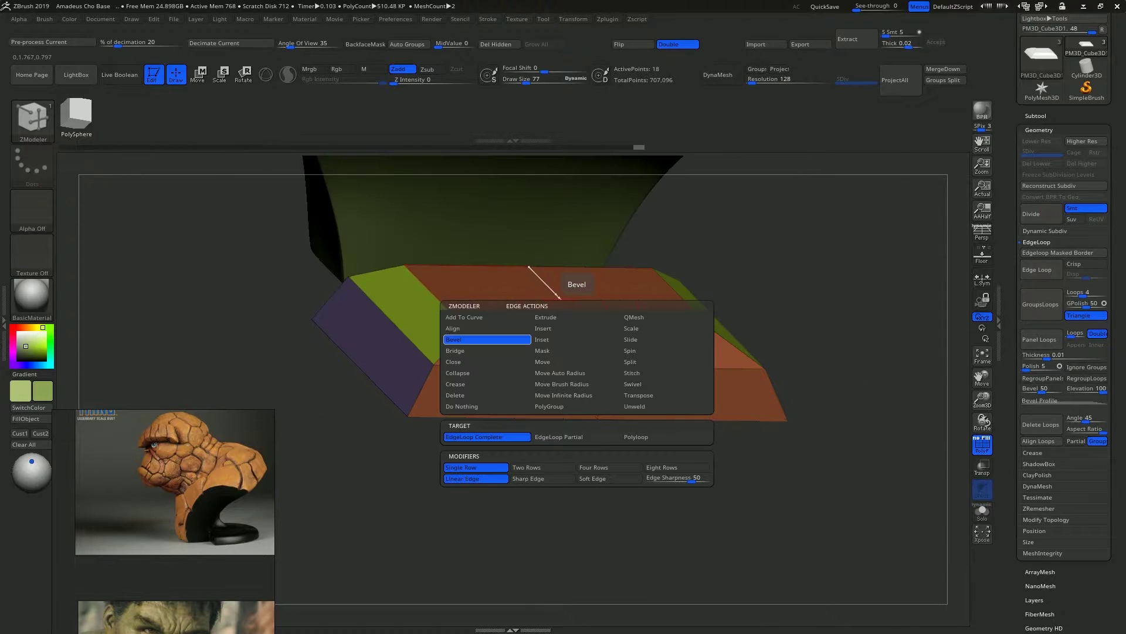
{"action": "left_click", "coordinate": [446, 314]}
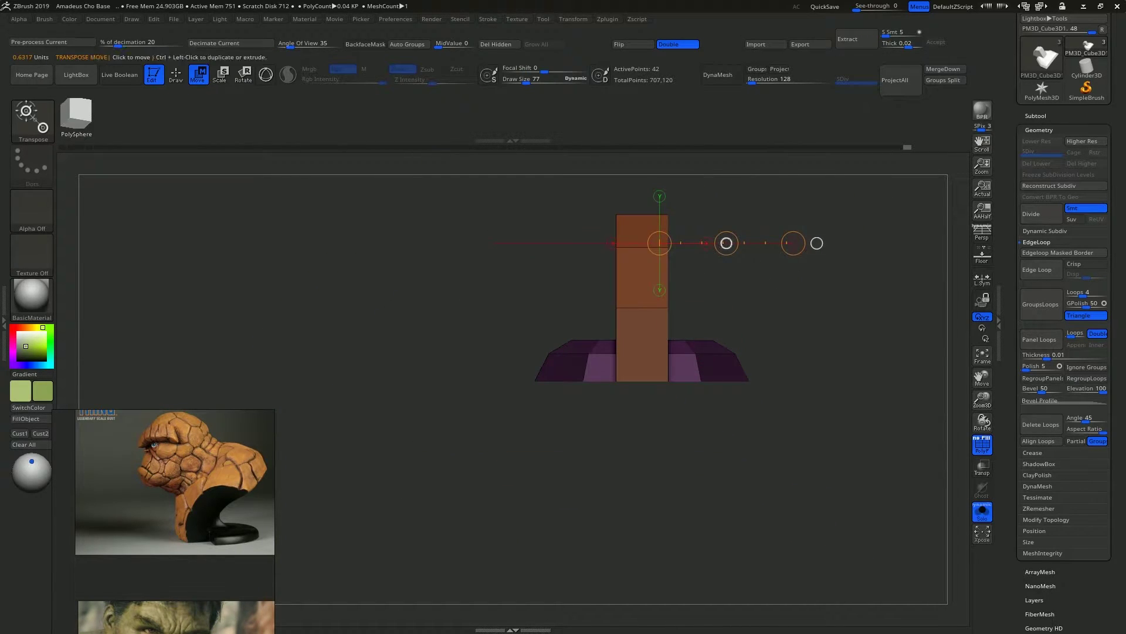
Shift the upper section of the base's support column with the Transpose line.
{"action": "left_click_drag", "start_coordinate": [793, 242], "coordinate": [794, 243]}
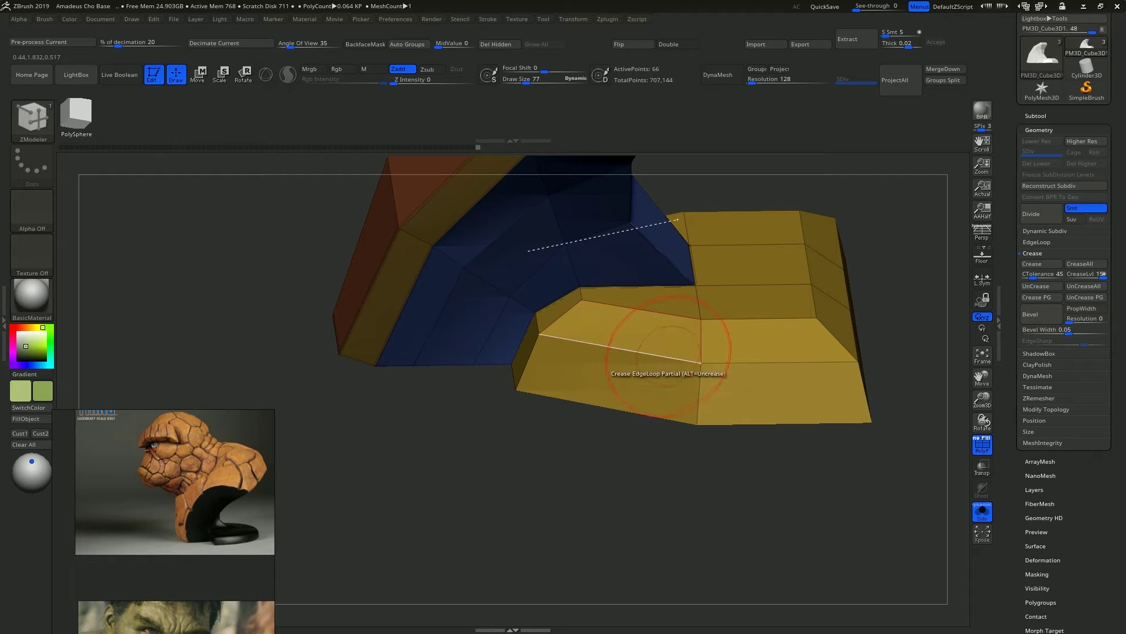
Crease the partial edge loops around the foot of the base with ZModeler.
{"action": "left_click", "coordinate": [669, 357]}
{"action": "left_click", "coordinate": [748, 358]}
{"action": "right_click_drag", "start_coordinate": [762, 324], "coordinate": [656, 392], "text": "alt"}
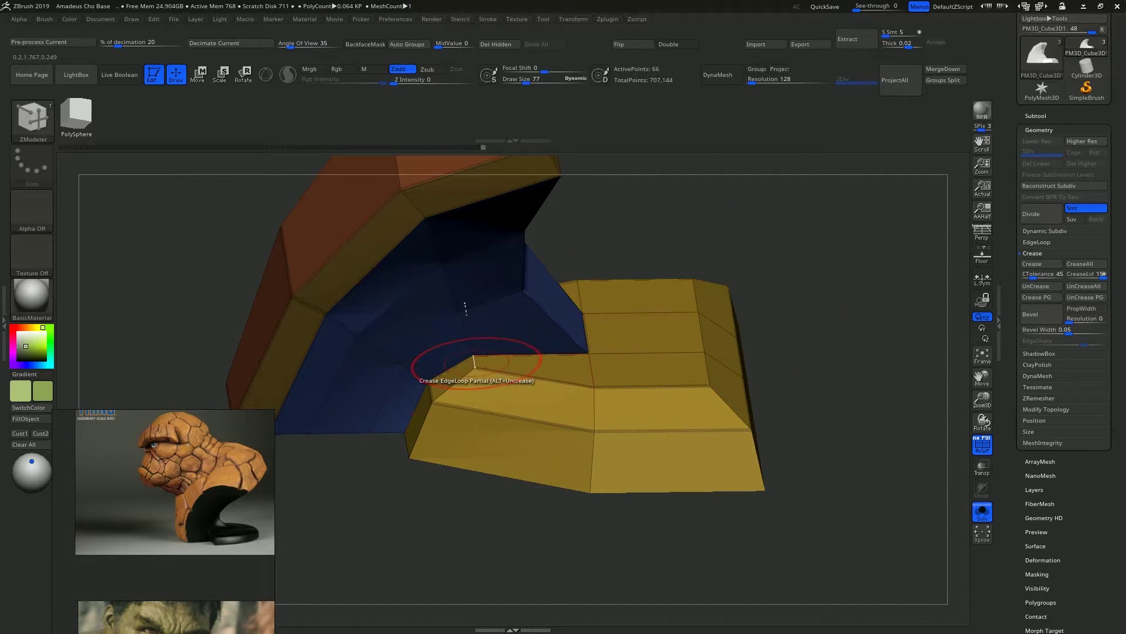
Subdivide the base twice and inspect its creased edges with the polyframe shown and hidden.
{"action": "key", "text": "shift+f"}
{"action": "key", "text": "ctrl+d"}
{"action": "key", "text": "ctrl+d"}
{"action": "right_click_drag", "start_coordinate": [708, 416], "coordinate": [708, 345]}
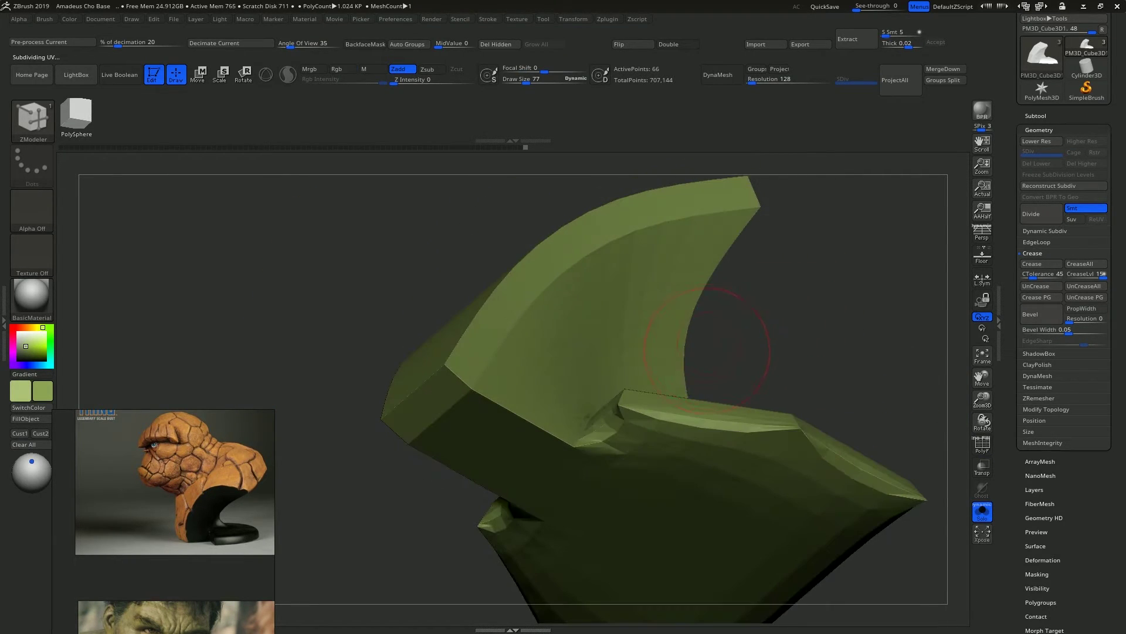
{"action": "key", "text": "shift+f"}
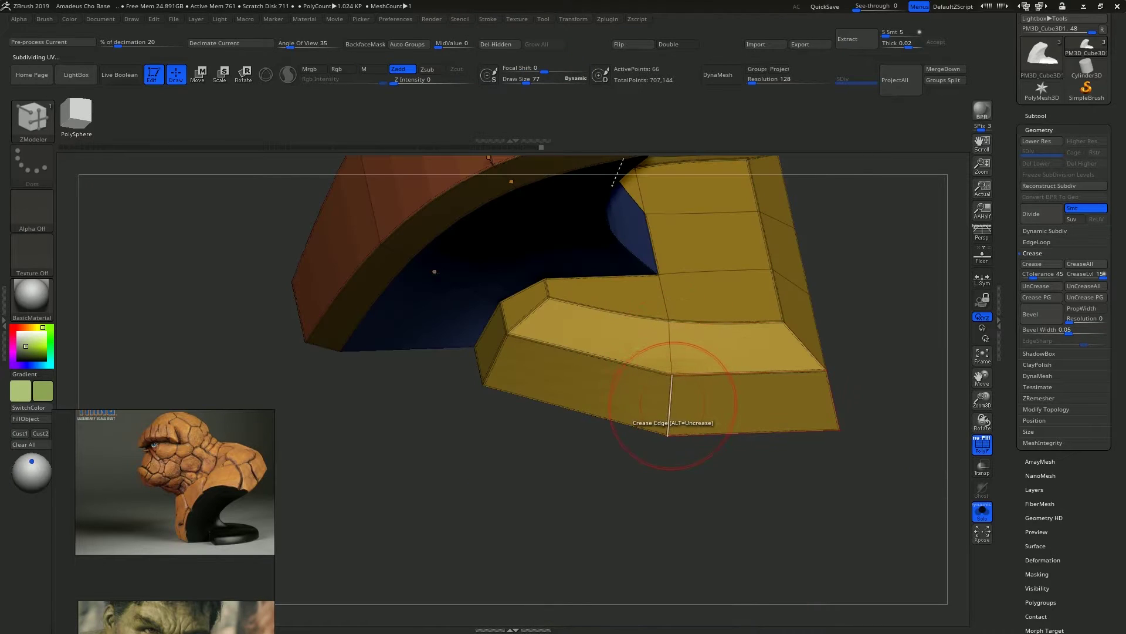
{"action": "key", "text": "d"}
{"action": "key", "text": "shift+f"}
{"action": "mouse_move", "coordinate": [791, 436]}
{"action": "right_mouse_down", "text": "ctrl"}
{"action": "mouse_move", "coordinate": [725, 363]}
{"action": "mouse_move", "coordinate": [646, 334]}
{"action": "right_mouse_up", "text": "ctrl"}
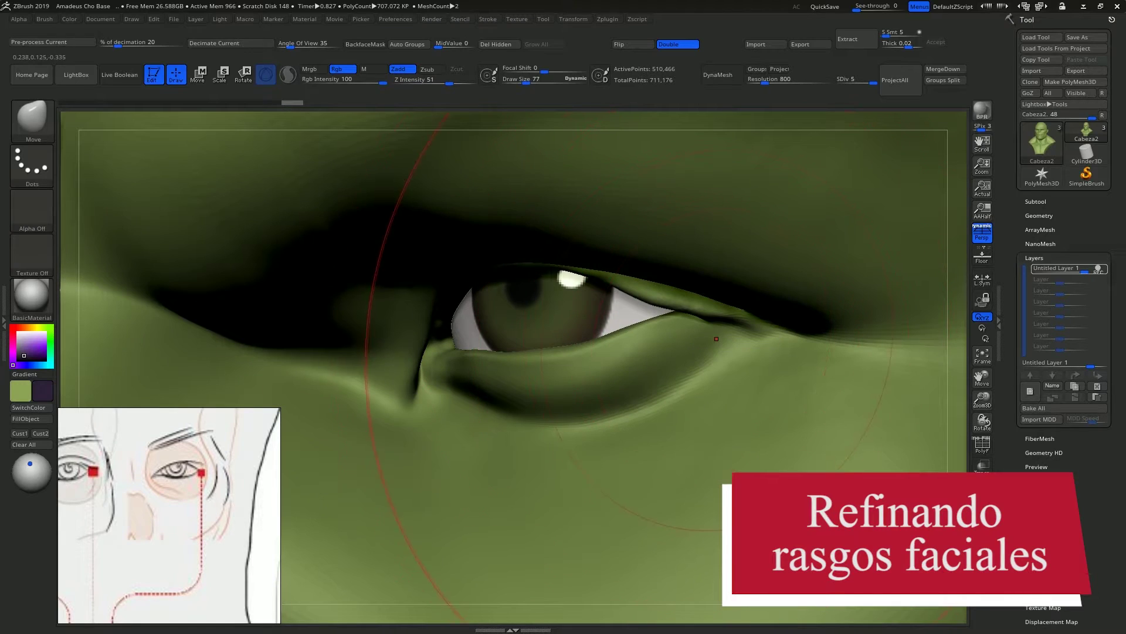
Refine the outer and inner corners of the eye with the Move brush, reducing its draw size to 33.
{"action": "key", "text": "s"}
{"action": "left_click_drag", "start_coordinate": [710, 333], "coordinate": [708, 319]}
{"action": "mouse_move", "coordinate": [708, 319]}
{"action": "right_mouse_down", "text": "ctrl"}
{"action": "mouse_move", "coordinate": [663, 264]}
{"action": "mouse_move", "coordinate": [699, 281]}
{"action": "right_mouse_up", "text": "ctrl"}
{"action": "right_click_drag", "start_coordinate": [629, 305], "coordinate": [634, 384], "text": "ctrl"}
{"action": "key", "text": "s"}
{"action": "left_click_drag", "start_coordinate": [602, 328], "coordinate": [602, 315]}
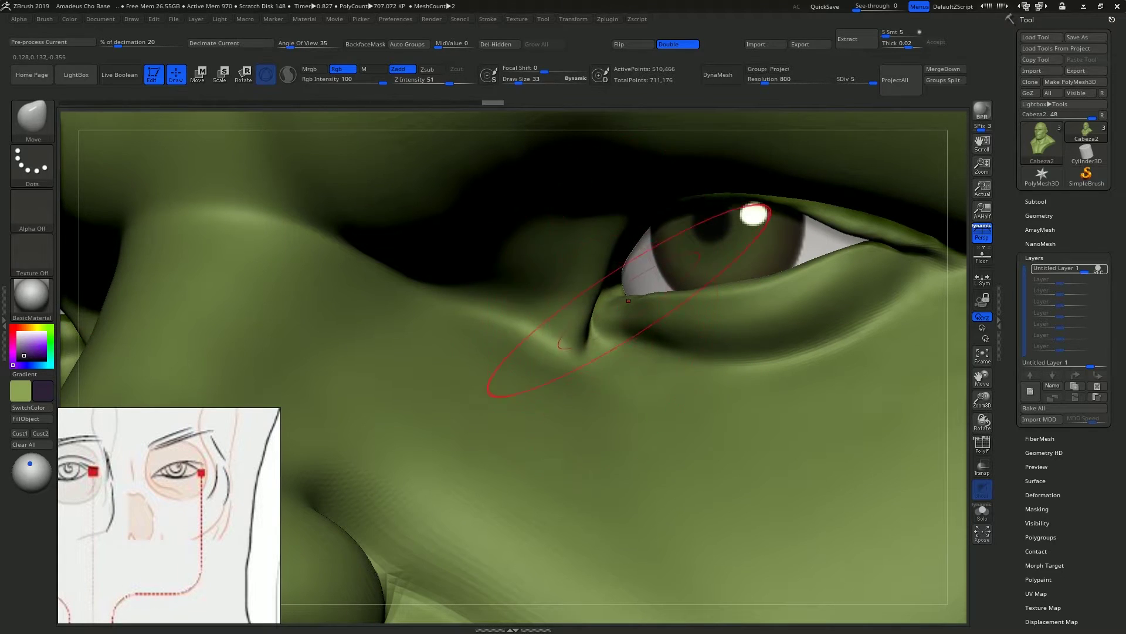
Mask the lower eyelid area and build up the inner upper eyelid with FormSoft at intensity 3.
{"action": "left_click_drag", "start_coordinate": [550, 524], "coordinate": [733, 618], "text": "ctrl"}
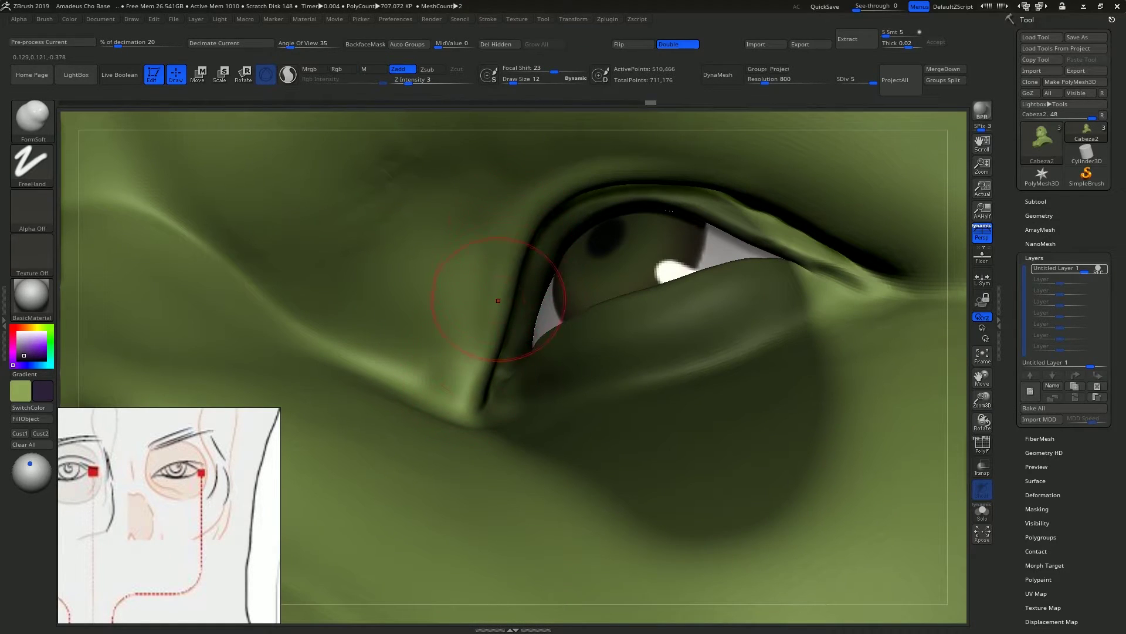
{"action": "right_click_drag", "start_coordinate": [498, 300], "coordinate": [495, 246]}
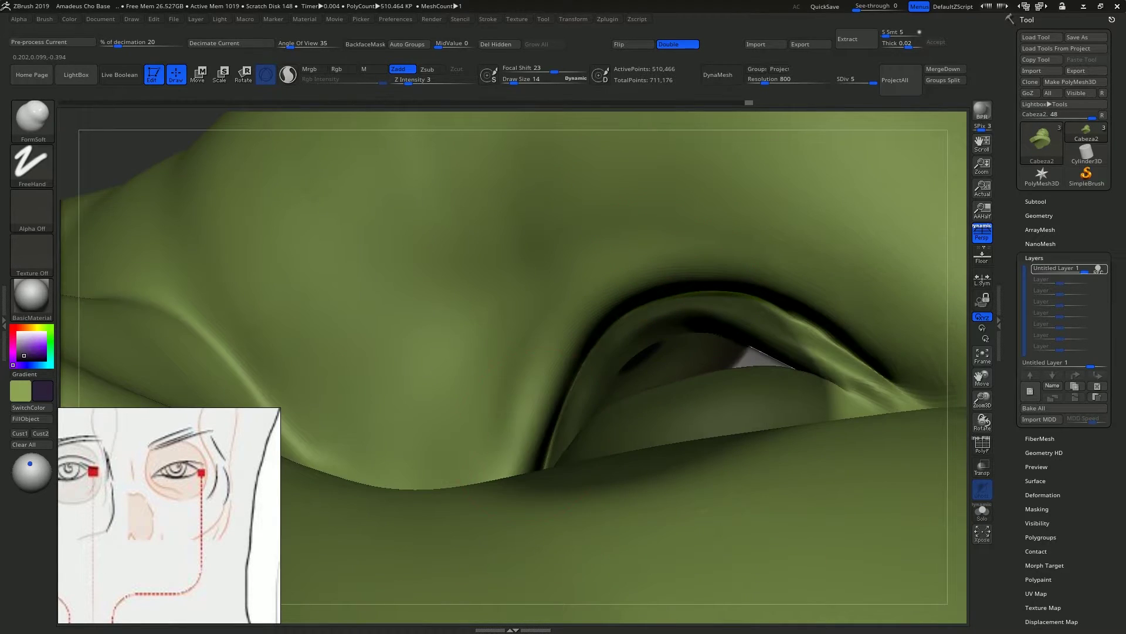
{"action": "right_click_drag", "start_coordinate": [626, 338], "coordinate": [546, 340], "text": "ctrl"}
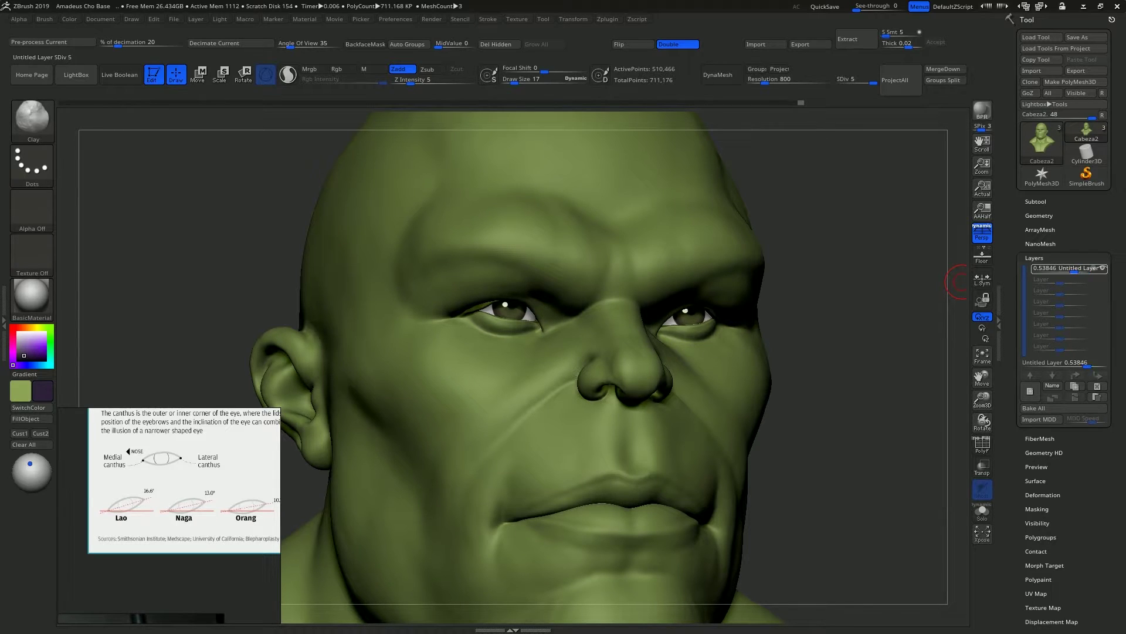
Lower the sculpt layer's intensity below zero to compare the changes made to the eyes.
{"action": "left_click_drag", "start_coordinate": [1063, 270], "coordinate": [1037, 270]}
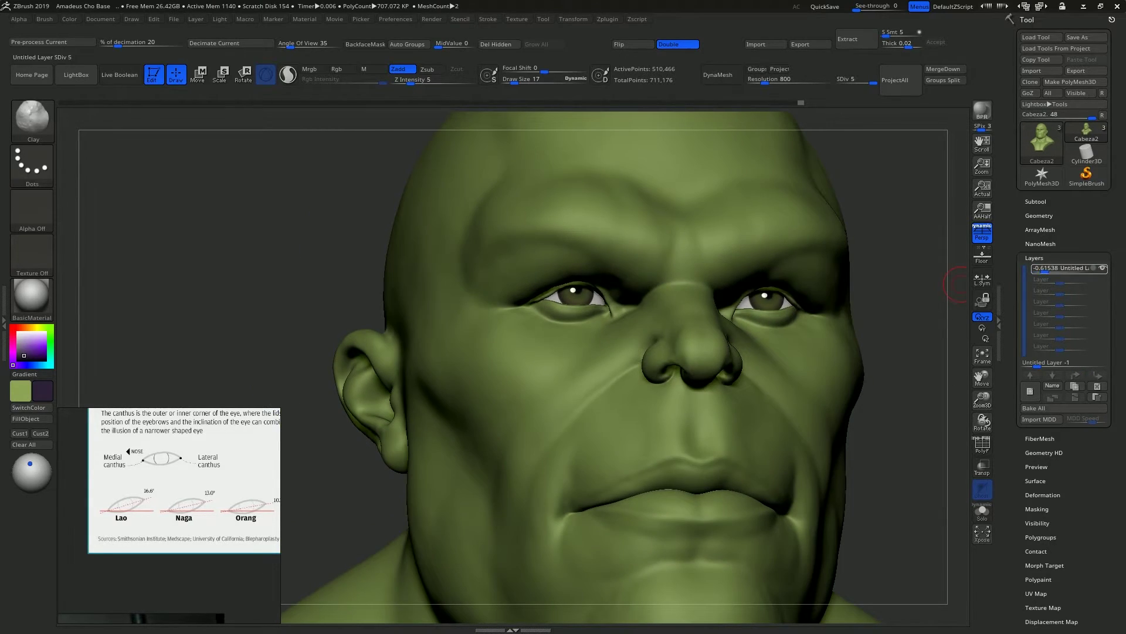
Raise the sculpt layer's intensity back above zero to restore the changes made to the eyes.
{"action": "left_click_drag", "start_coordinate": [1045, 268], "coordinate": [1086, 268]}
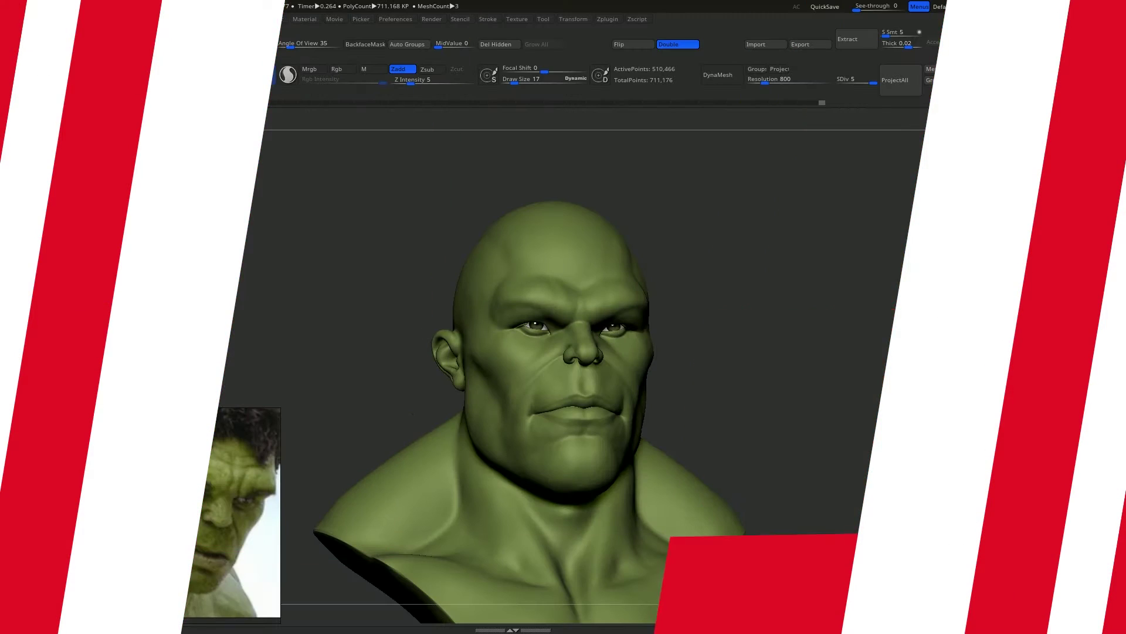
Insert a PolyMesh3D subtool for the eyebrows, and smooth and shape its curved strips above the eyes with the Move brush.
{"action": "left_click", "coordinate": [1081, 435]}
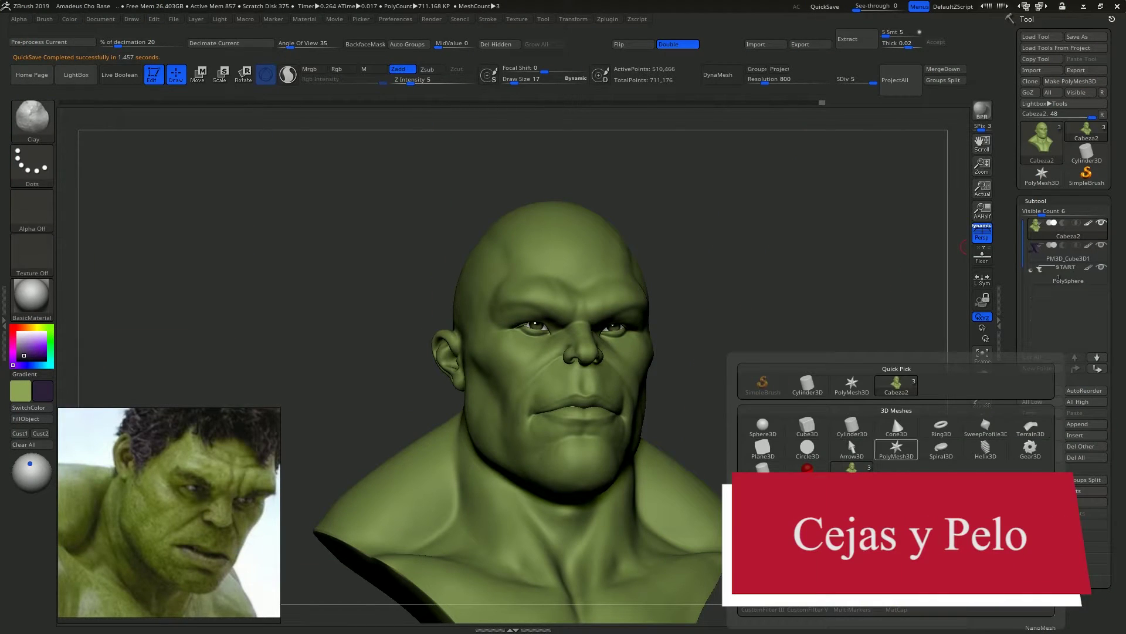
{"action": "left_click", "coordinate": [896, 449]}
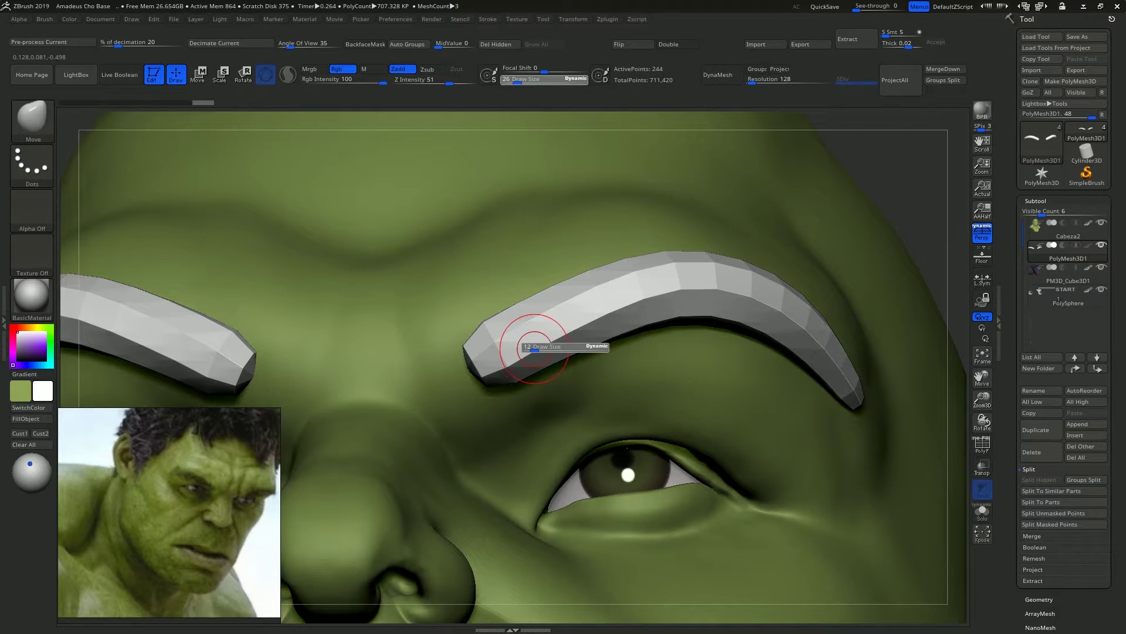
{"action": "mouse_move", "coordinate": [508, 339]}
{"action": "left_mouse_down", "text": "shift"}
{"action": "mouse_move", "coordinate": [620, 301]}
{"action": "mouse_move", "coordinate": [581, 328]}
{"action": "mouse_move", "coordinate": [683, 290]}
{"action": "left_mouse_up", "text": "shift"}
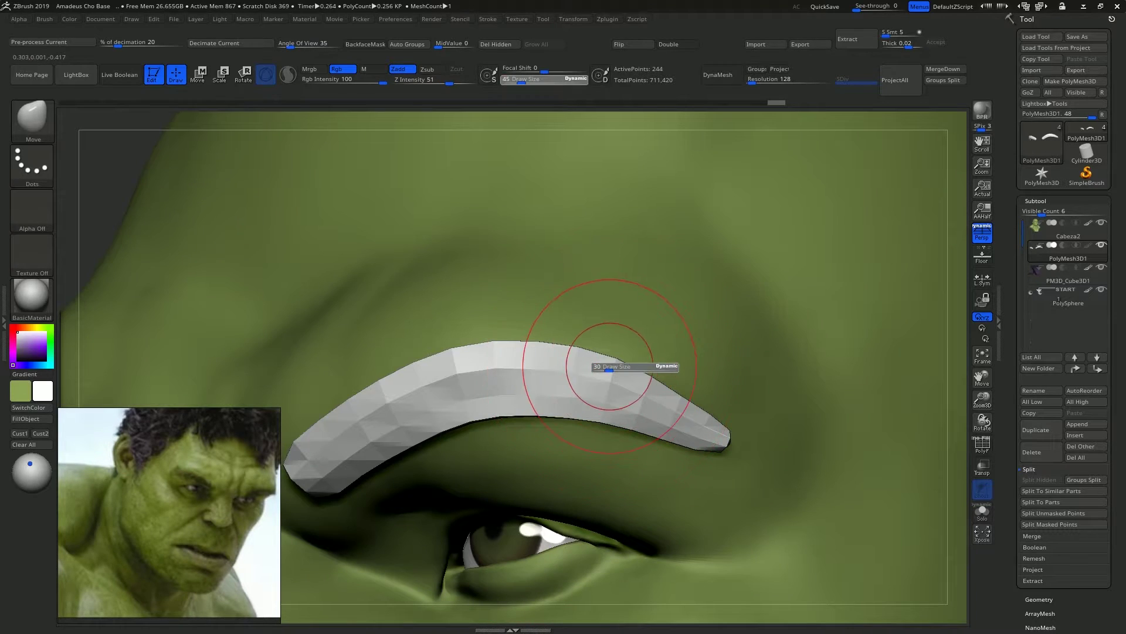
{"action": "left_click_drag", "start_coordinate": [581, 348], "coordinate": [581, 336]}
Mask the hair area on the head with MaskPen, outlining the hairline from the sideburns across the temples and over the scalp.
{"action": "mouse_move", "coordinate": [463, 393]}
{"action": "left_mouse_down", "text": "ctrl"}
{"action": "mouse_move", "coordinate": [499, 328]}
{"action": "mouse_move", "coordinate": [483, 355]}
{"action": "left_mouse_up", "text": "ctrl"}
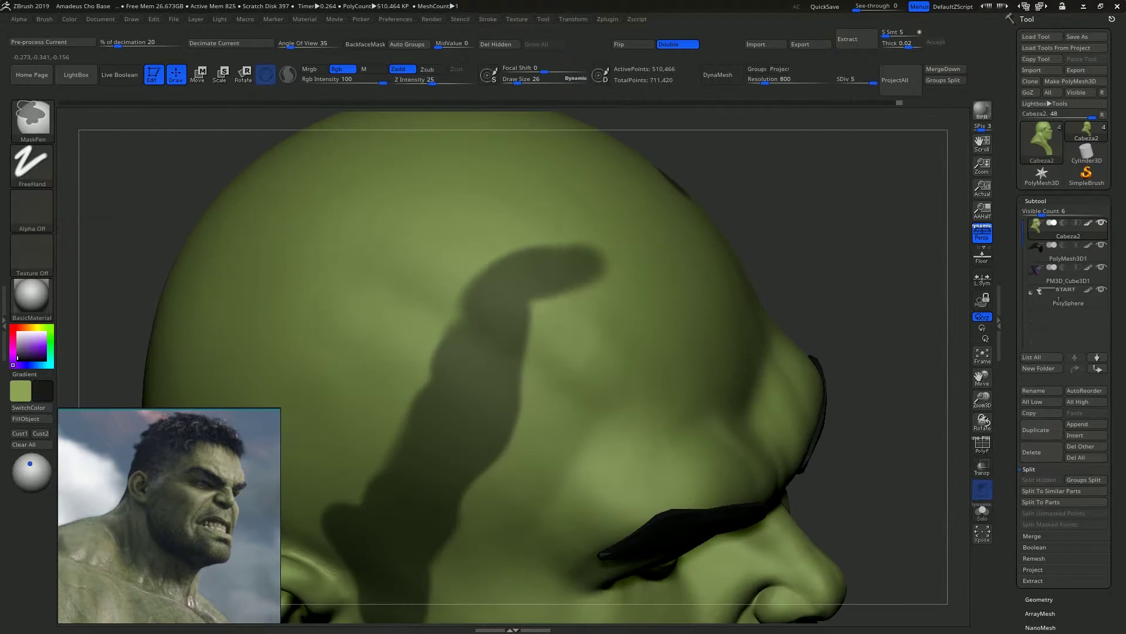
{"action": "left_click_drag", "start_coordinate": [546, 252], "coordinate": [678, 197], "text": "ctrl"}
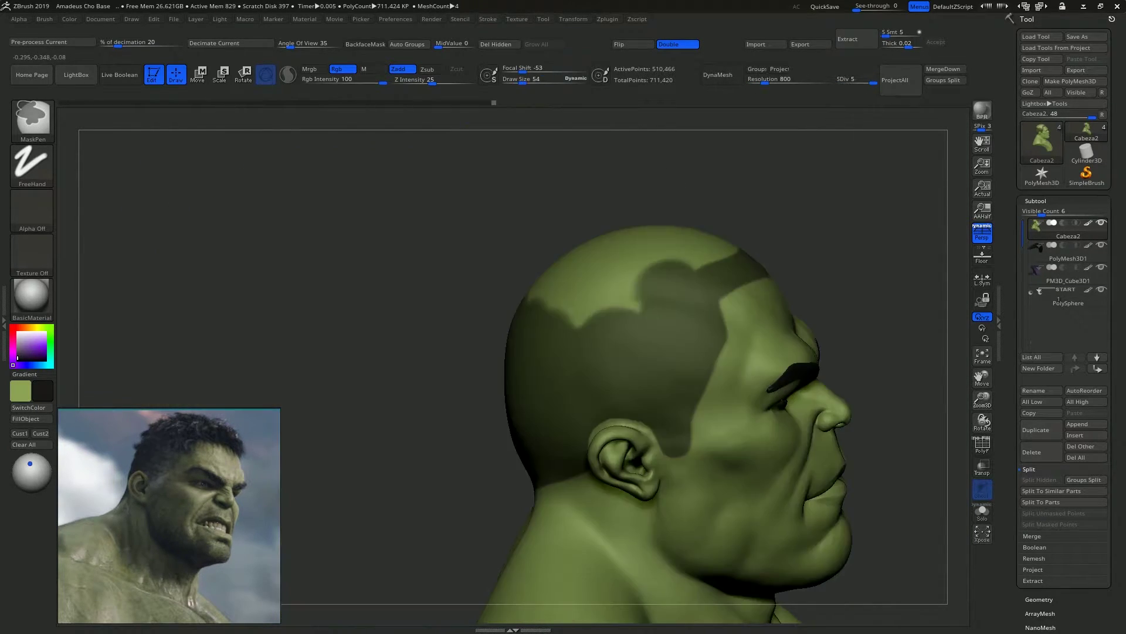
{"action": "left_click_drag", "start_coordinate": [598, 289], "coordinate": [565, 288], "text": "ctrl"}
{"action": "mouse_move", "coordinate": [629, 302]}
{"action": "right_mouse_down"}
{"action": "mouse_move", "coordinate": [643, 376]}
{"action": "mouse_move", "coordinate": [628, 366]}
{"action": "right_mouse_up"}
{"action": "left_click_drag", "start_coordinate": [648, 314], "coordinate": [617, 322], "text": "ctrl"}
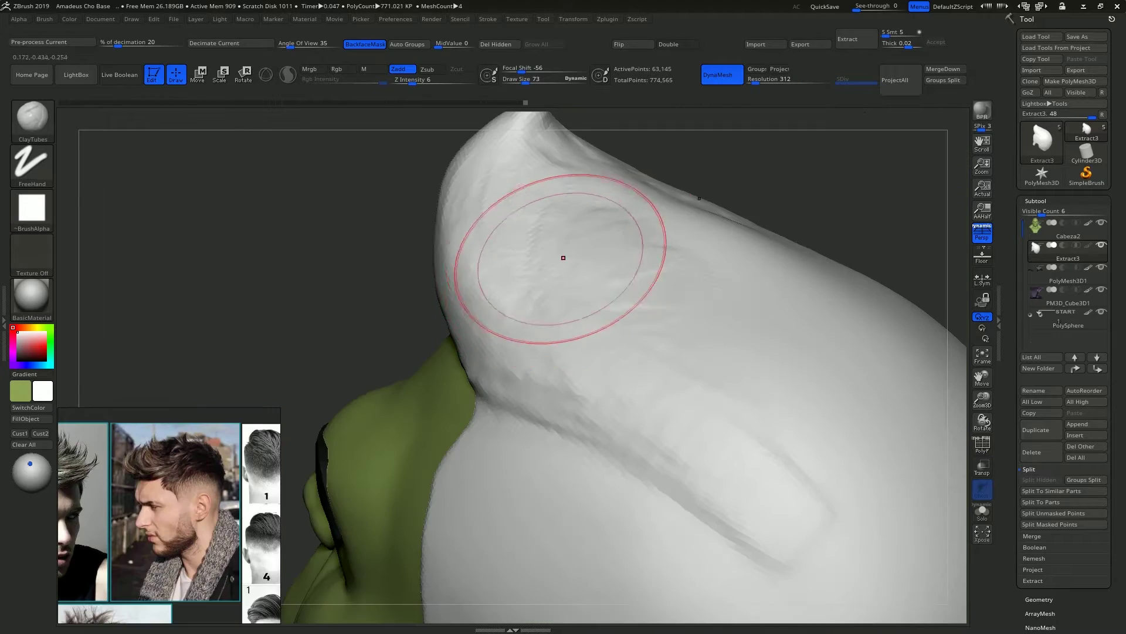
Build up the hair mesh's volume at the front and top with ClayTubes at intensity 6.
{"action": "mouse_move", "coordinate": [572, 240]}
{"action": "left_mouse_down"}
{"action": "mouse_move", "coordinate": [628, 306]}
{"action": "mouse_move", "coordinate": [649, 393]}
{"action": "left_mouse_up"}
{"action": "left_click_drag", "start_coordinate": [490, 249], "coordinate": [479, 400]}
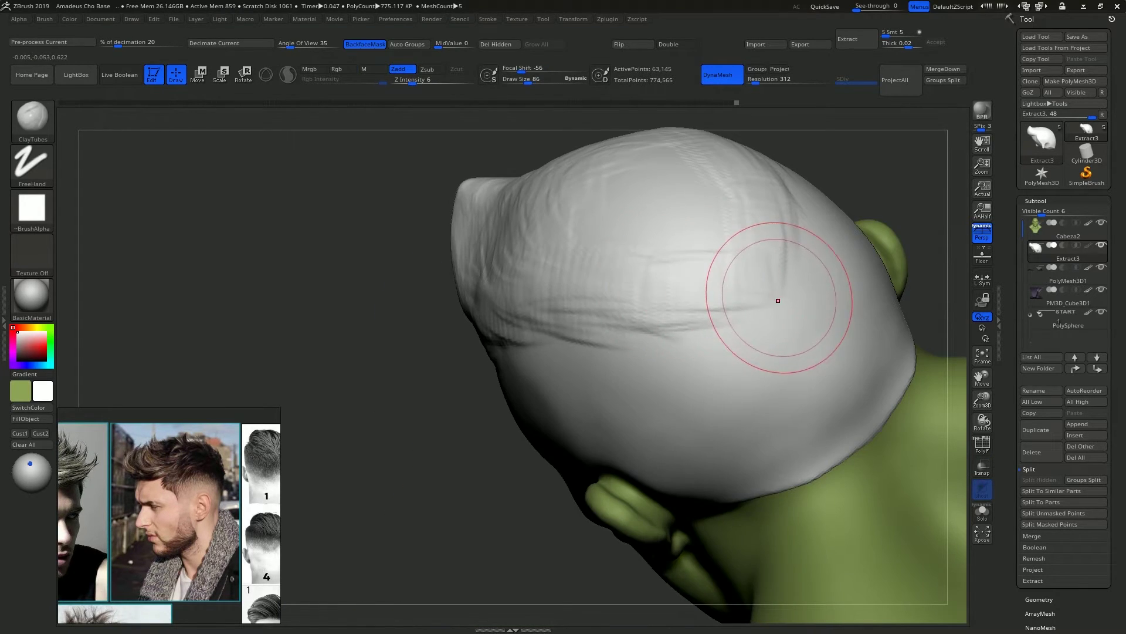
{"action": "mouse_move", "coordinate": [780, 297]}
{"action": "left_mouse_down"}
{"action": "mouse_move", "coordinate": [716, 308]}
{"action": "mouse_move", "coordinate": [764, 284]}
{"action": "mouse_move", "coordinate": [751, 261]}
{"action": "mouse_move", "coordinate": [767, 283]}
{"action": "left_mouse_up"}
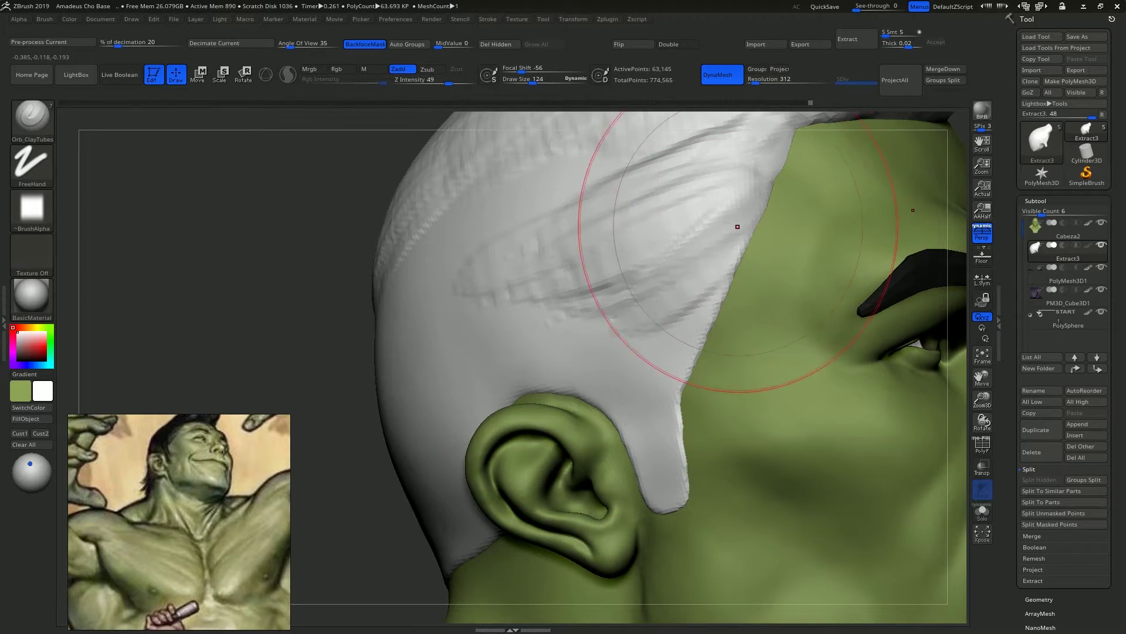
Block in strands on the temple and the back of the hair with Orb_ClayTubes at intensity 49.
{"action": "left_click_drag", "start_coordinate": [725, 242], "coordinate": [679, 327]}
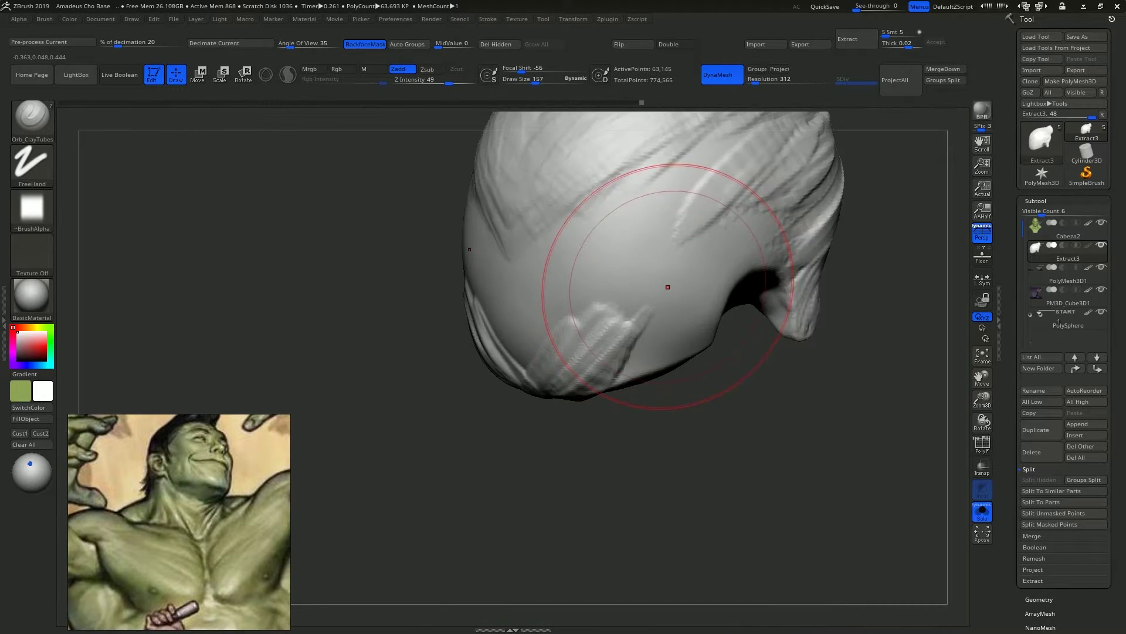
{"action": "mouse_move", "coordinate": [660, 289]}
{"action": "left_mouse_down"}
{"action": "mouse_move", "coordinate": [599, 385]}
{"action": "mouse_move", "coordinate": [643, 375]}
{"action": "left_mouse_up"}
{"action": "left_click_drag", "start_coordinate": [696, 284], "coordinate": [640, 379]}
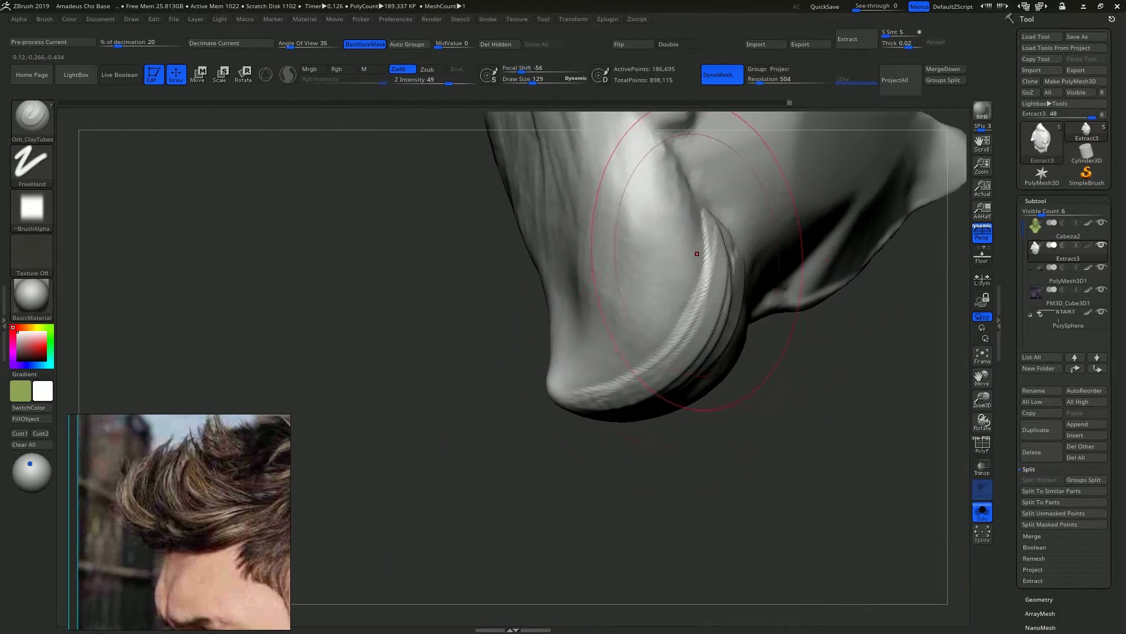
Sculpt long curved strands around the raised front tuft of the hair with Orb_ClayTubes at draw size 129.
{"action": "mouse_move", "coordinate": [701, 182]}
{"action": "left_mouse_down"}
{"action": "mouse_move", "coordinate": [652, 352]}
{"action": "mouse_move", "coordinate": [637, 311]}
{"action": "mouse_move", "coordinate": [593, 384]}
{"action": "left_mouse_up"}
{"action": "right_click_drag", "start_coordinate": [652, 261], "coordinate": [661, 319]}
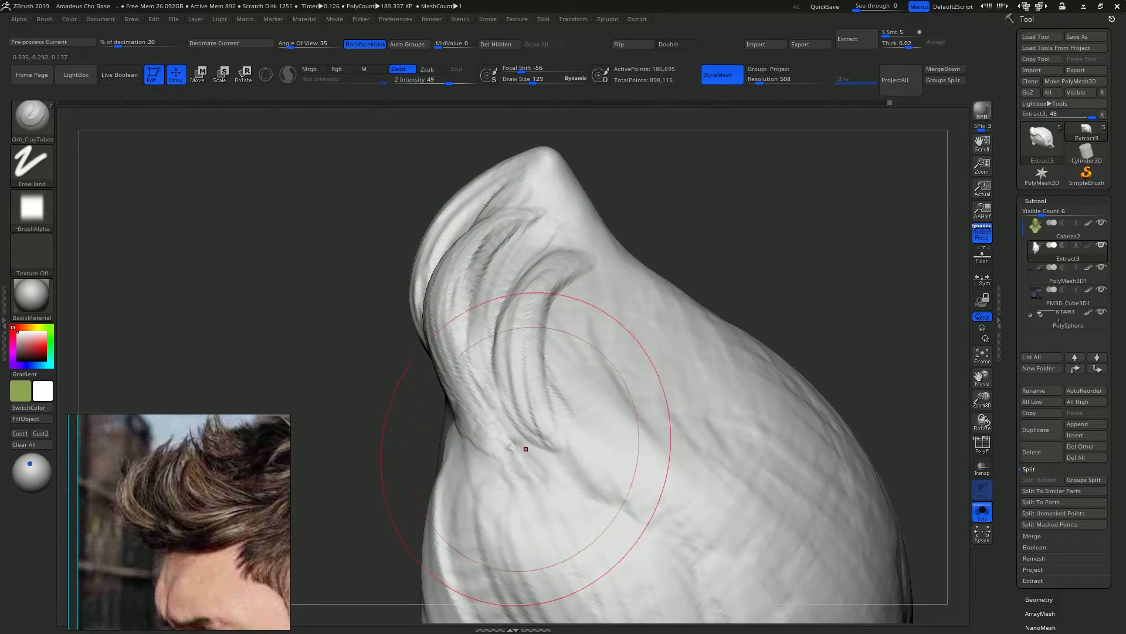
{"action": "left_click_drag", "start_coordinate": [451, 320], "coordinate": [517, 437]}
{"action": "left_click_drag", "start_coordinate": [464, 293], "coordinate": [535, 454]}
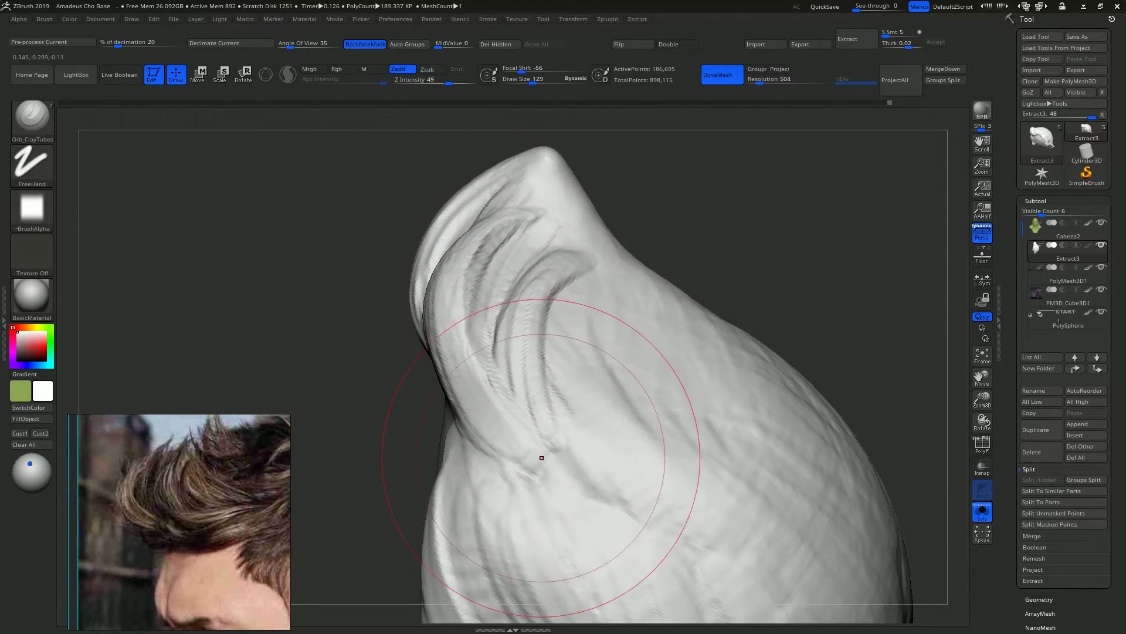
{"action": "left_click_drag", "start_coordinate": [466, 276], "coordinate": [505, 427]}
{"action": "left_click_drag", "start_coordinate": [452, 317], "coordinate": [504, 381]}
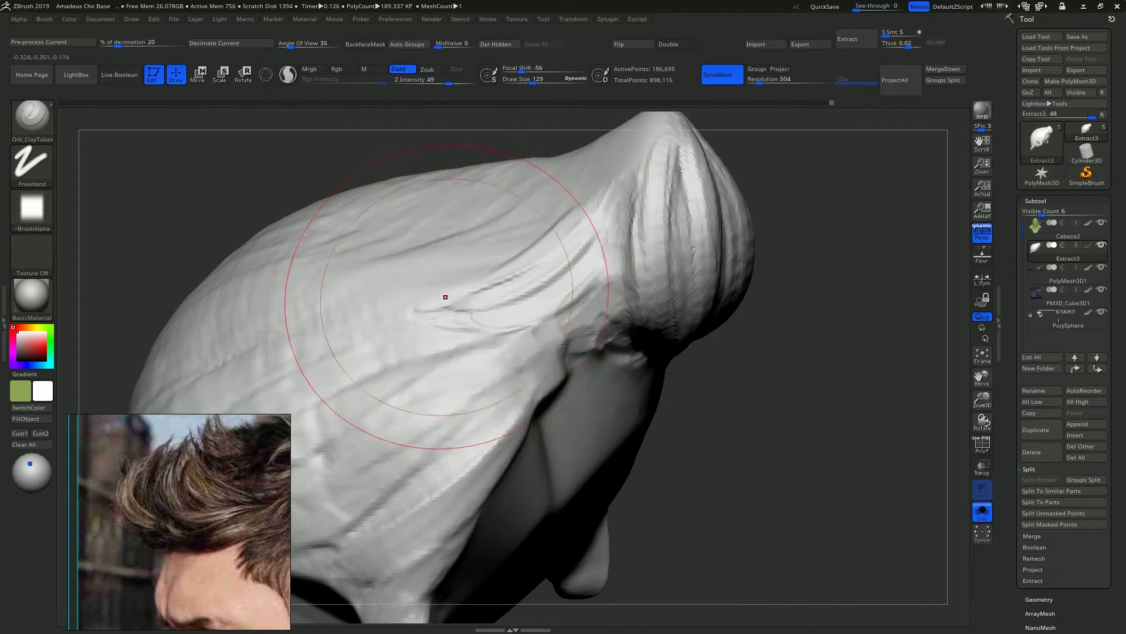
Add strands sweeping from both sides of the hair into the front tuft with Orb_ClayTubes.
{"action": "mouse_move", "coordinate": [446, 303]}
{"action": "left_mouse_down"}
{"action": "mouse_move", "coordinate": [581, 243]}
{"action": "mouse_move", "coordinate": [607, 185]}
{"action": "left_mouse_up"}
{"action": "mouse_move", "coordinate": [605, 252]}
{"action": "left_mouse_down"}
{"action": "mouse_move", "coordinate": [611, 179]}
{"action": "mouse_move", "coordinate": [598, 176]}
{"action": "left_mouse_up"}
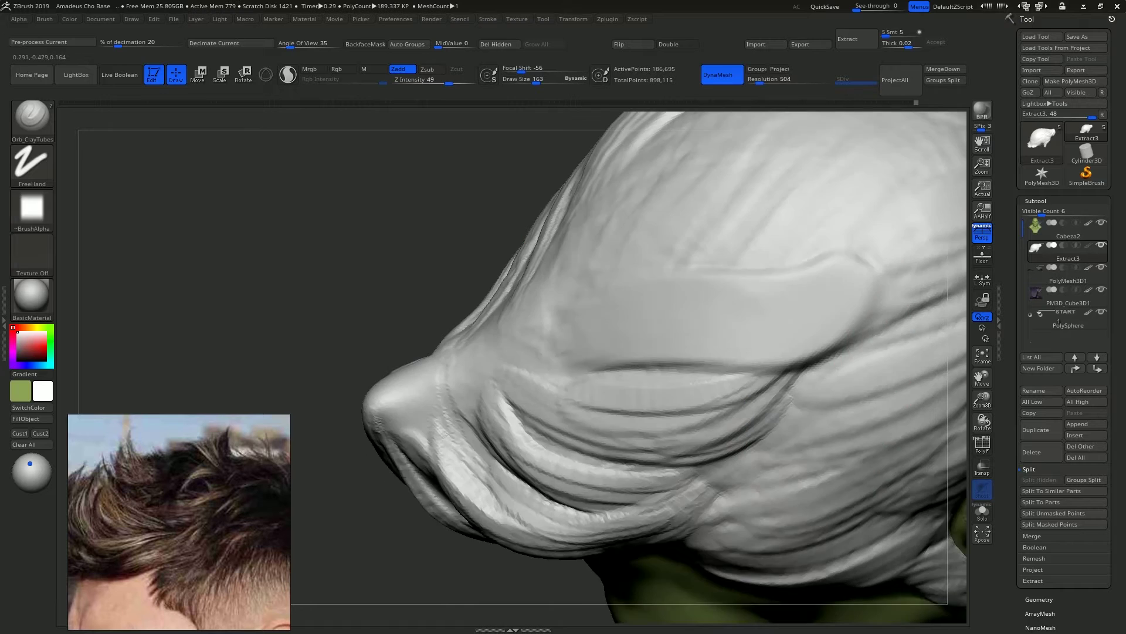
{"action": "mouse_move", "coordinate": [564, 352]}
{"action": "left_mouse_down"}
{"action": "mouse_move", "coordinate": [800, 299]}
{"action": "mouse_move", "coordinate": [633, 363]}
{"action": "left_mouse_up"}
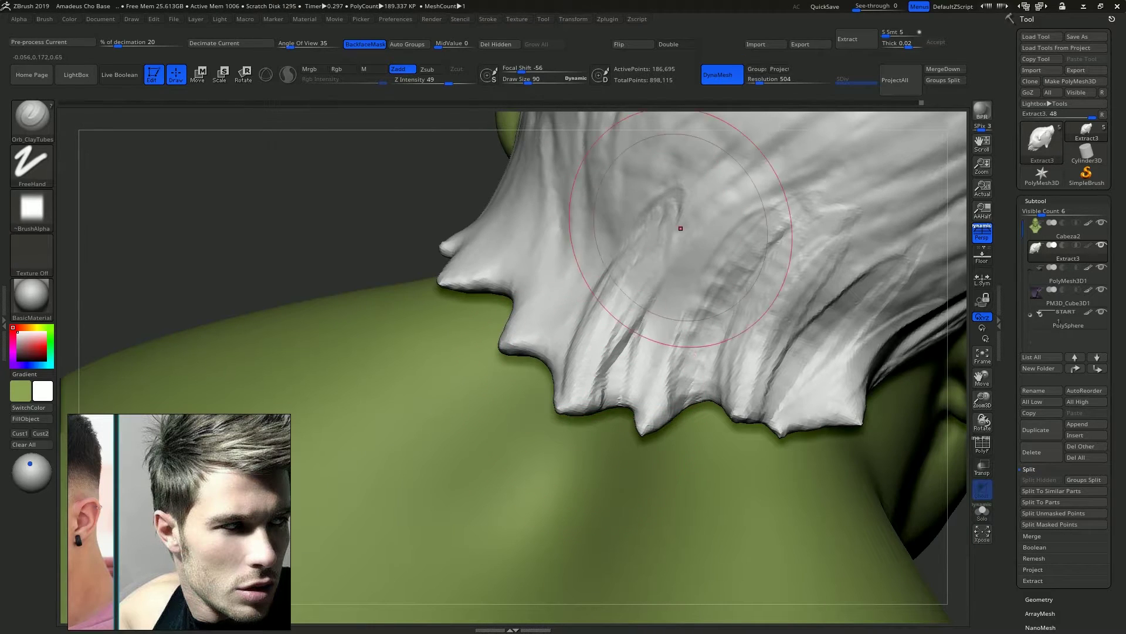
Sculpt hair strands at the nape, above the ear and on the opposite temple with Orb_ClayTubes at draw sizes 90 and 129.
{"action": "left_click_drag", "start_coordinate": [613, 371], "coordinate": [681, 238]}
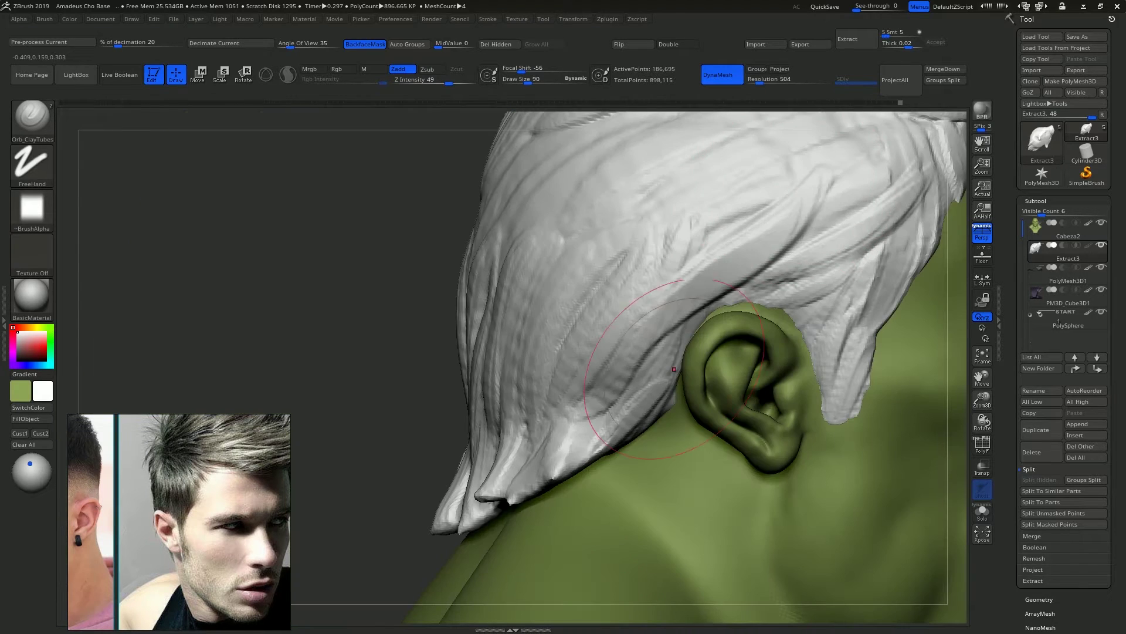
{"action": "left_click_drag", "start_coordinate": [770, 244], "coordinate": [668, 347]}
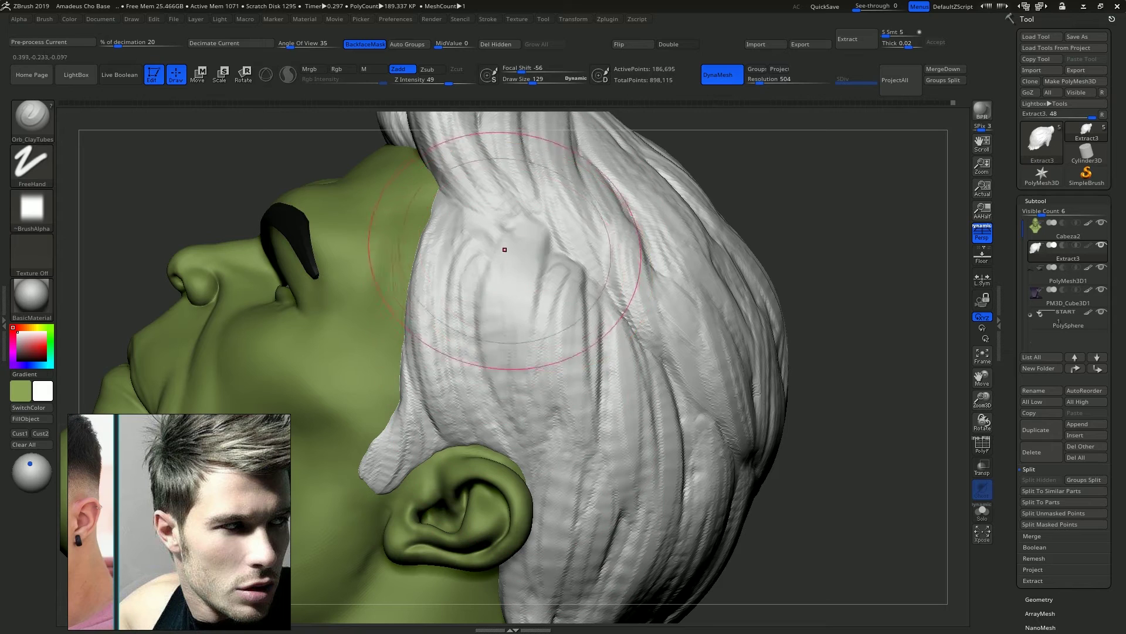
{"action": "mouse_move", "coordinate": [504, 250]}
{"action": "left_mouse_down"}
{"action": "mouse_move", "coordinate": [495, 244]}
{"action": "mouse_move", "coordinate": [522, 252]}
{"action": "left_mouse_up"}
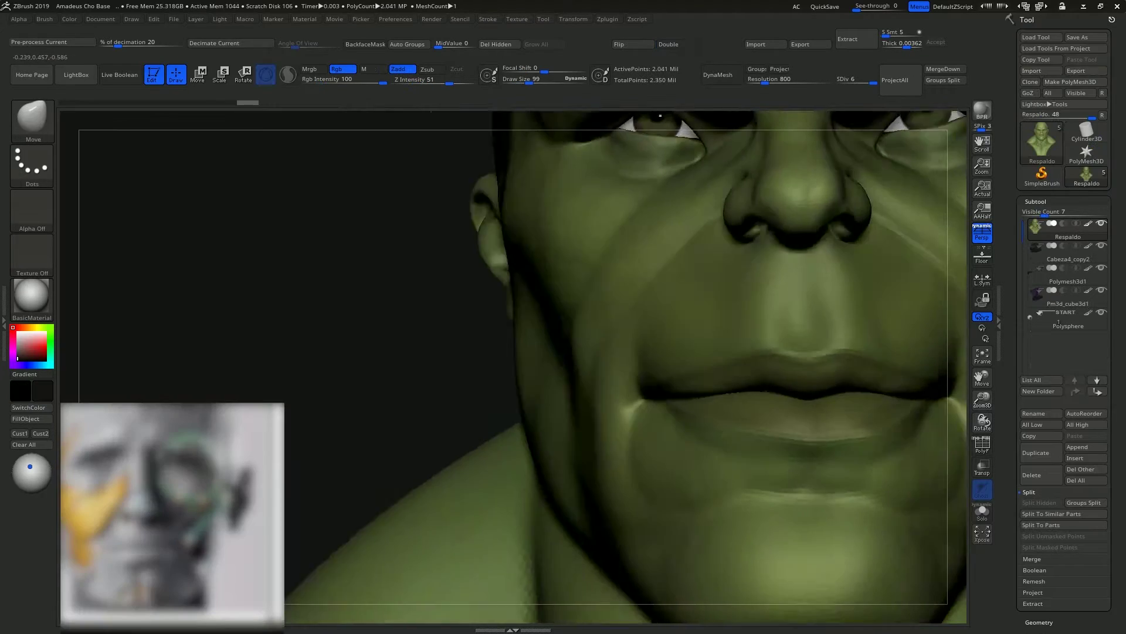
Adjust the corner of the mouth and the area beside the nostril with the Move brush, changing its draw size between areas.
{"action": "key", "text": "s"}
{"action": "left_click_drag", "start_coordinate": [633, 380], "coordinate": [628, 387]}
{"action": "left_click_drag", "start_coordinate": [625, 385], "coordinate": [623, 381]}
{"action": "key", "text": "s"}
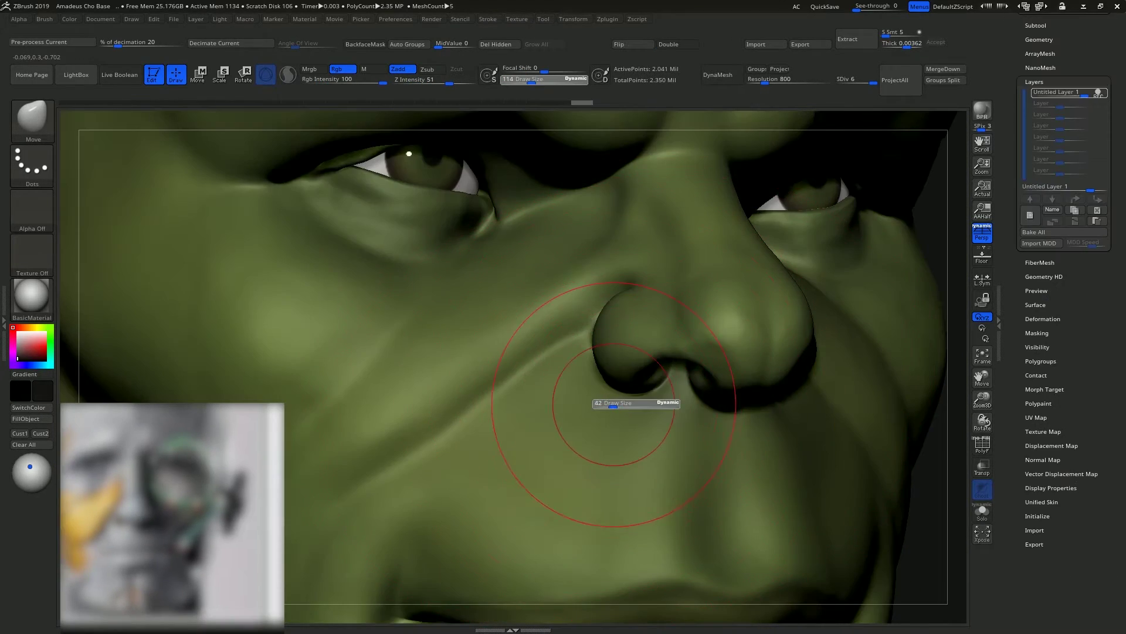
{"action": "left_click_drag", "start_coordinate": [617, 394], "coordinate": [617, 391]}
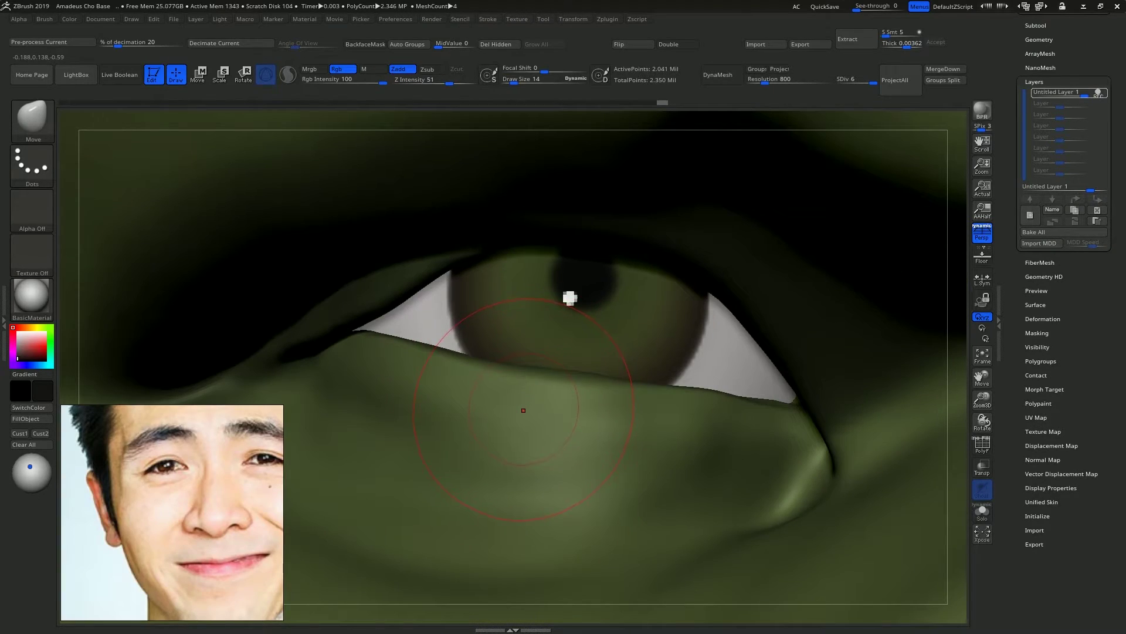
Reshape the lower eyelid and the outer corner of the eye with the Move brush at draw sizes 17 and 21.
{"action": "key", "text": "s"}
{"action": "left_click_drag", "start_coordinate": [525, 385], "coordinate": [527, 388]}
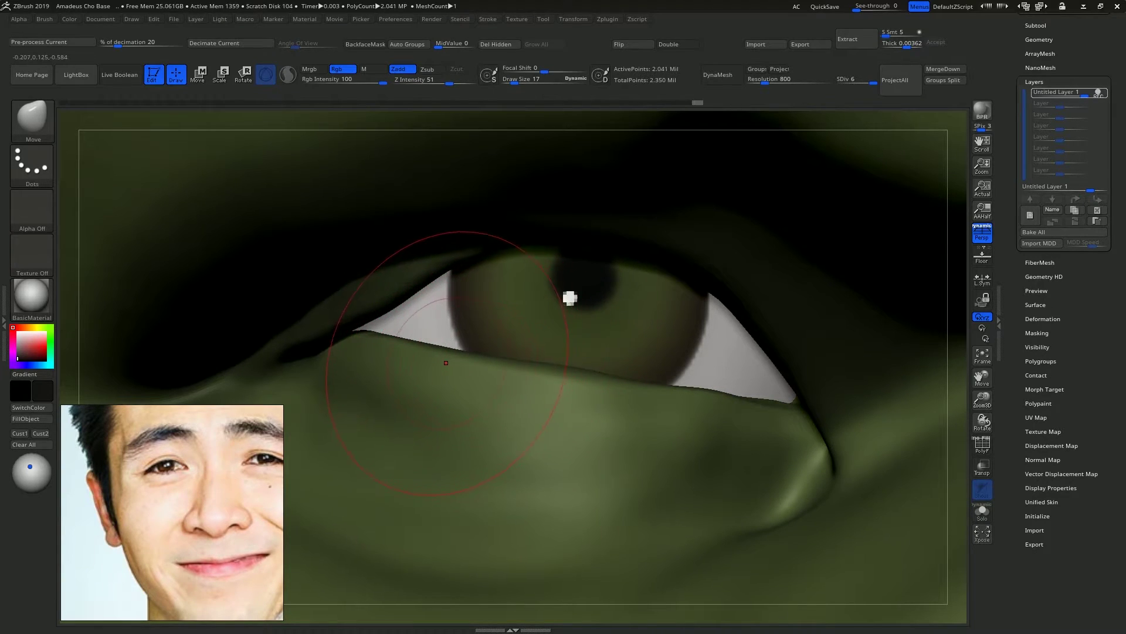
{"action": "key", "text": "s"}
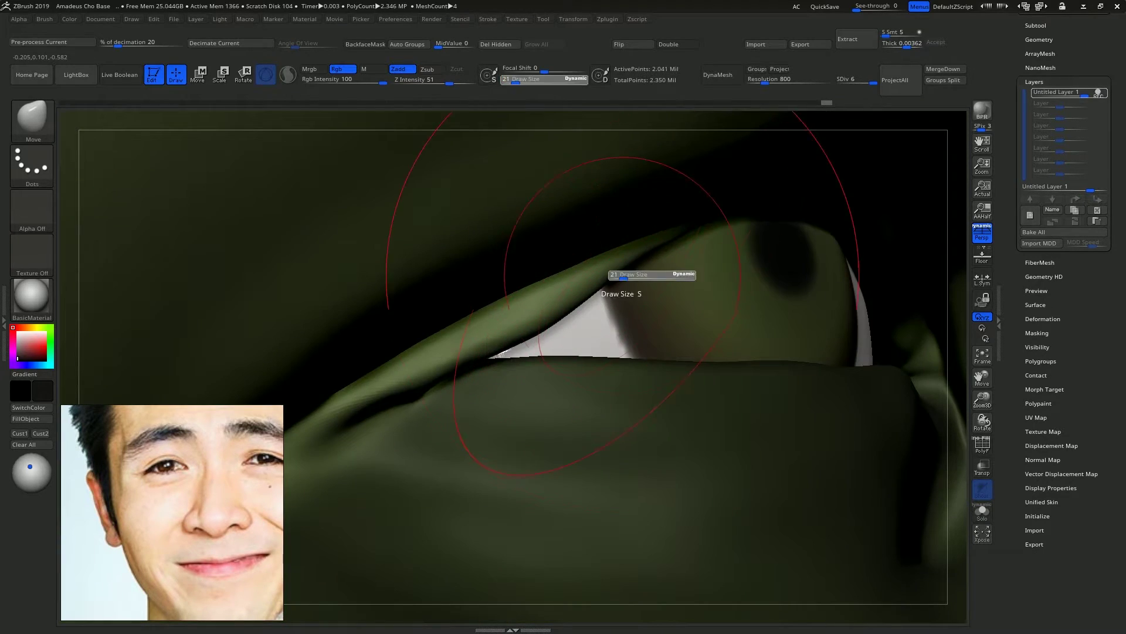
{"action": "left_click_drag", "start_coordinate": [622, 277], "coordinate": [613, 285]}
{"action": "key", "text": "s"}
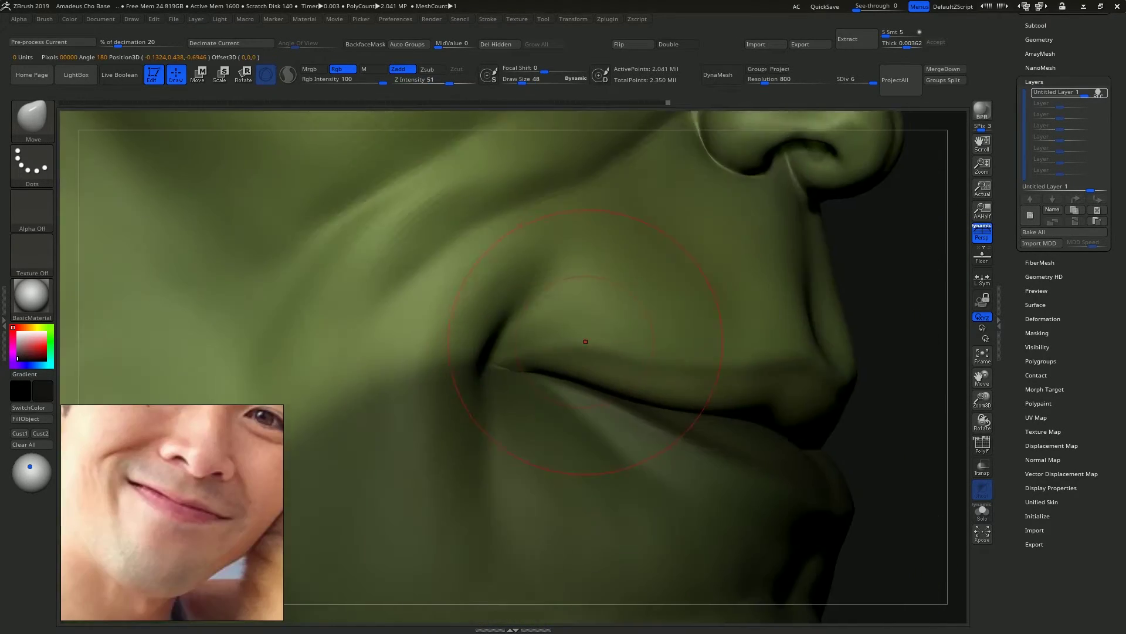
Shape the corner of the mouth and its surrounding folds with Move and FormSoft at intensity 2, reducing FormSoft's draw size to 19.
{"action": "key", "text": "s"}
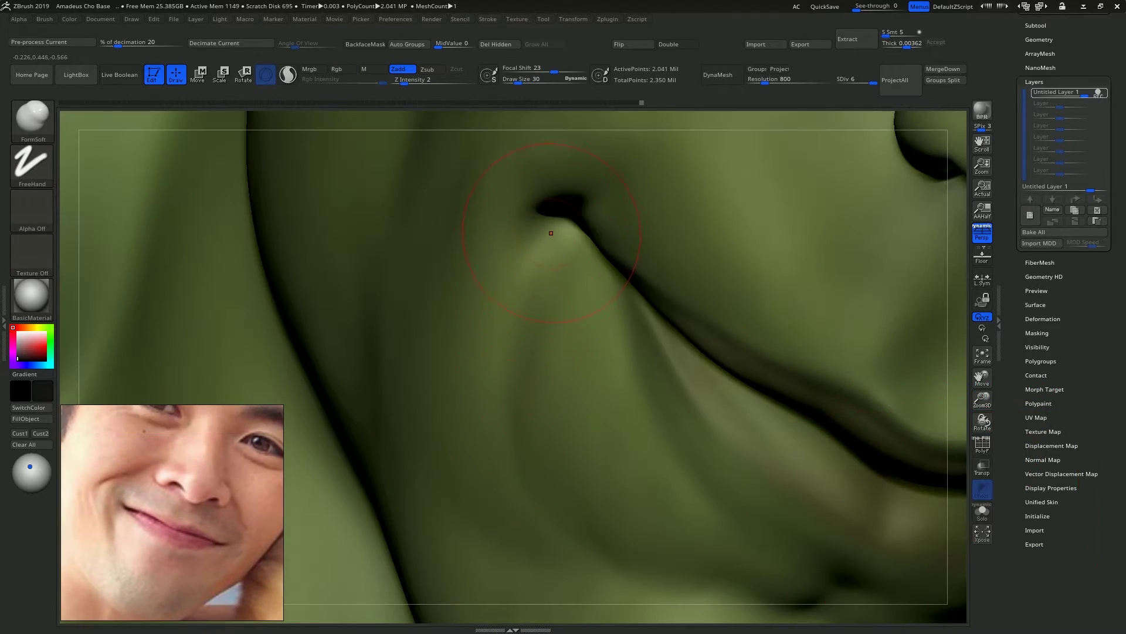
{"action": "right_click_drag", "start_coordinate": [537, 351], "coordinate": [524, 294]}
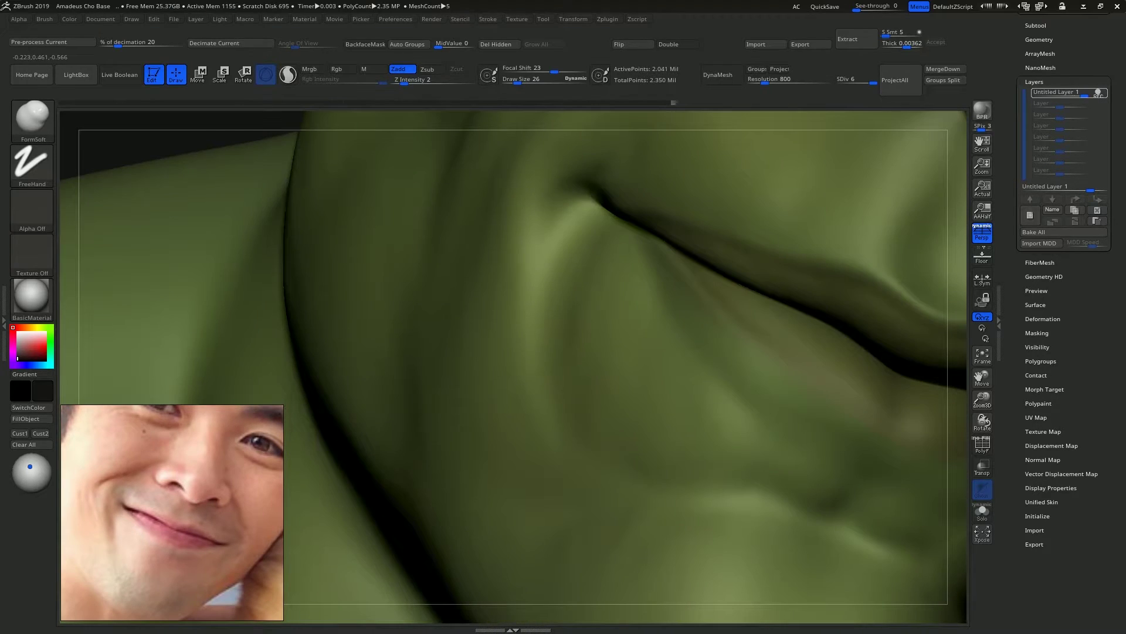
{"action": "key", "text": "s"}
{"action": "left_click_drag", "start_coordinate": [558, 335], "coordinate": [562, 335]}
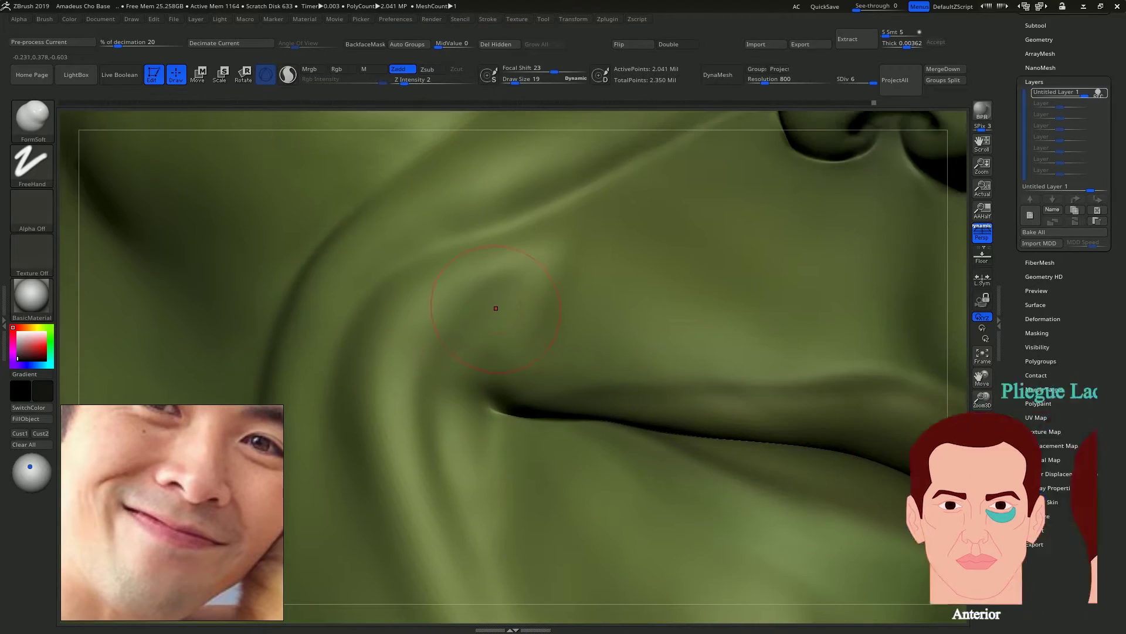
{"action": "mouse_move", "coordinate": [405, 549]}
{"action": "left_mouse_down", "text": "ctrl"}
{"action": "mouse_move", "coordinate": [413, 413]}
{"action": "mouse_move", "coordinate": [672, 255]}
{"action": "mouse_move", "coordinate": [742, 490]}
{"action": "mouse_move", "coordinate": [405, 619]}
{"action": "left_mouse_up", "text": "ctrl"}
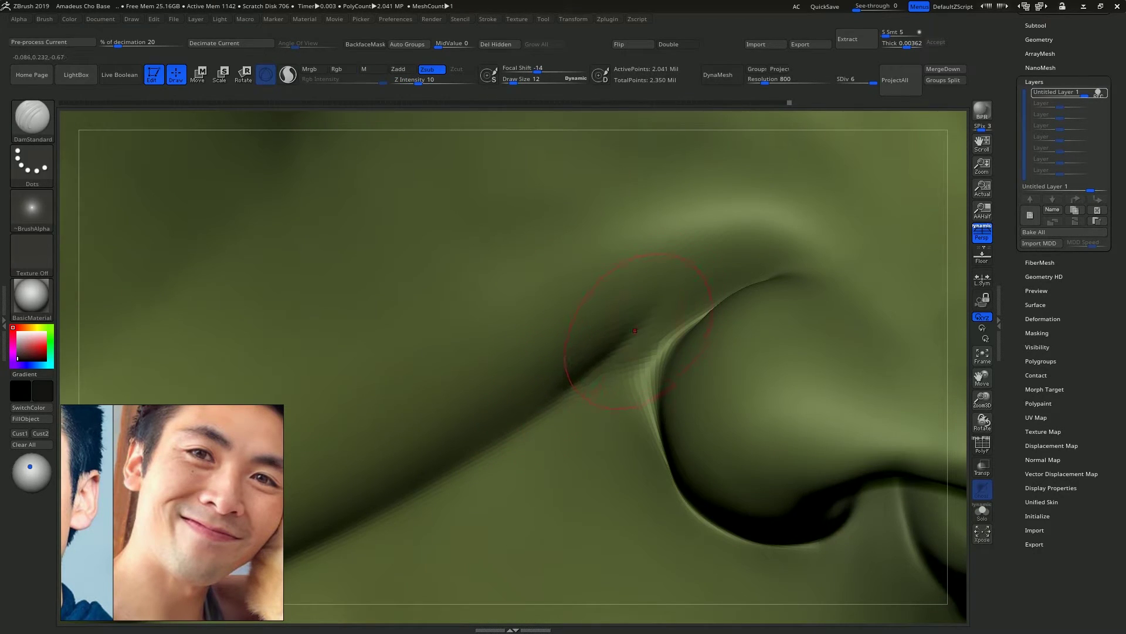
Carve the nasolabial fold beside the nostril with DamStandard at intensity 10, and refine and smooth the chin area with FormSoft at intensity 2.
{"action": "key", "text": "s"}
{"action": "left_click_drag", "start_coordinate": [635, 332], "coordinate": [634, 332]}
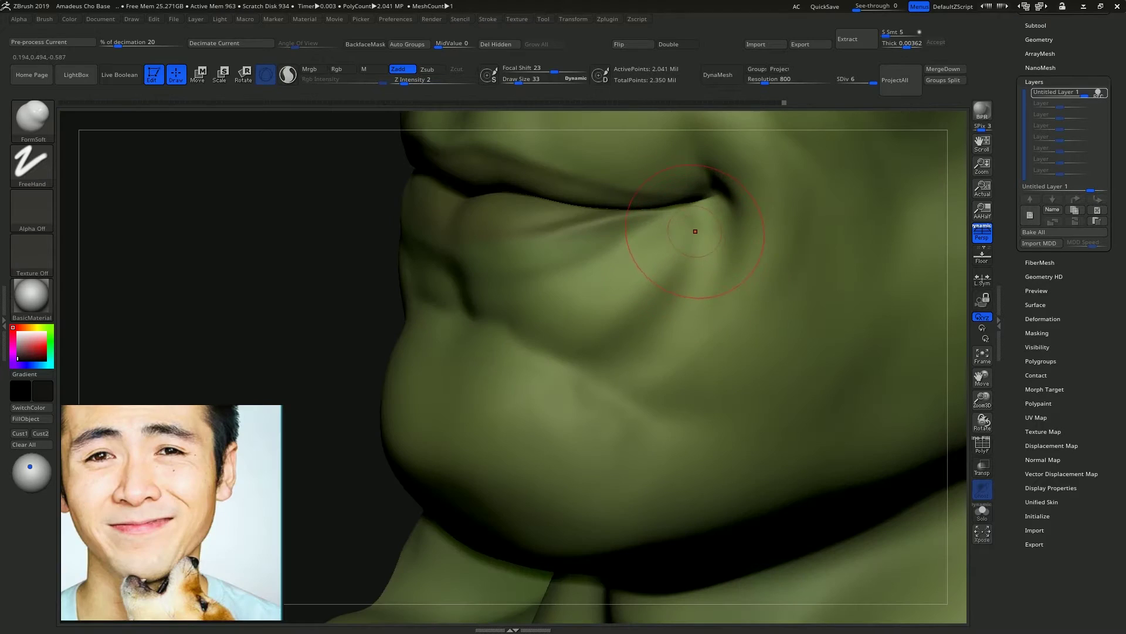
{"action": "left_click_drag", "start_coordinate": [522, 358], "coordinate": [577, 389]}
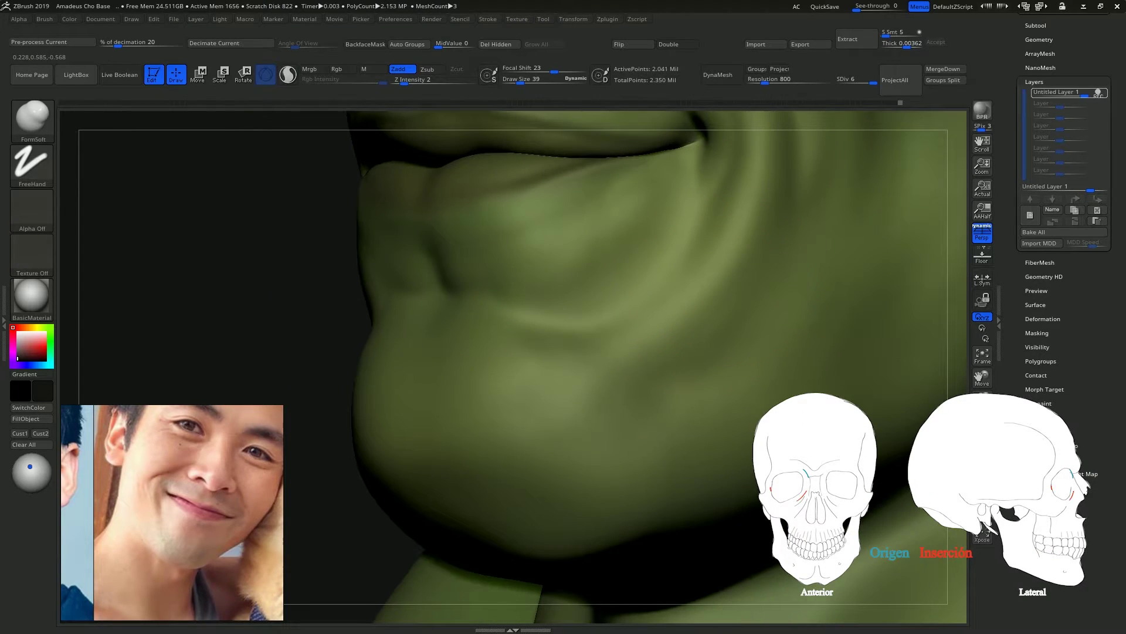
{"action": "left_click_drag", "start_coordinate": [657, 417], "coordinate": [674, 333], "text": "shift"}
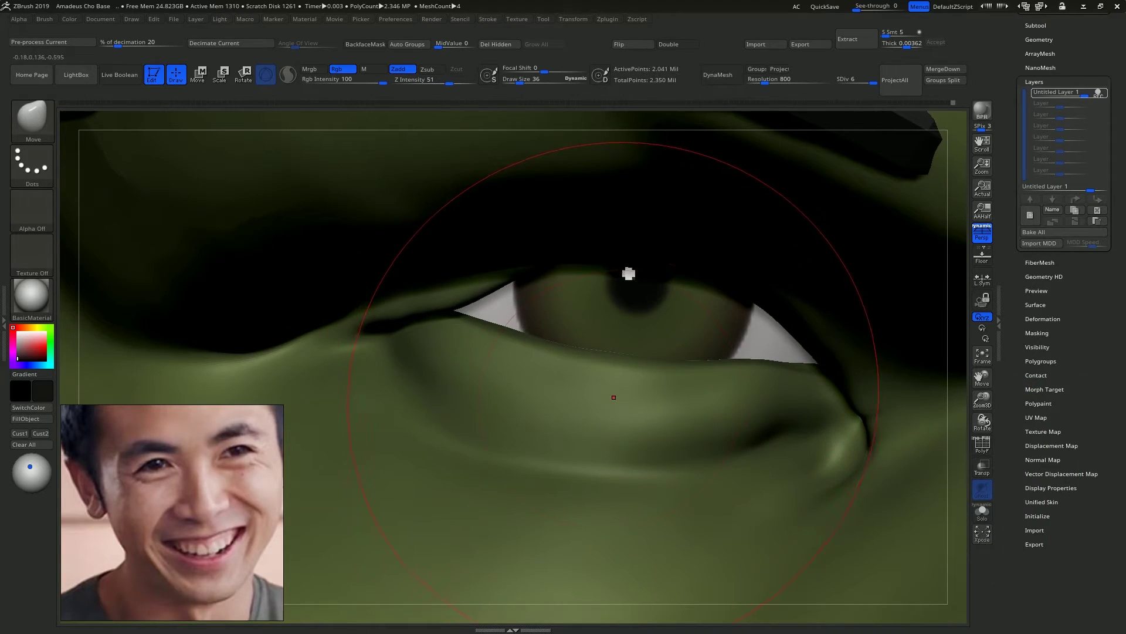
Refine the lower eyelid and the bag beneath the eye with Move, FormSoft and a lasso mask.
{"action": "key", "text": "s"}
{"action": "left_click_drag", "start_coordinate": [629, 375], "coordinate": [666, 376]}
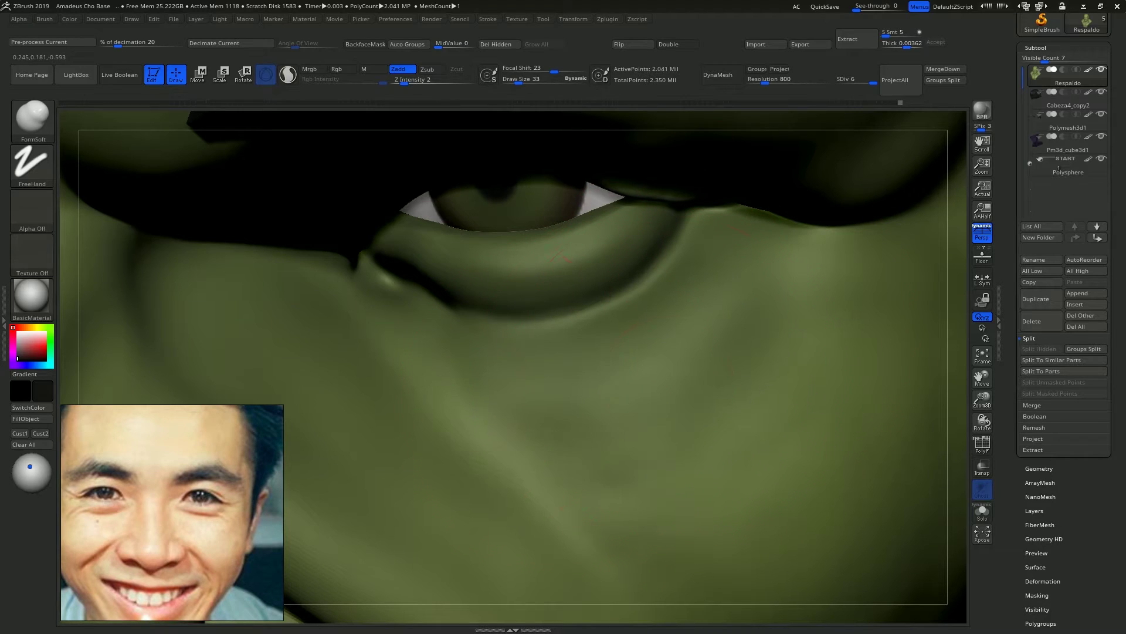
{"action": "key", "text": "s"}
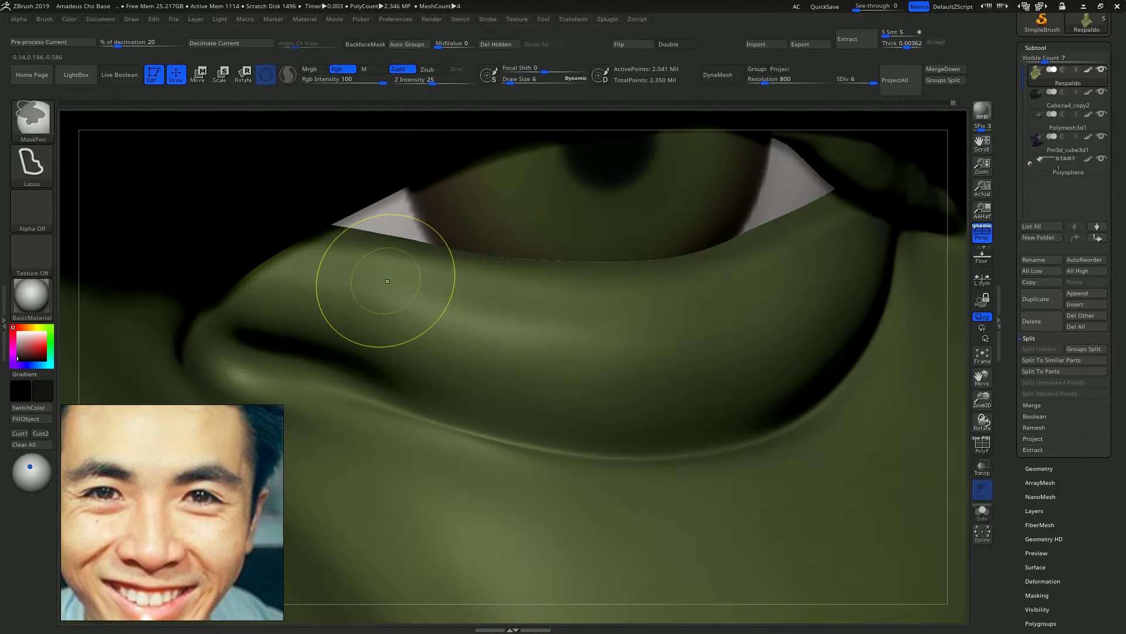
{"action": "key", "text": "ctrl"}
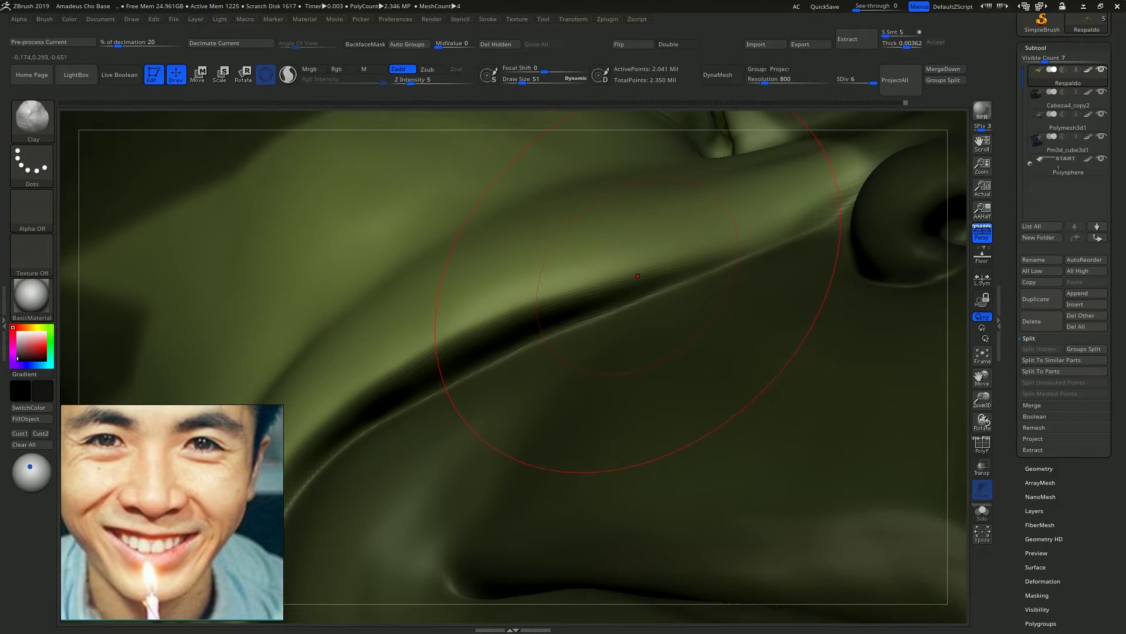
Build up the cheek side of the nasolabial fold near the nostril with the Clay brush at intensity 5.
{"action": "key", "text": "s"}
{"action": "left_click_drag", "start_coordinate": [638, 276], "coordinate": [630, 276]}
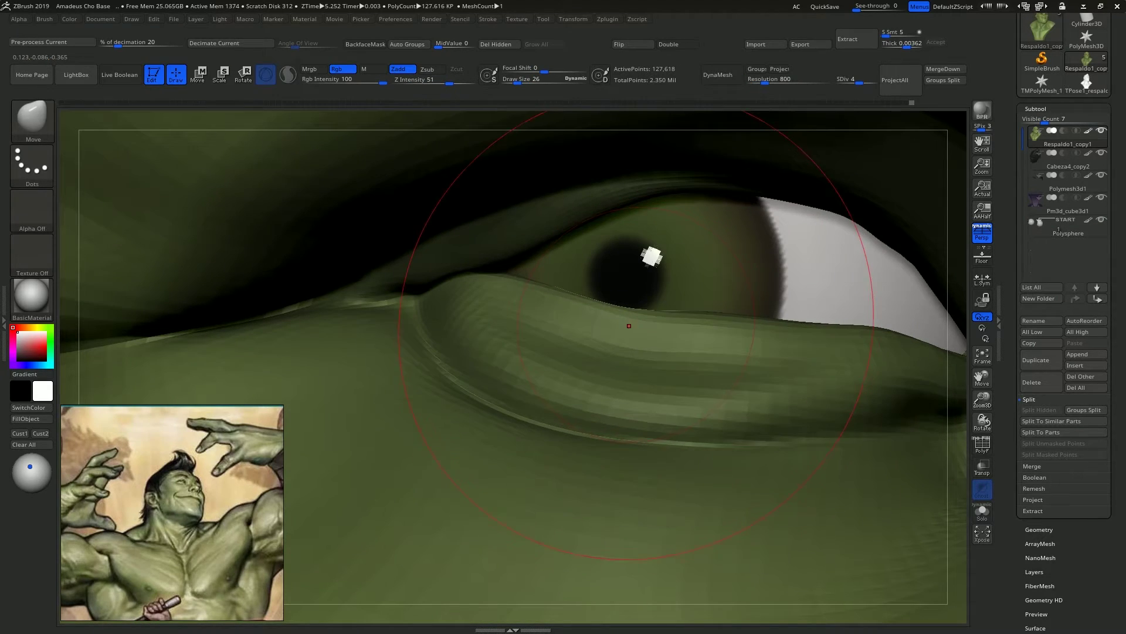
Reshape the lower eyelid with the Move brush at intensity 51, and adjust FormSoft's draw size for the shoulder area.
{"action": "left_click_drag", "start_coordinate": [629, 326], "coordinate": [644, 327]}
{"action": "right_click_drag", "start_coordinate": [643, 328], "coordinate": [701, 330]}
{"action": "left_click_drag", "start_coordinate": [701, 330], "coordinate": [687, 344]}
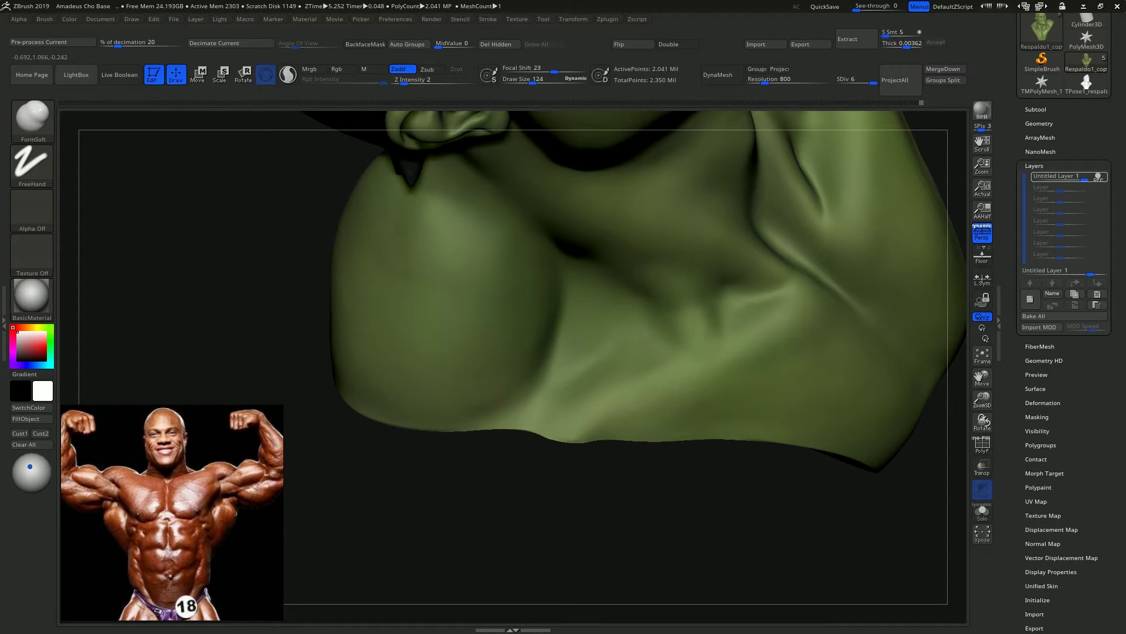
{"action": "key", "text": "s"}
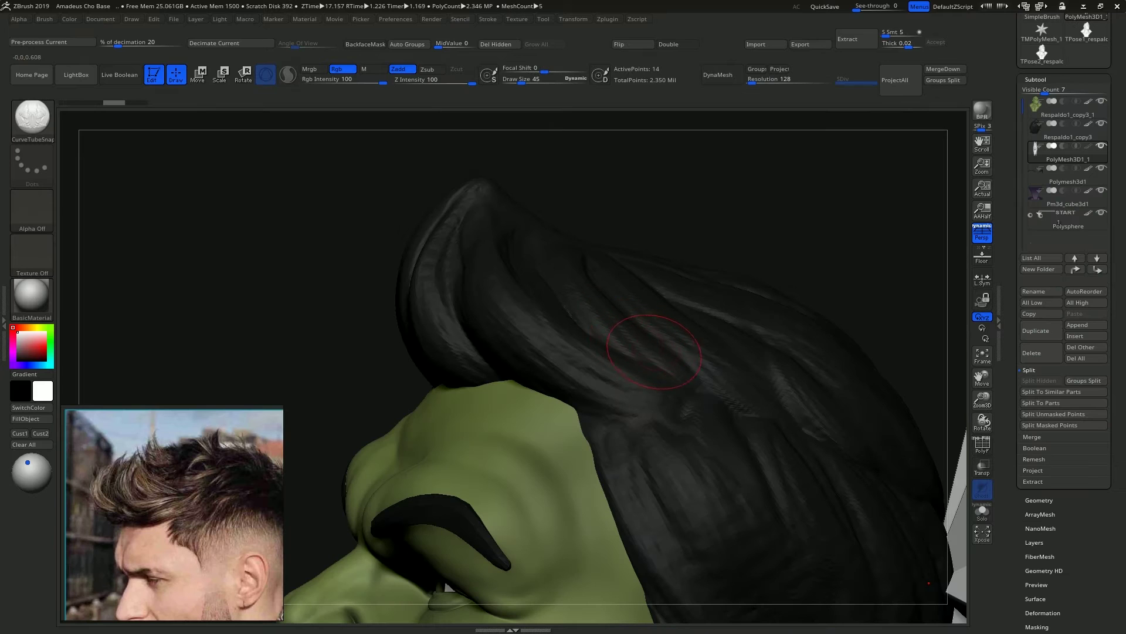
Add pointed tube locks on top of the hair with CurveTubeSnap, and shape their tips with SnakeHook at intensity 100.
{"action": "left_click_drag", "start_coordinate": [555, 221], "coordinate": [555, 214]}
{"action": "left_click_drag", "start_coordinate": [623, 225], "coordinate": [487, 226]}
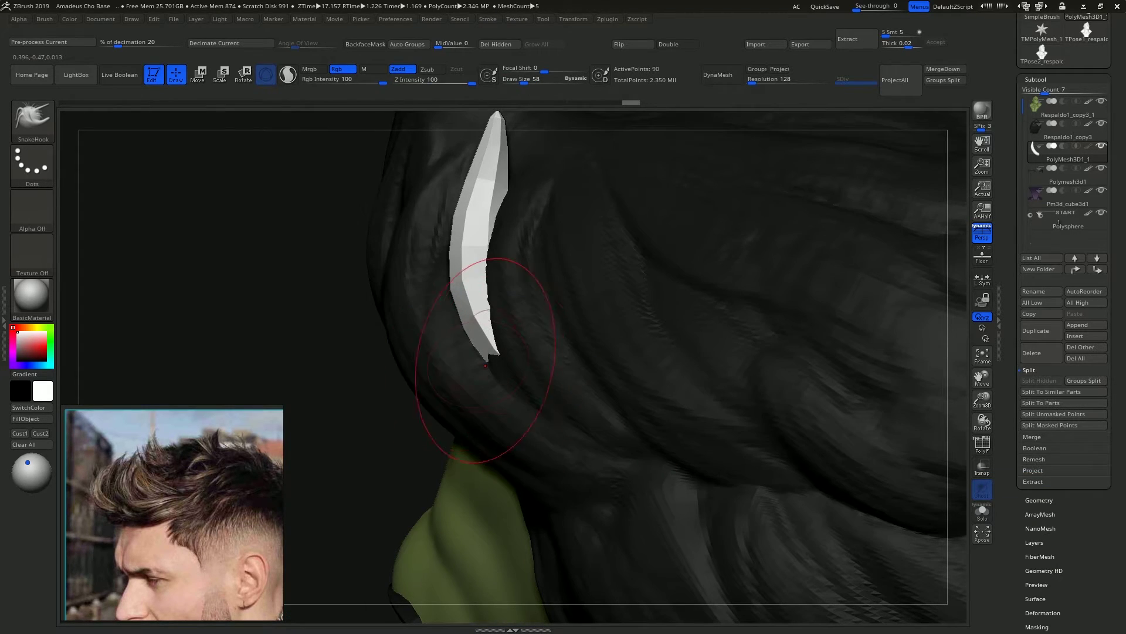
{"action": "key", "text": "s"}
{"action": "left_click_drag", "start_coordinate": [516, 360], "coordinate": [528, 360]}
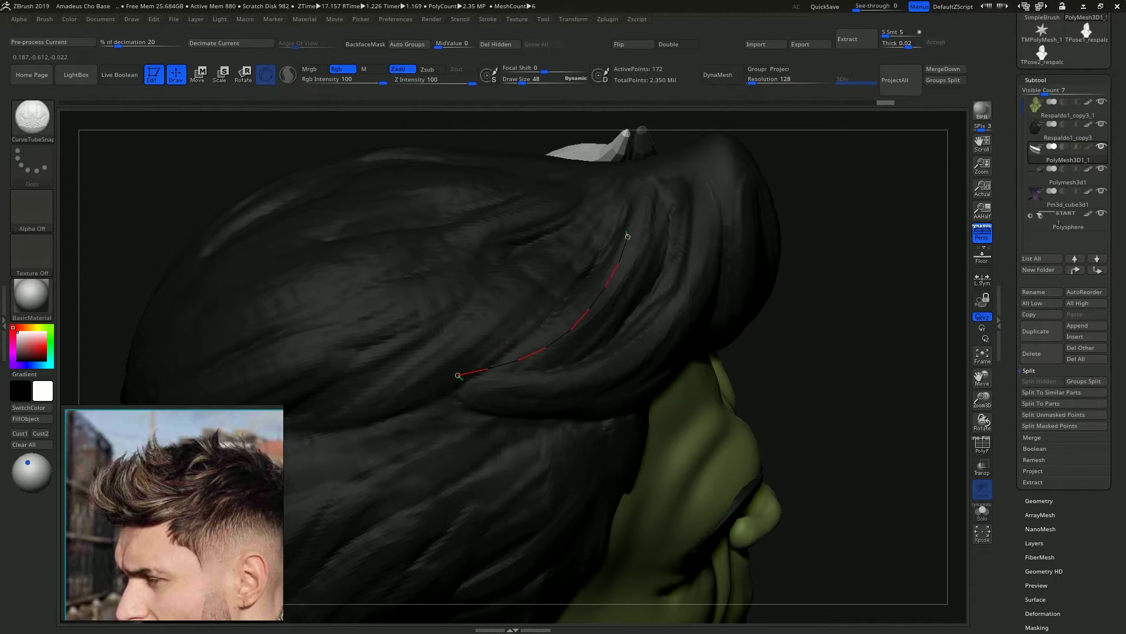
{"action": "left_click", "coordinate": [617, 240]}
{"action": "mouse_move", "coordinate": [594, 492]}
{"action": "left_mouse_down"}
{"action": "mouse_move", "coordinate": [549, 446]}
{"action": "mouse_move", "coordinate": [526, 338]}
{"action": "left_mouse_up"}
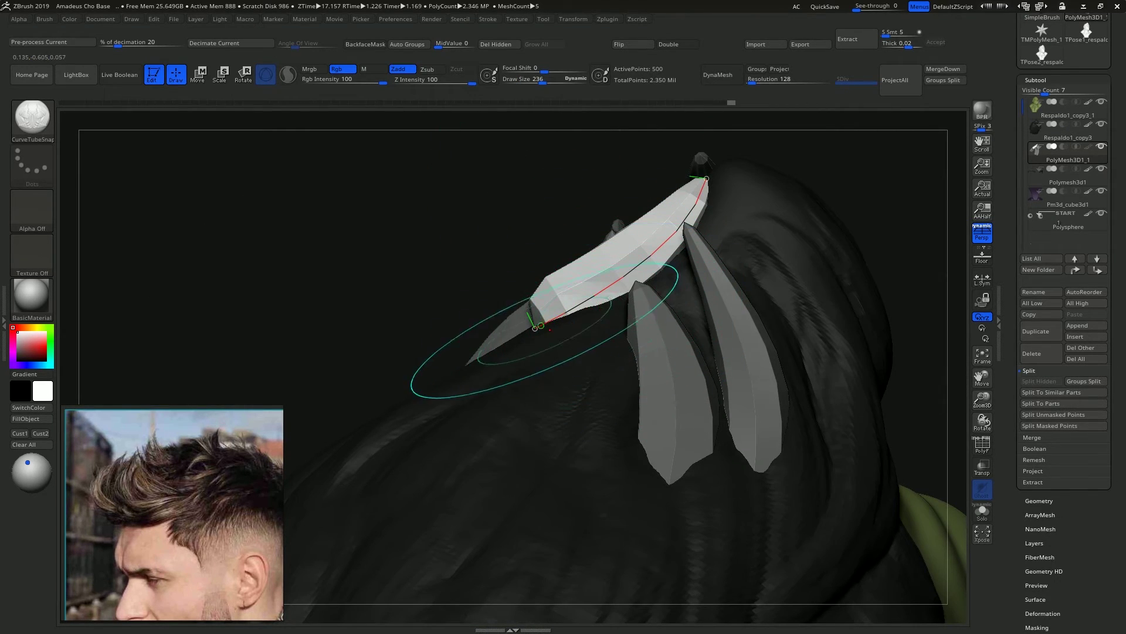
{"action": "mouse_move", "coordinate": [535, 327]}
{"action": "left_mouse_down"}
{"action": "mouse_move", "coordinate": [559, 372]}
{"action": "mouse_move", "coordinate": [541, 390]}
{"action": "left_mouse_up"}
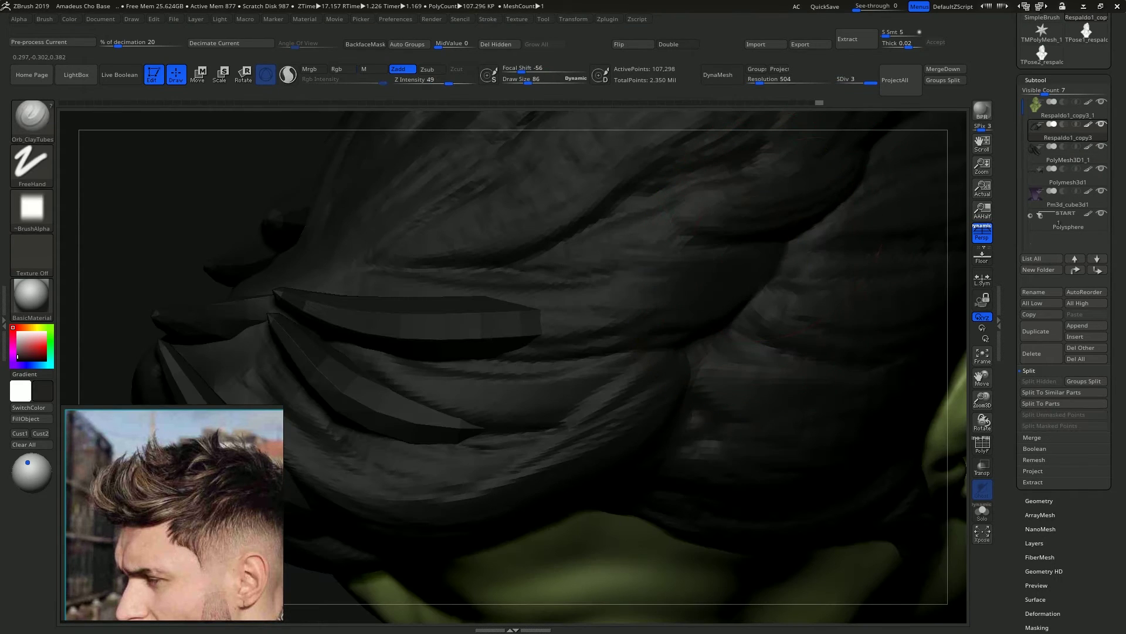
Build up layered hair locks on the fringe, side and back with Orb_ClayTubes up to intensity 86, pulling out tips with SnakeHook.
{"action": "left_click_drag", "start_coordinate": [587, 252], "coordinate": [429, 258]}
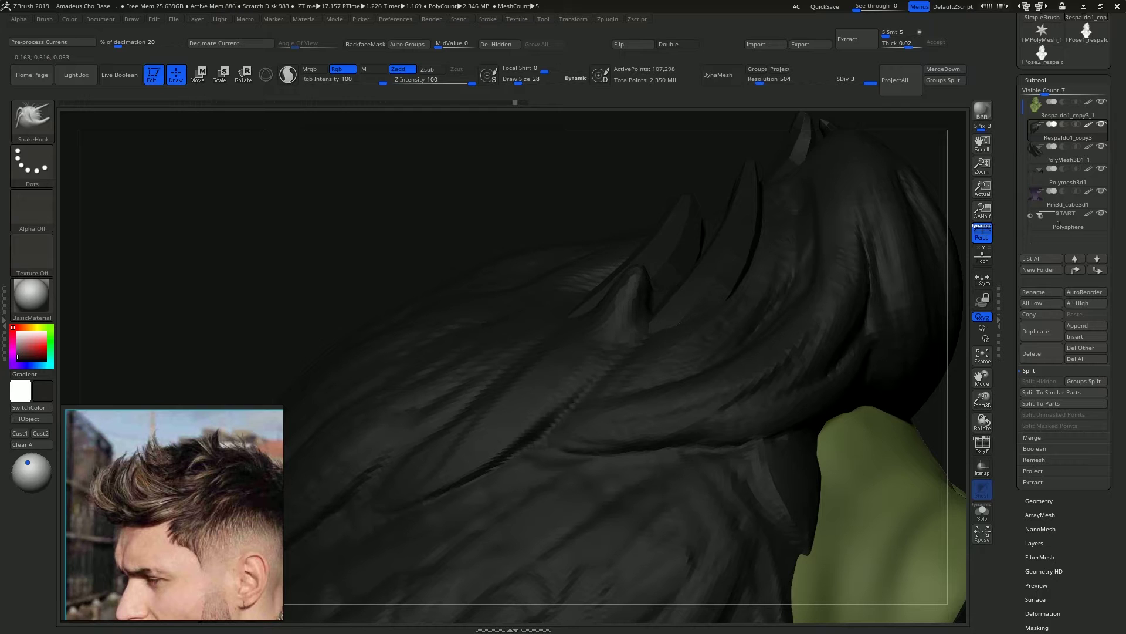
{"action": "mouse_move", "coordinate": [603, 301]}
{"action": "right_mouse_down"}
{"action": "mouse_move", "coordinate": [566, 339]}
{"action": "mouse_move", "coordinate": [588, 319]}
{"action": "right_mouse_up"}
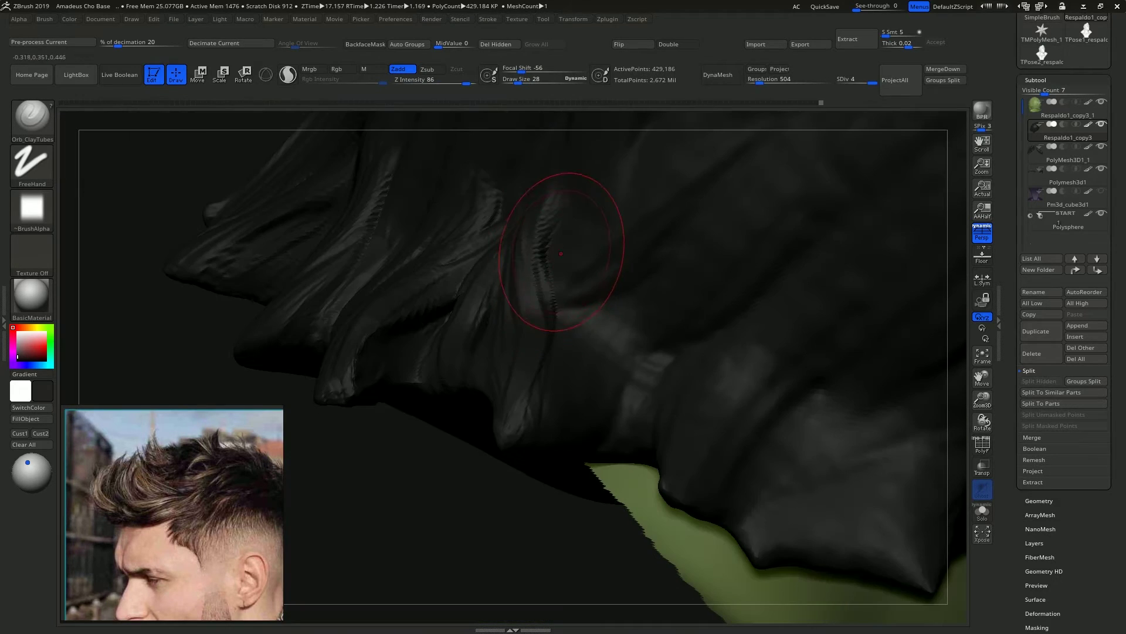
{"action": "left_click_drag", "start_coordinate": [553, 235], "coordinate": [567, 319]}
{"action": "left_click_drag", "start_coordinate": [569, 211], "coordinate": [584, 317]}
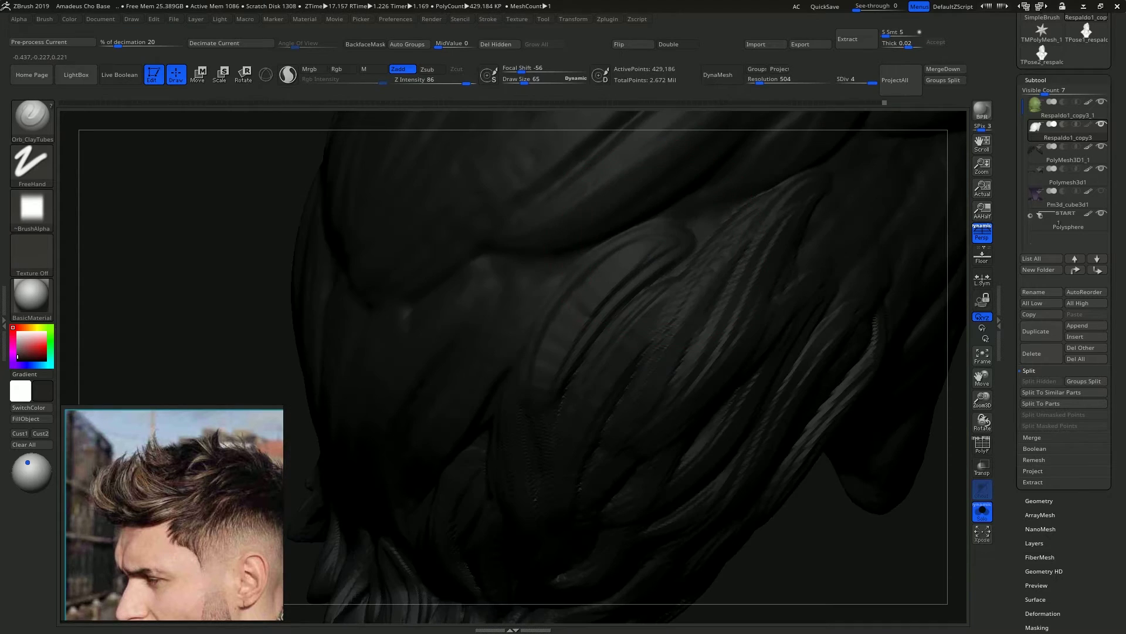
{"action": "mouse_move", "coordinate": [566, 352]}
{"action": "left_mouse_down"}
{"action": "mouse_move", "coordinate": [675, 247]}
{"action": "mouse_move", "coordinate": [645, 243]}
{"action": "left_mouse_up"}
{"action": "left_click_drag", "start_coordinate": [586, 329], "coordinate": [657, 242]}
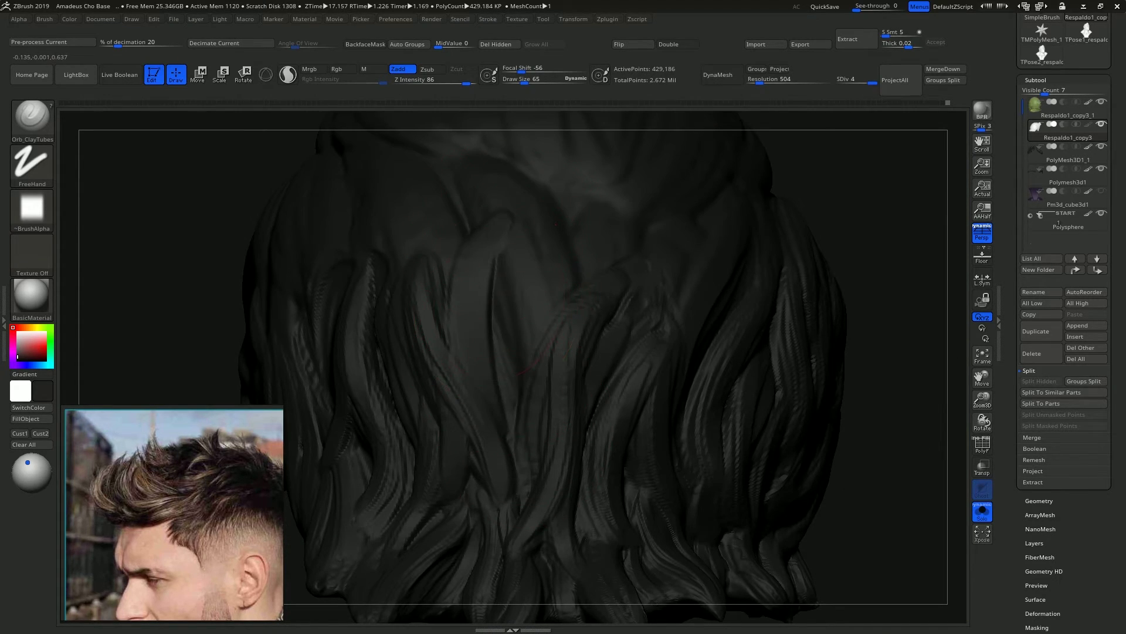
{"action": "left_click_drag", "start_coordinate": [469, 255], "coordinate": [514, 437]}
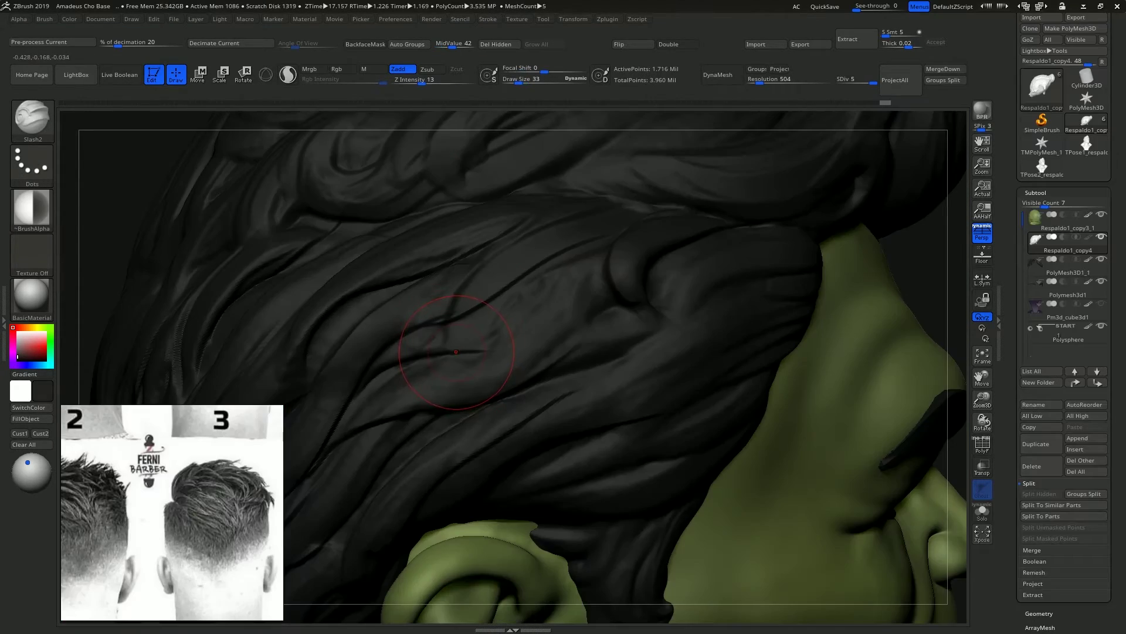
Carve flowing strand divisions above the ear and across the front hair with Slash2 at intensities 13 and 7.
{"action": "mouse_move", "coordinate": [456, 351]}
{"action": "left_mouse_down"}
{"action": "mouse_move", "coordinate": [505, 346]}
{"action": "mouse_move", "coordinate": [600, 294]}
{"action": "left_mouse_up"}
{"action": "right_click_drag", "start_coordinate": [602, 337], "coordinate": [544, 357]}
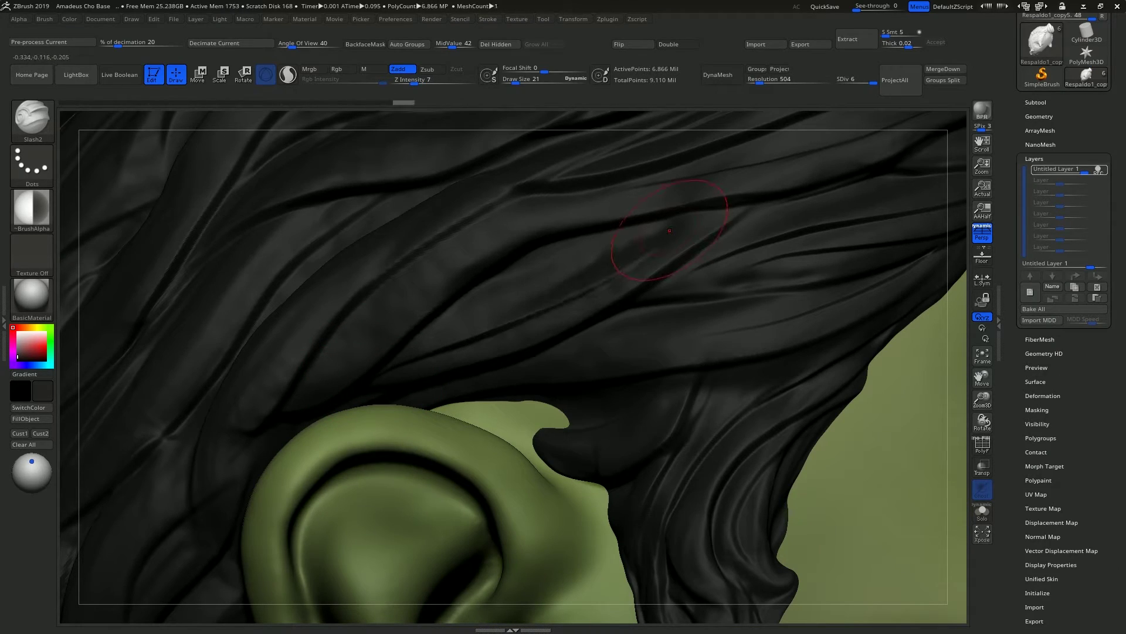
{"action": "key", "text": "s"}
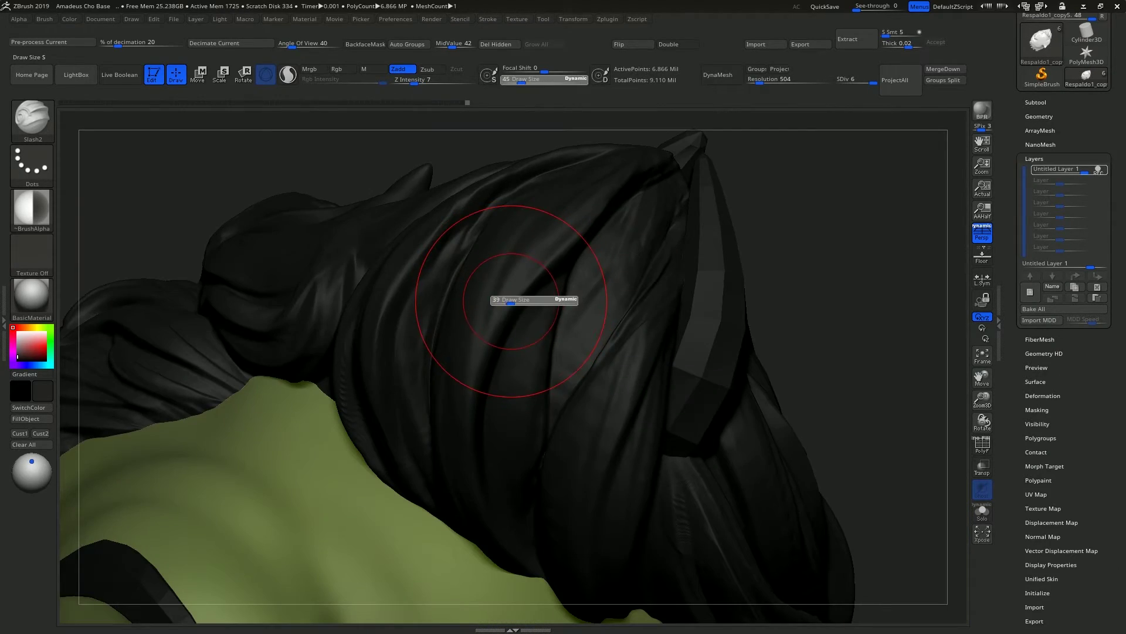
{"action": "left_click_drag", "start_coordinate": [528, 296], "coordinate": [551, 297]}
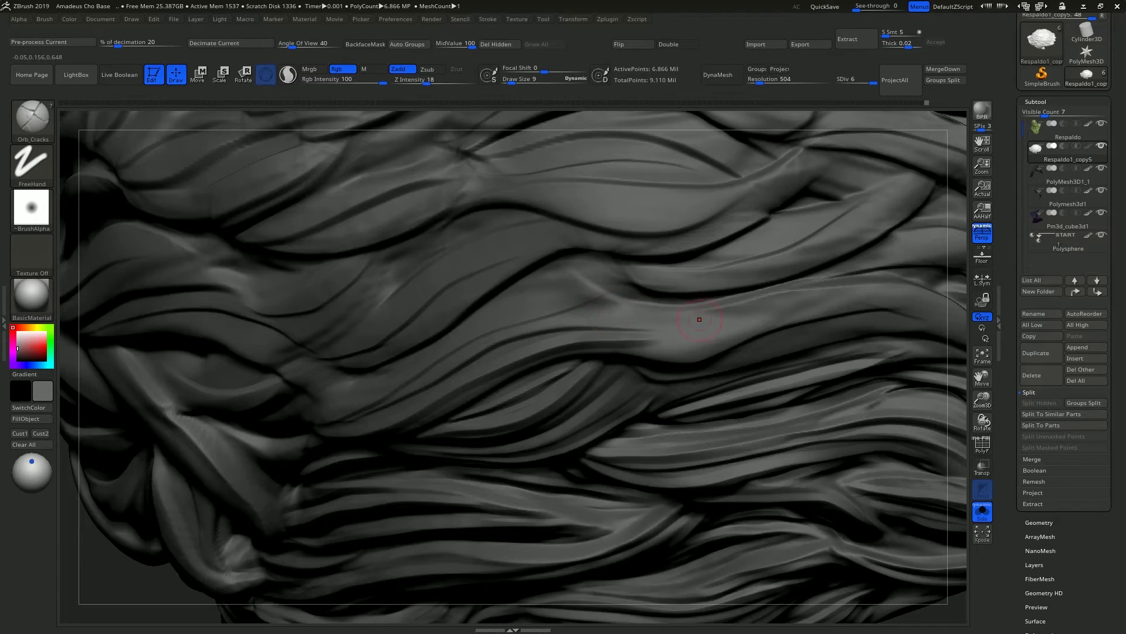
Engrave fine strand grooves along the long locks at the back of the hair with Orb_Cracks at intensity 18.
{"action": "right_click_drag", "start_coordinate": [700, 319], "coordinate": [561, 290], "text": "alt"}
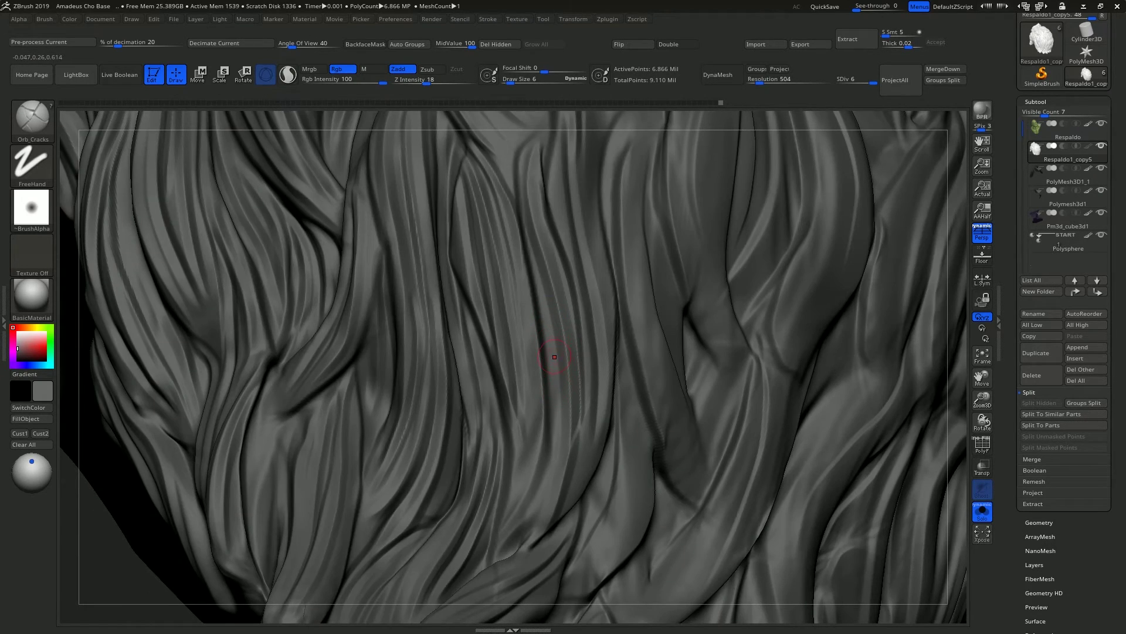
{"action": "right_click_drag", "start_coordinate": [554, 357], "coordinate": [524, 274]}
{"action": "mouse_move", "coordinate": [512, 207]}
{"action": "left_mouse_down"}
{"action": "mouse_move", "coordinate": [532, 353]}
{"action": "mouse_move", "coordinate": [500, 480]}
{"action": "left_mouse_up"}
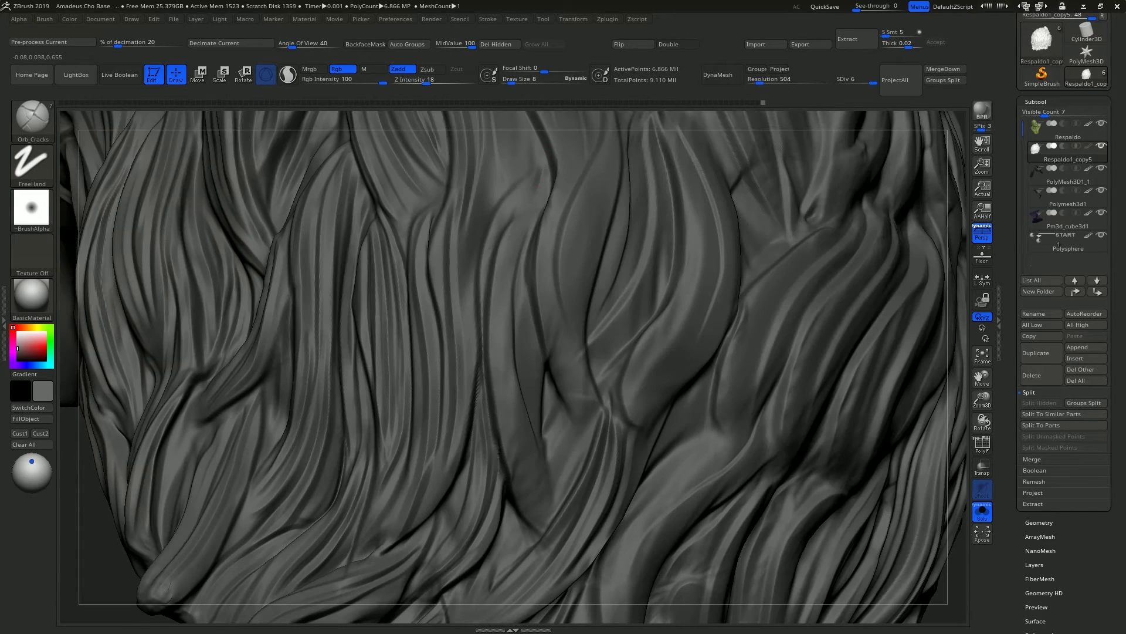
{"action": "left_click_drag", "start_coordinate": [528, 184], "coordinate": [499, 334]}
{"action": "left_click_drag", "start_coordinate": [502, 449], "coordinate": [517, 314]}
{"action": "left_click_drag", "start_coordinate": [518, 269], "coordinate": [508, 486]}
{"action": "left_click_drag", "start_coordinate": [508, 486], "coordinate": [522, 511]}
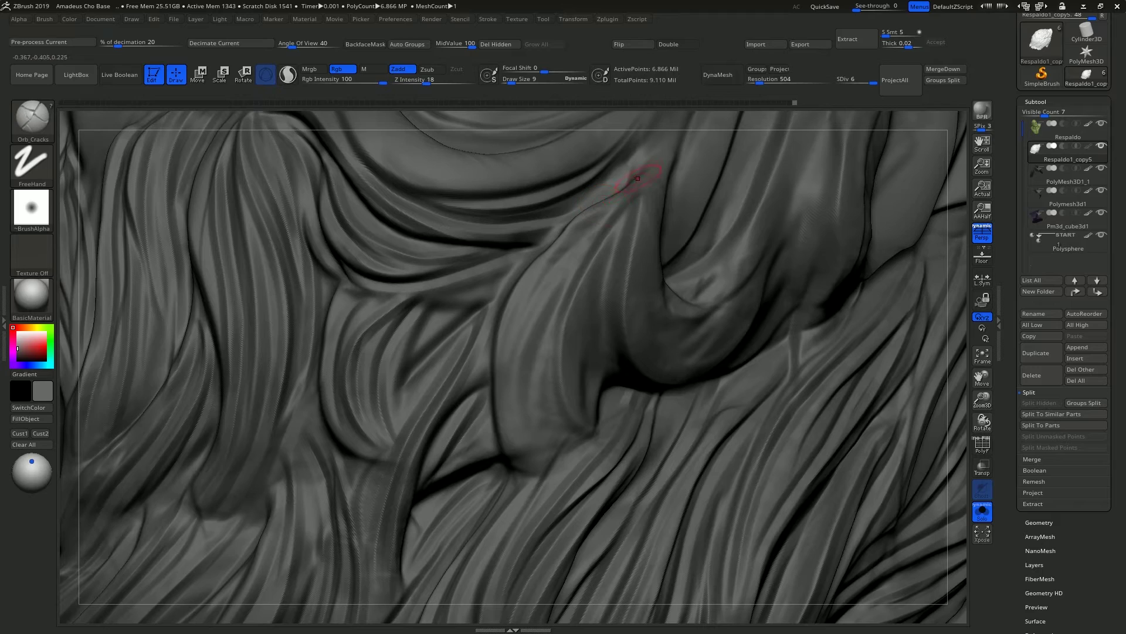
Detail the curled locks on the side of the hair with Orb_Cracks at intensity 18 and draw size 9.
{"action": "mouse_move", "coordinate": [638, 178]}
{"action": "left_mouse_down"}
{"action": "mouse_move", "coordinate": [527, 410]}
{"action": "mouse_move", "coordinate": [532, 447]}
{"action": "left_mouse_up"}
{"action": "left_click_drag", "start_coordinate": [567, 236], "coordinate": [507, 419]}
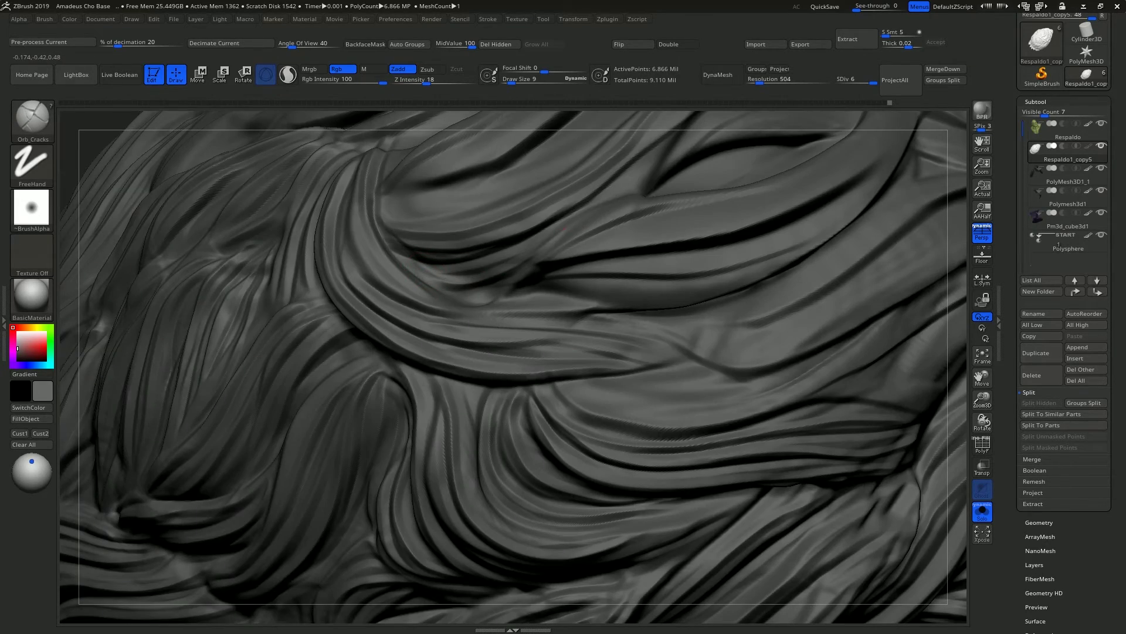
{"action": "right_click_drag", "start_coordinate": [469, 353], "coordinate": [657, 369]}
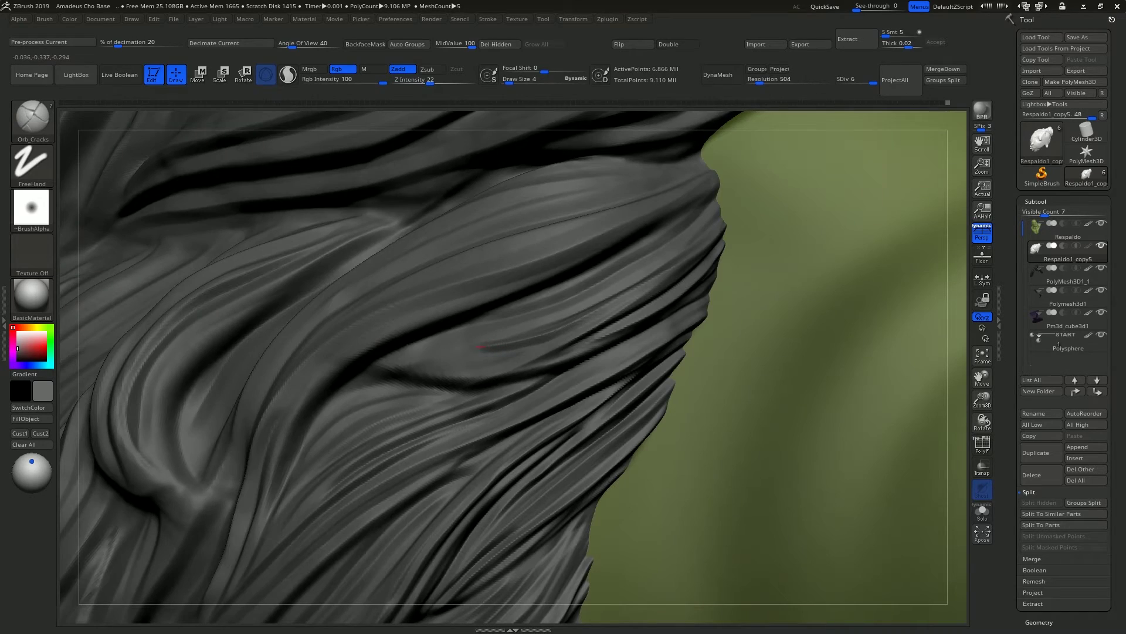
Add thinner strand lines at the temple, side and back of the hair with Orb_Cracks at intensity 22 and draw size 4 to 5.
{"action": "left_click_drag", "start_coordinate": [481, 346], "coordinate": [375, 371]}
{"action": "mouse_move", "coordinate": [375, 371]}
{"action": "right_mouse_down"}
{"action": "mouse_move", "coordinate": [446, 325]}
{"action": "mouse_move", "coordinate": [640, 265]}
{"action": "right_mouse_up"}
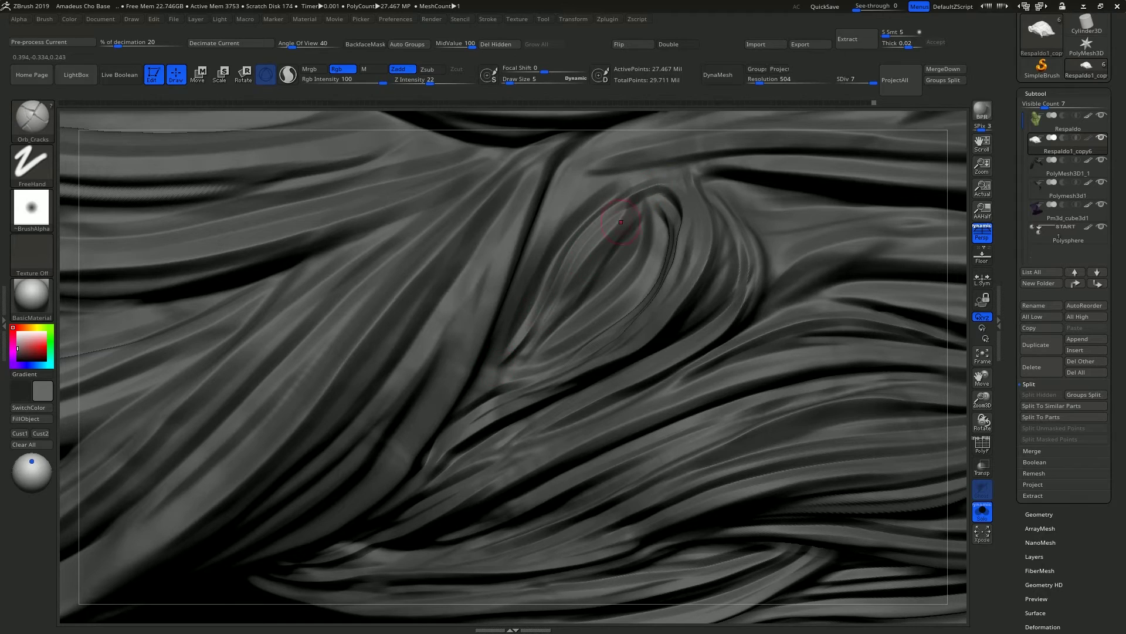
{"action": "mouse_move", "coordinate": [603, 201]}
{"action": "left_mouse_down"}
{"action": "mouse_move", "coordinate": [654, 196]}
{"action": "mouse_move", "coordinate": [514, 359]}
{"action": "left_mouse_up"}
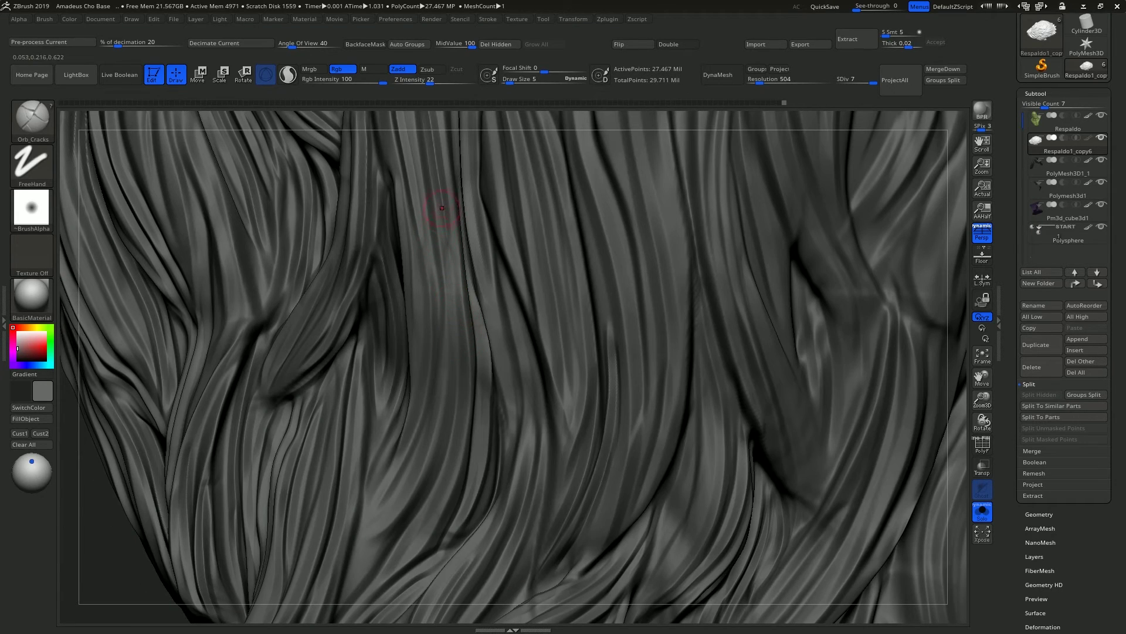
{"action": "left_click_drag", "start_coordinate": [442, 208], "coordinate": [448, 367]}
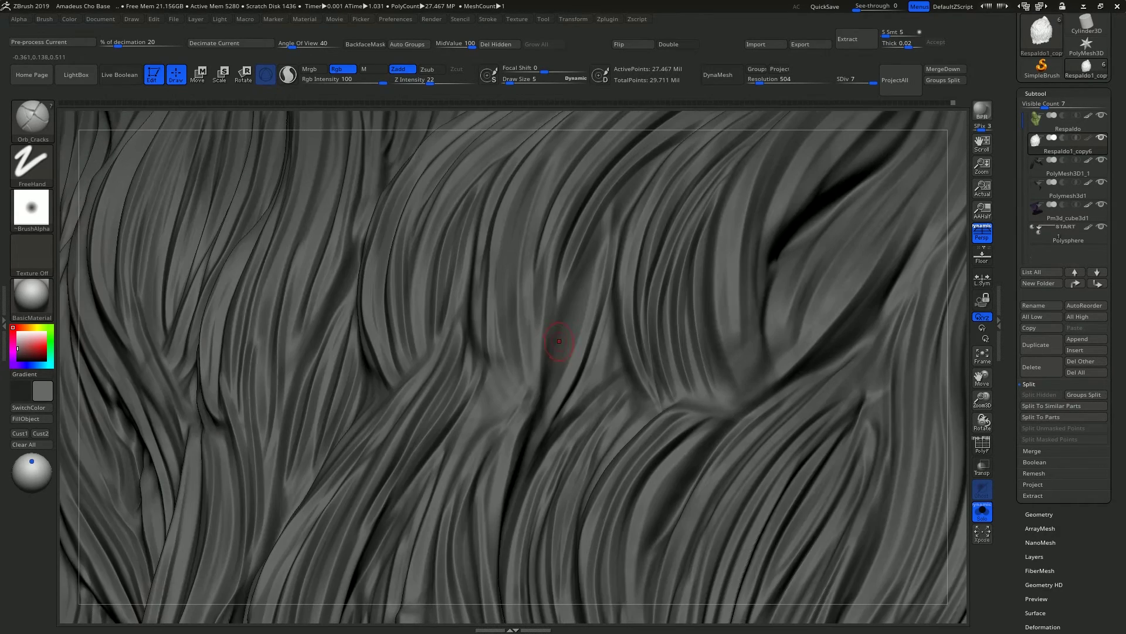
{"action": "right_click_drag", "start_coordinate": [549, 345], "coordinate": [601, 261]}
{"action": "left_click_drag", "start_coordinate": [647, 185], "coordinate": [575, 370]}
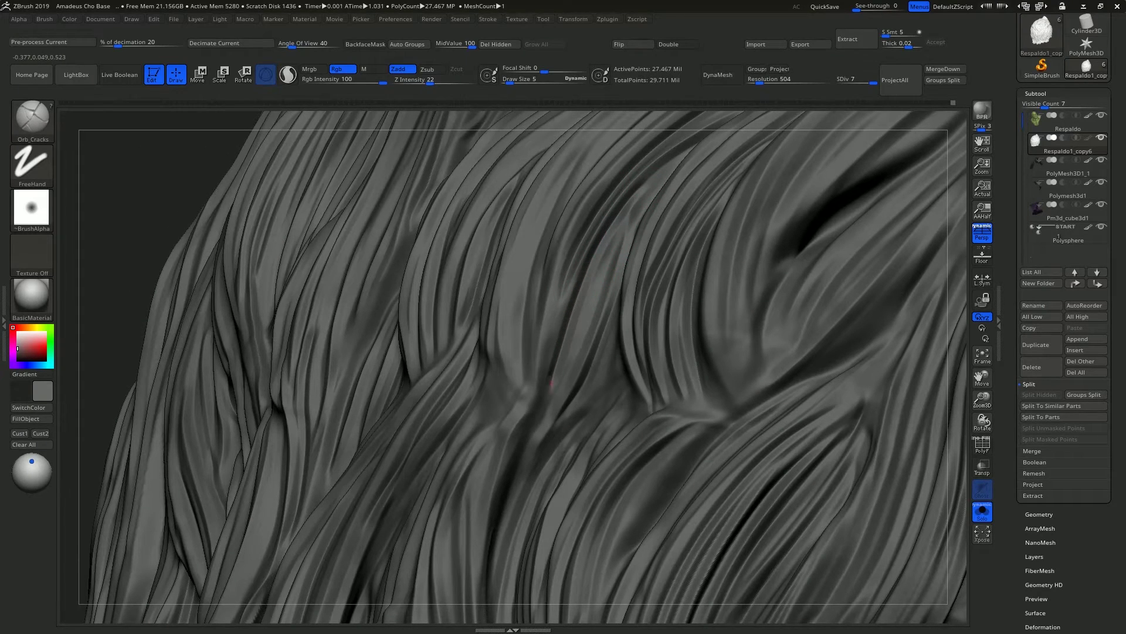
{"action": "left_click_drag", "start_coordinate": [575, 369], "coordinate": [540, 434]}
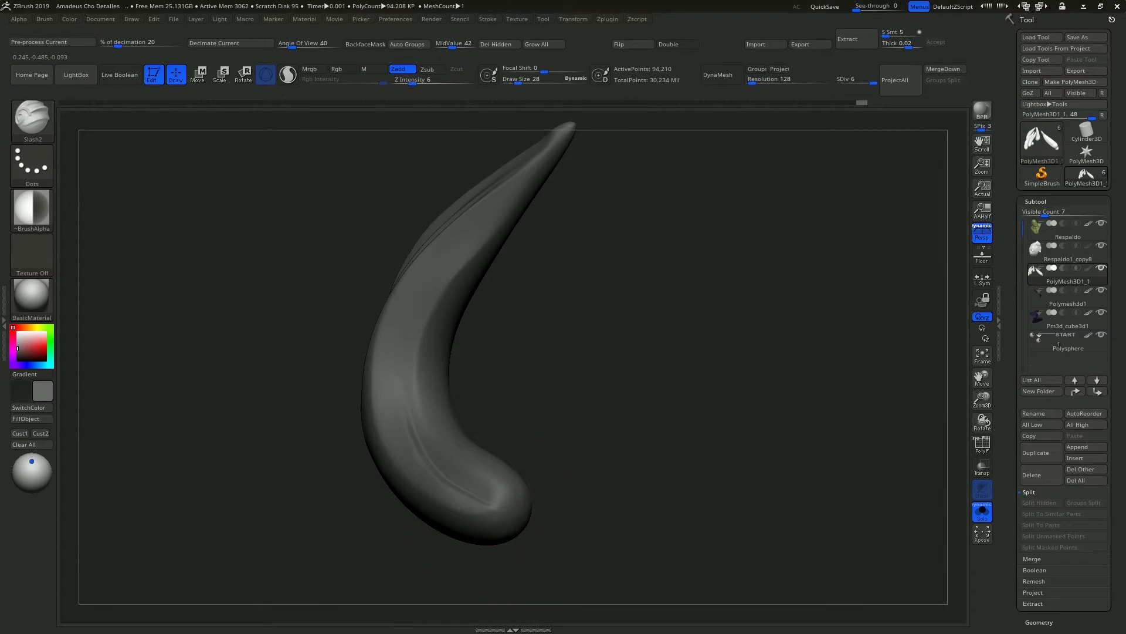
Carve strands along the separate curved lock using Slash2 at intensity 6 and Orb_Cracks at intensity 24.
{"action": "mouse_move", "coordinate": [404, 425]}
{"action": "left_mouse_down"}
{"action": "mouse_move", "coordinate": [411, 285]}
{"action": "mouse_move", "coordinate": [540, 171]}
{"action": "left_mouse_up"}
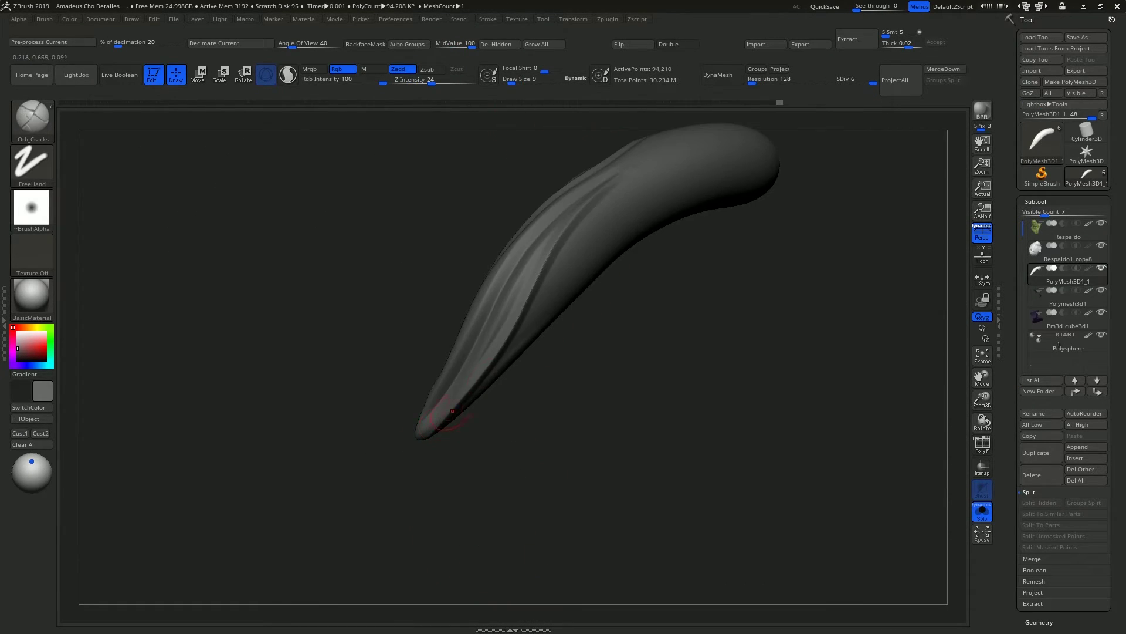
{"action": "right_click_drag", "start_coordinate": [453, 411], "coordinate": [514, 387]}
{"action": "left_click_drag", "start_coordinate": [619, 214], "coordinate": [470, 412]}
{"action": "right_click_drag", "start_coordinate": [577, 371], "coordinate": [540, 302], "text": "alt"}
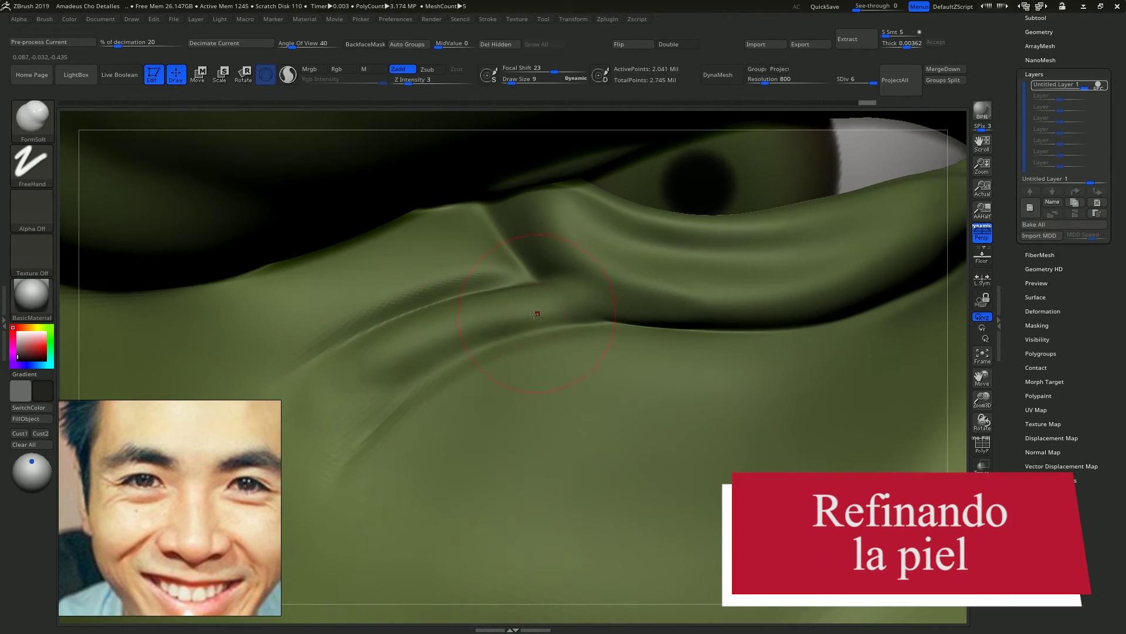
Sculpt fine wrinkles around both corners of the eye with FormSoft at intensity 3, using small draw sizes.
{"action": "key", "text": "s"}
{"action": "left_click_drag", "start_coordinate": [534, 314], "coordinate": [704, 313]}
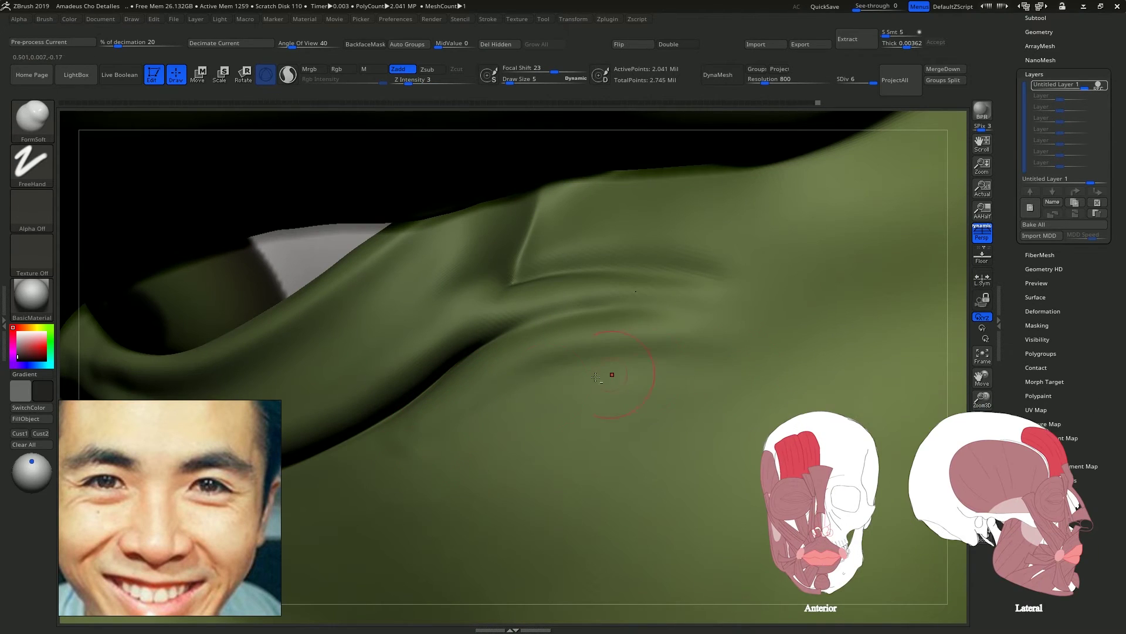
{"action": "left_click_drag", "start_coordinate": [741, 375], "coordinate": [545, 380]}
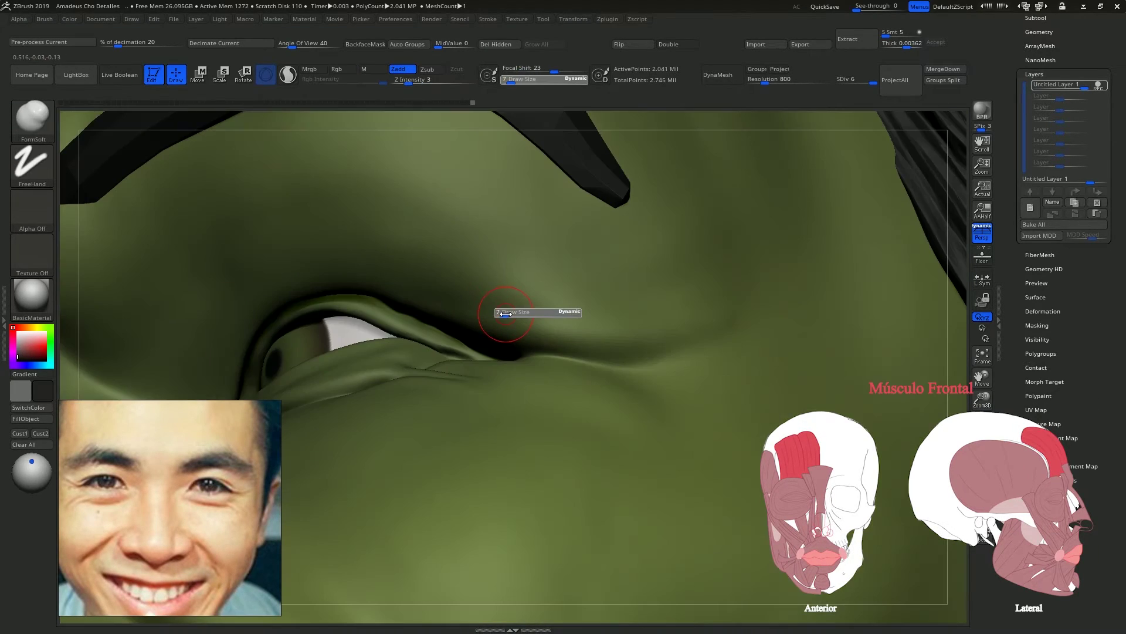
{"action": "left_click_drag", "start_coordinate": [499, 317], "coordinate": [482, 318]}
{"action": "right_click_drag", "start_coordinate": [482, 318], "coordinate": [375, 299]}
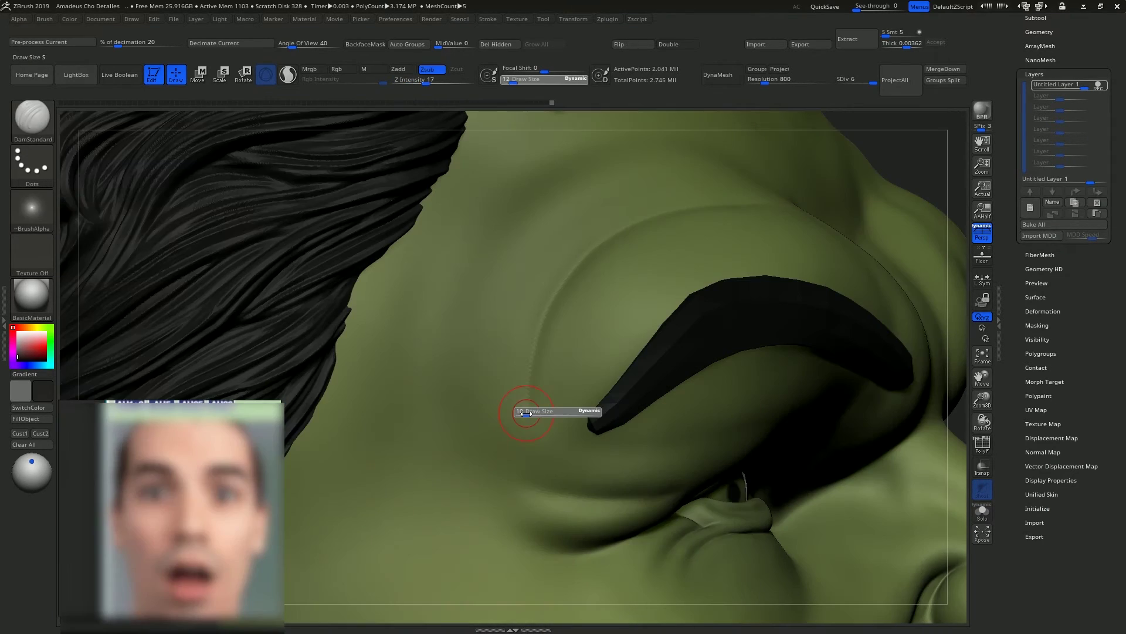
Carve curved forehead wrinkles above the eyebrow with DamStandard at intensity 17 and draw sizes from 10 to 17.
{"action": "mouse_move", "coordinate": [526, 394]}
{"action": "left_mouse_down"}
{"action": "mouse_move", "coordinate": [539, 327]}
{"action": "mouse_move", "coordinate": [580, 259]}
{"action": "left_mouse_up"}
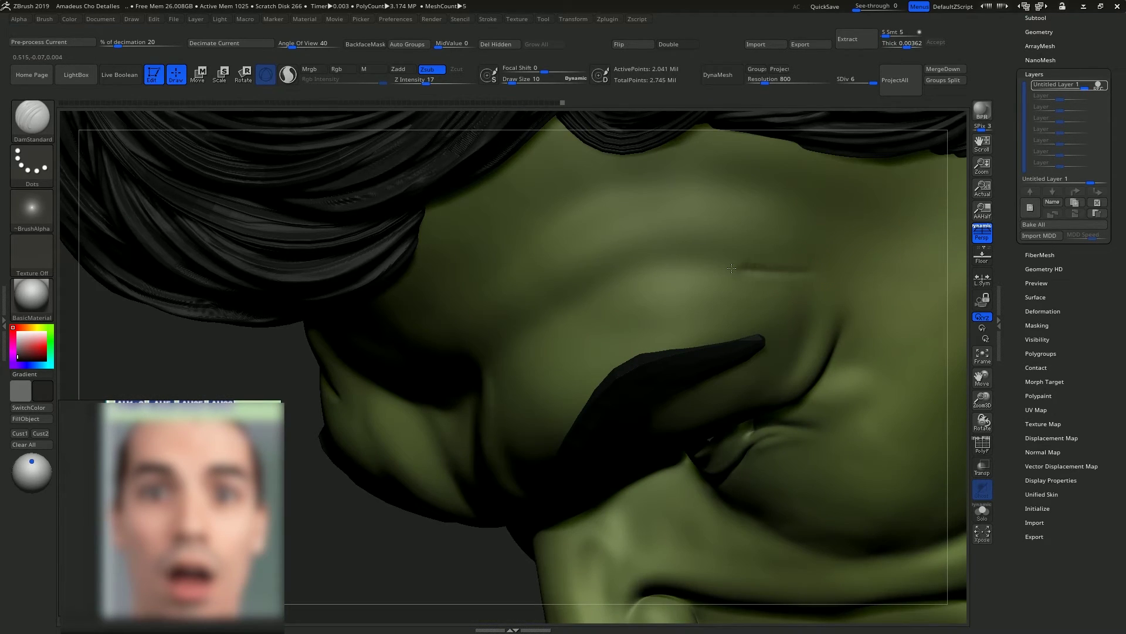
{"action": "mouse_move", "coordinate": [731, 268]}
{"action": "left_mouse_down"}
{"action": "mouse_move", "coordinate": [619, 271]}
{"action": "mouse_move", "coordinate": [560, 309]}
{"action": "left_mouse_up"}
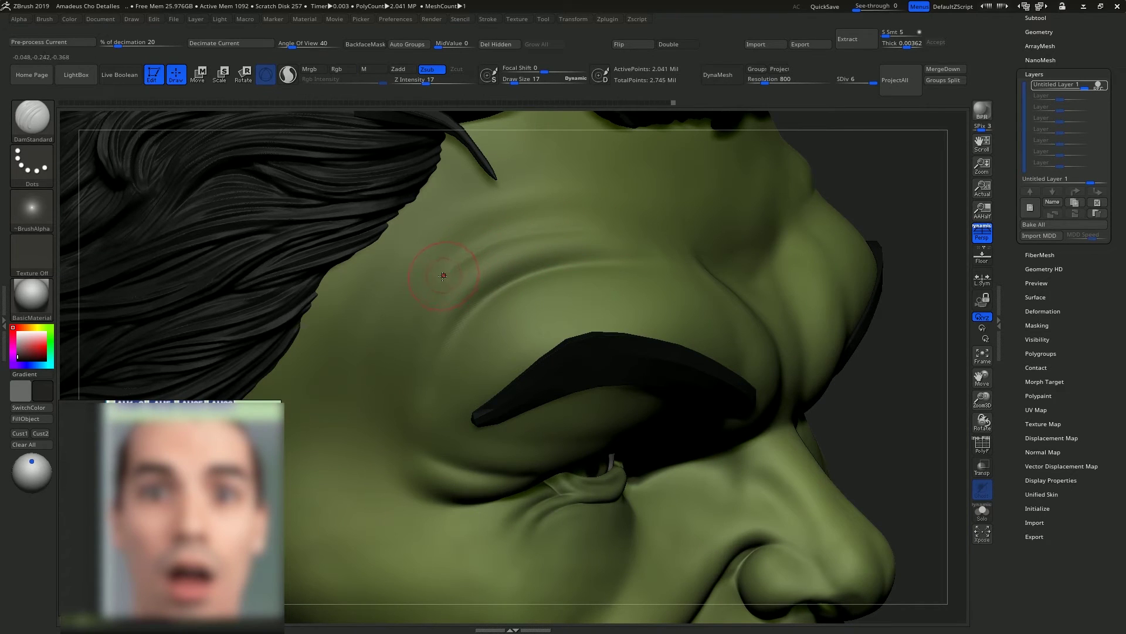
{"action": "left_click_drag", "start_coordinate": [443, 276], "coordinate": [578, 228]}
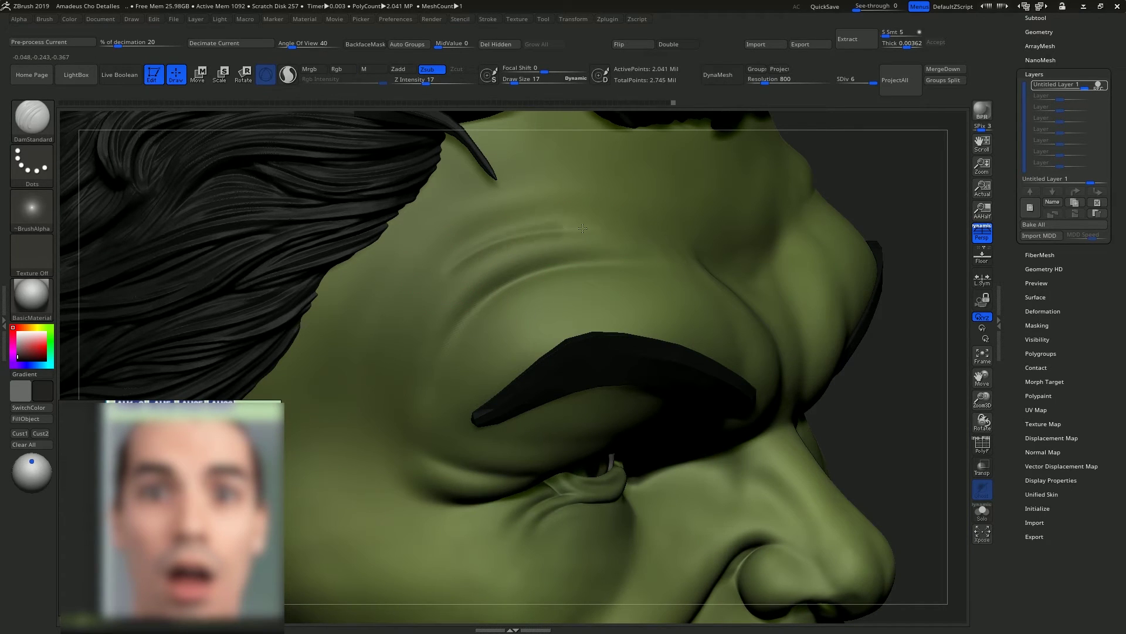
{"action": "mouse_move", "coordinate": [539, 229]}
{"action": "left_mouse_down"}
{"action": "mouse_move", "coordinate": [592, 227]}
{"action": "mouse_move", "coordinate": [482, 263]}
{"action": "left_mouse_up"}
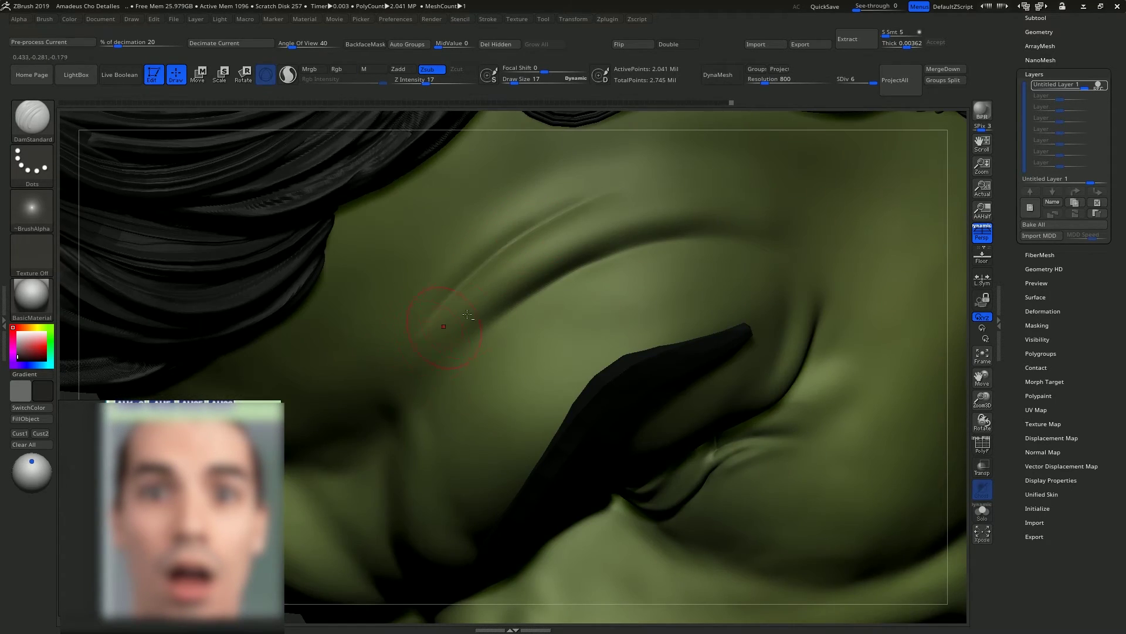
{"action": "mouse_move", "coordinate": [460, 332]}
{"action": "right_mouse_down"}
{"action": "mouse_move", "coordinate": [546, 294]}
{"action": "mouse_move", "coordinate": [571, 231]}
{"action": "right_mouse_up"}
{"action": "mouse_move", "coordinate": [561, 241]}
{"action": "left_mouse_down"}
{"action": "mouse_move", "coordinate": [494, 335]}
{"action": "mouse_move", "coordinate": [542, 260]}
{"action": "mouse_move", "coordinate": [453, 368]}
{"action": "left_mouse_up"}
{"action": "left_click_drag", "start_coordinate": [528, 277], "coordinate": [450, 376]}
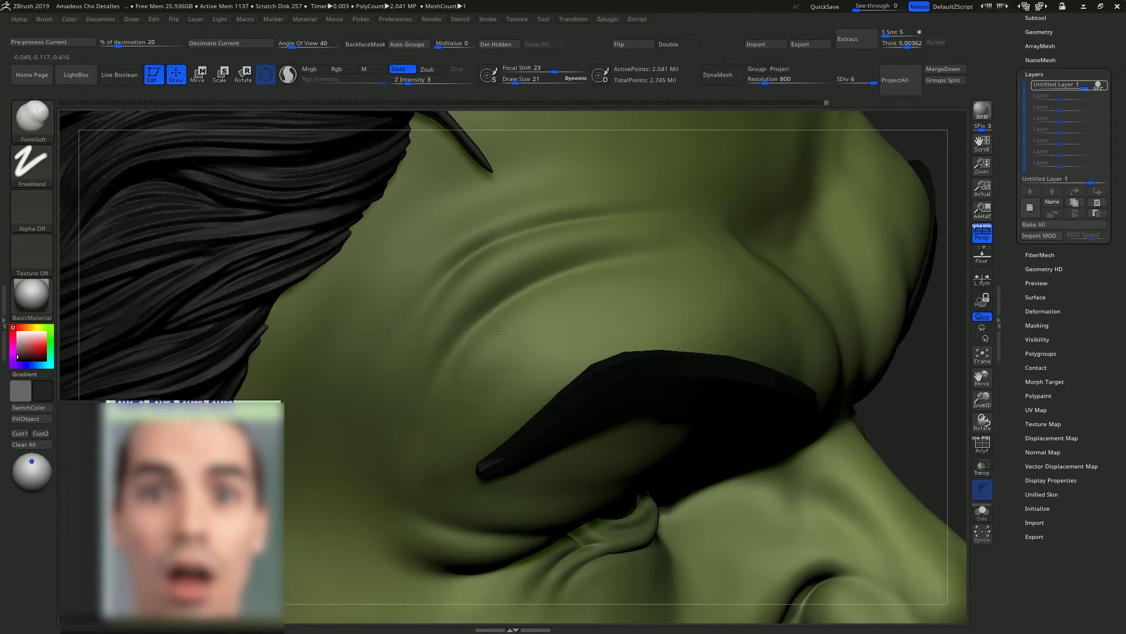
Build soft volume between the eyebrow and the forehead wrinkles with FormSoft at intensity 3 and draw size 21.
{"action": "left_click_drag", "start_coordinate": [500, 329], "coordinate": [554, 298]}
{"action": "left_click_drag", "start_coordinate": [449, 419], "coordinate": [581, 290]}
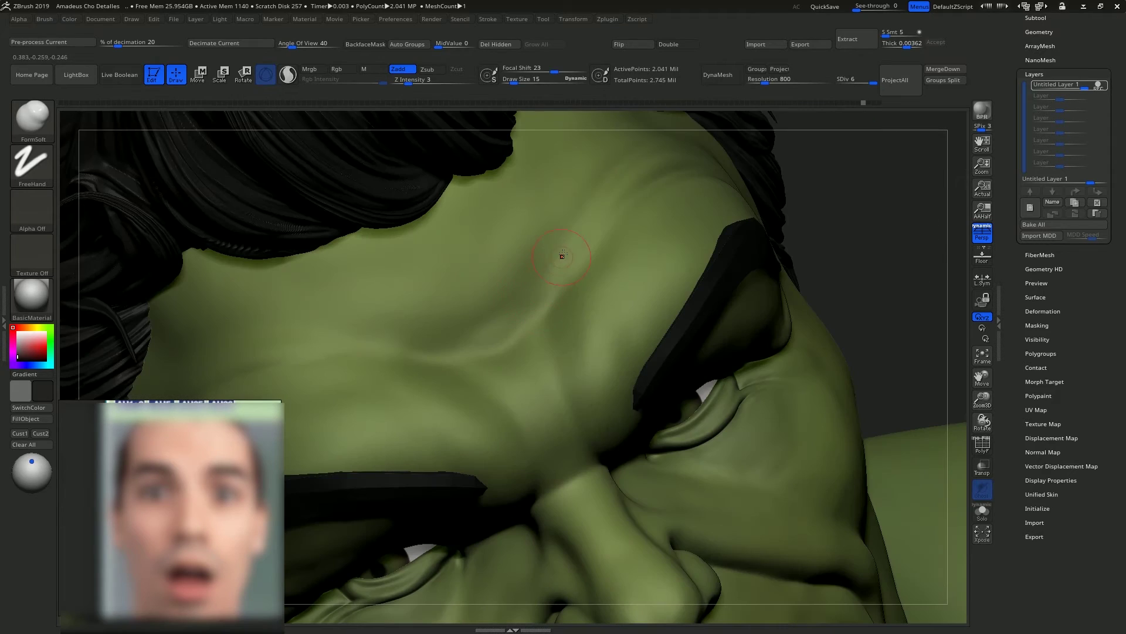
Sculpt soft volume into the forehead folds and the cheek beside the nose with FormSoft at intensity 3 and draw sizes 12 to 15.
{"action": "mouse_move", "coordinate": [365, 339]}
{"action": "left_mouse_down"}
{"action": "mouse_move", "coordinate": [466, 328]}
{"action": "mouse_move", "coordinate": [543, 294]}
{"action": "left_mouse_up"}
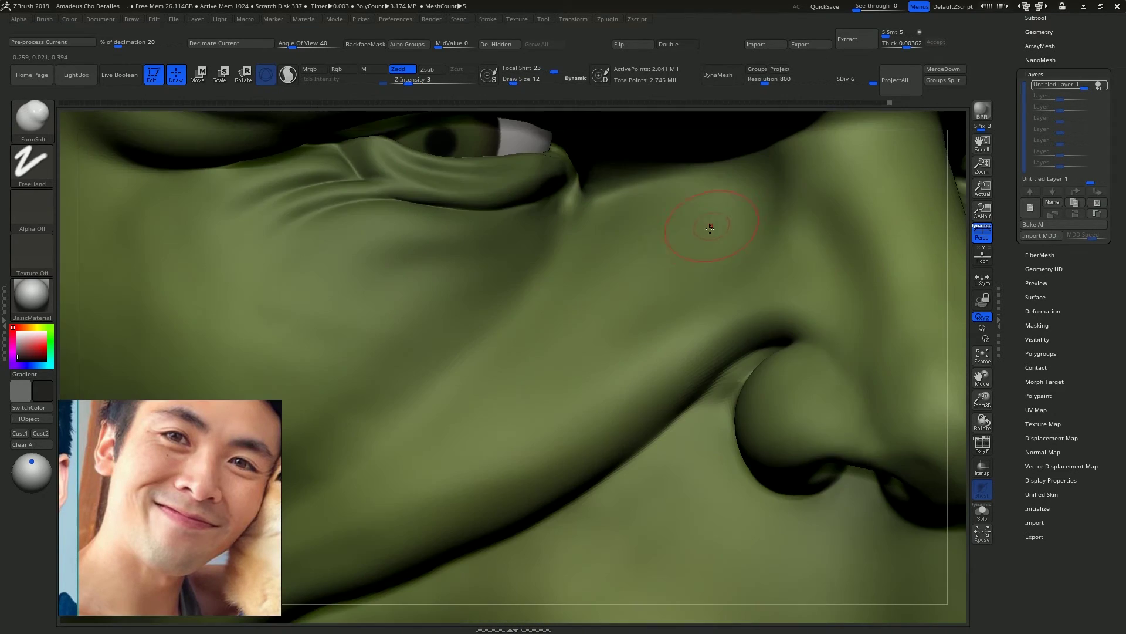
{"action": "key", "text": "s"}
{"action": "left_click_drag", "start_coordinate": [686, 247], "coordinate": [709, 225]}
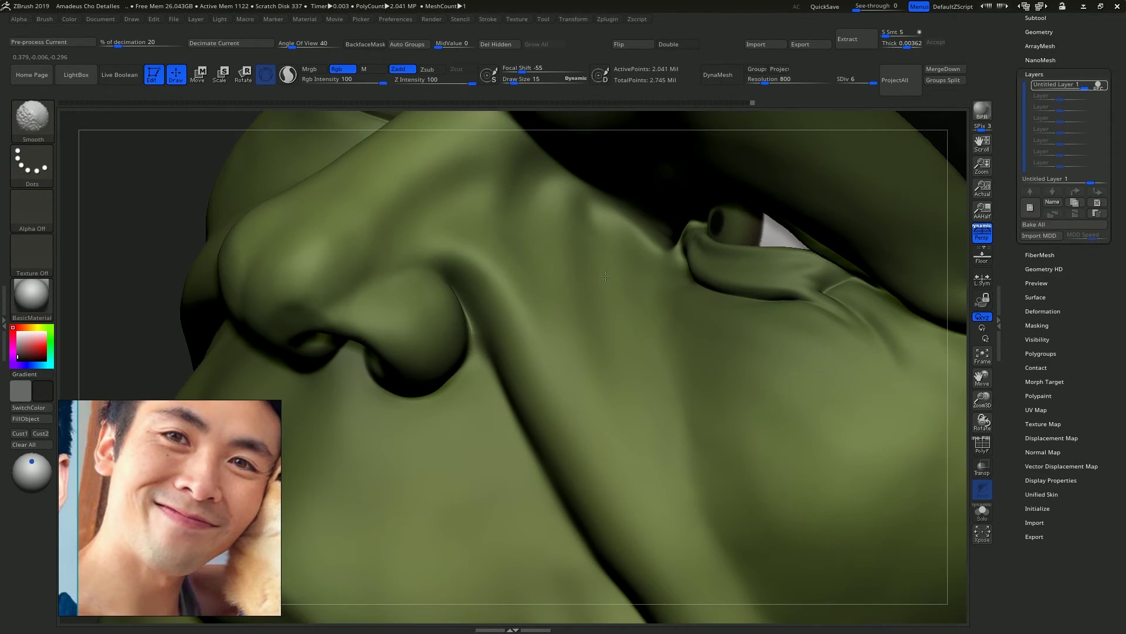
{"action": "key", "text": "b"}
{"action": "key", "text": "c"}
{"action": "key", "text": "l"}
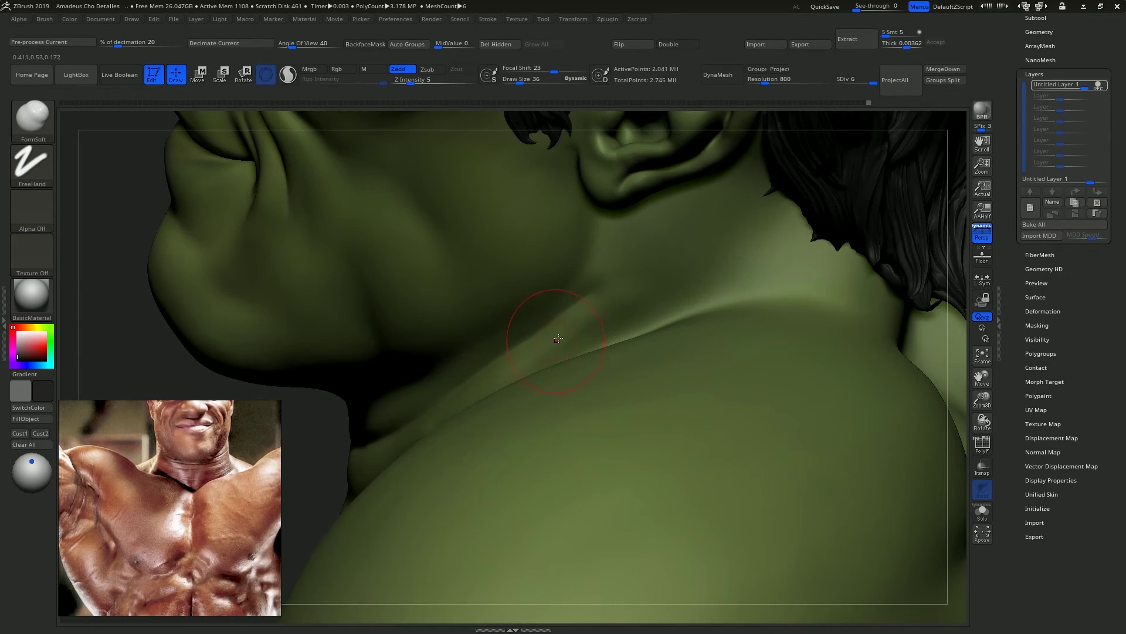
Build the folds and raised veins along the side of the neck with FormSoft at intensities 5 and 6.
{"action": "right_click_drag", "start_coordinate": [558, 339], "coordinate": [617, 305]}
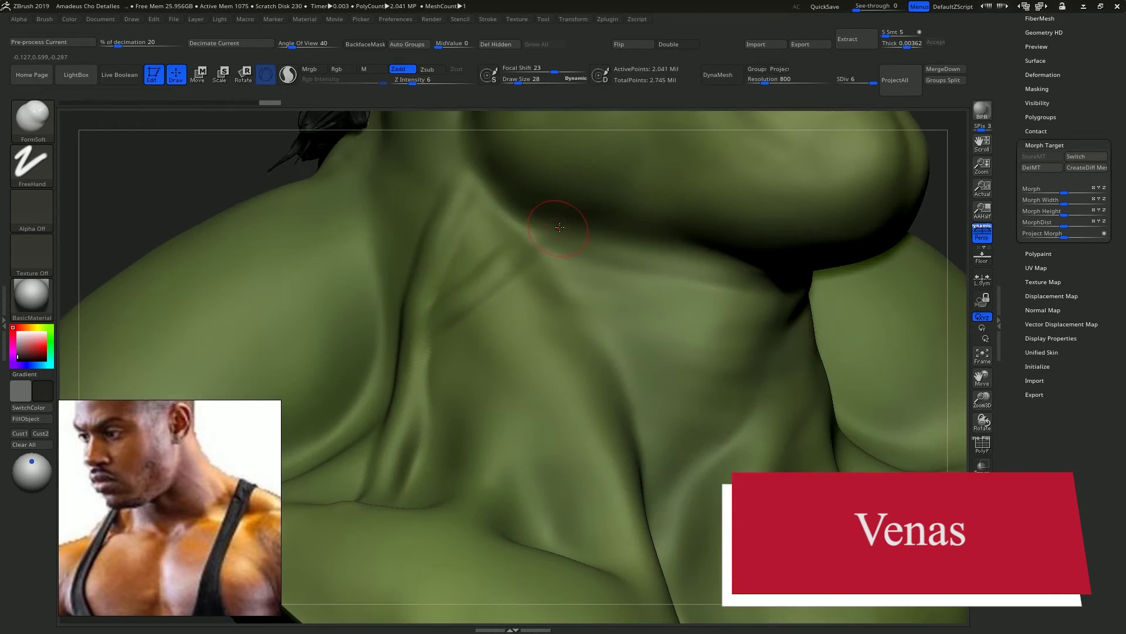
{"action": "left_click_drag", "start_coordinate": [576, 221], "coordinate": [494, 268]}
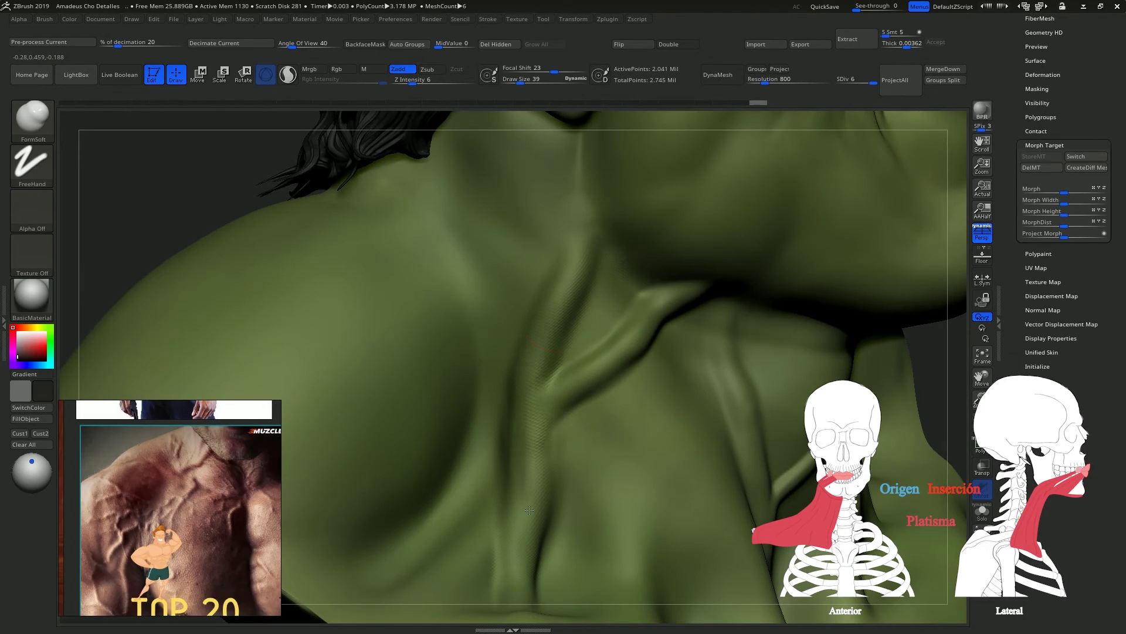
{"action": "right_click_drag", "start_coordinate": [562, 421], "coordinate": [527, 383], "text": "alt"}
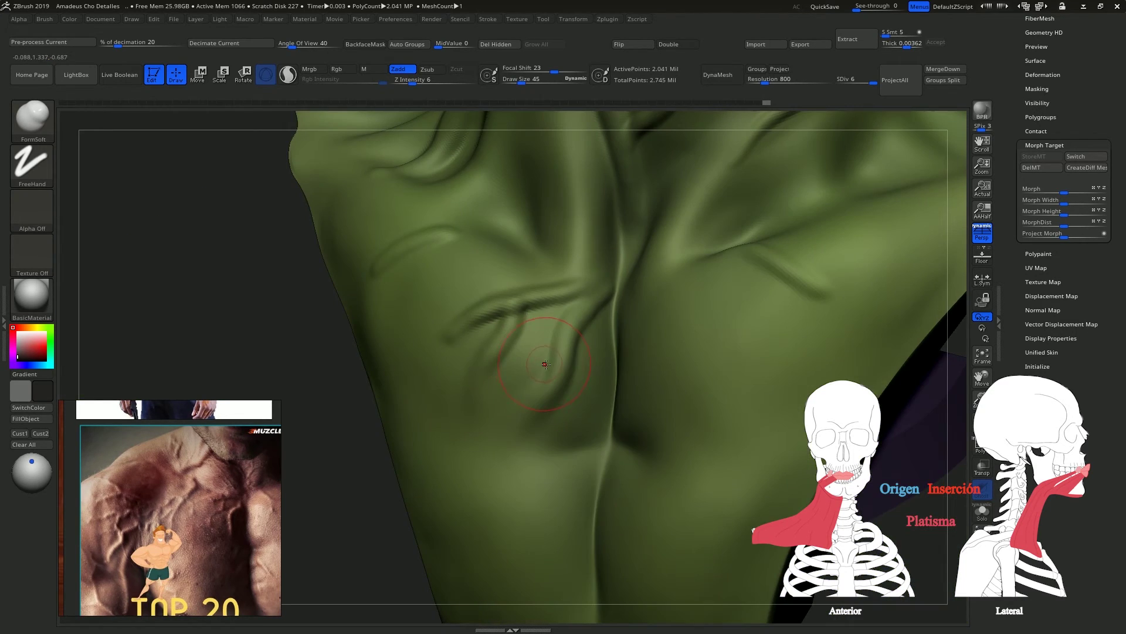
Raise and smooth branching veins on the chest and neck with FormSoft at intensity 6, using draw sizes 45 and 23.
{"action": "key", "text": "shift"}
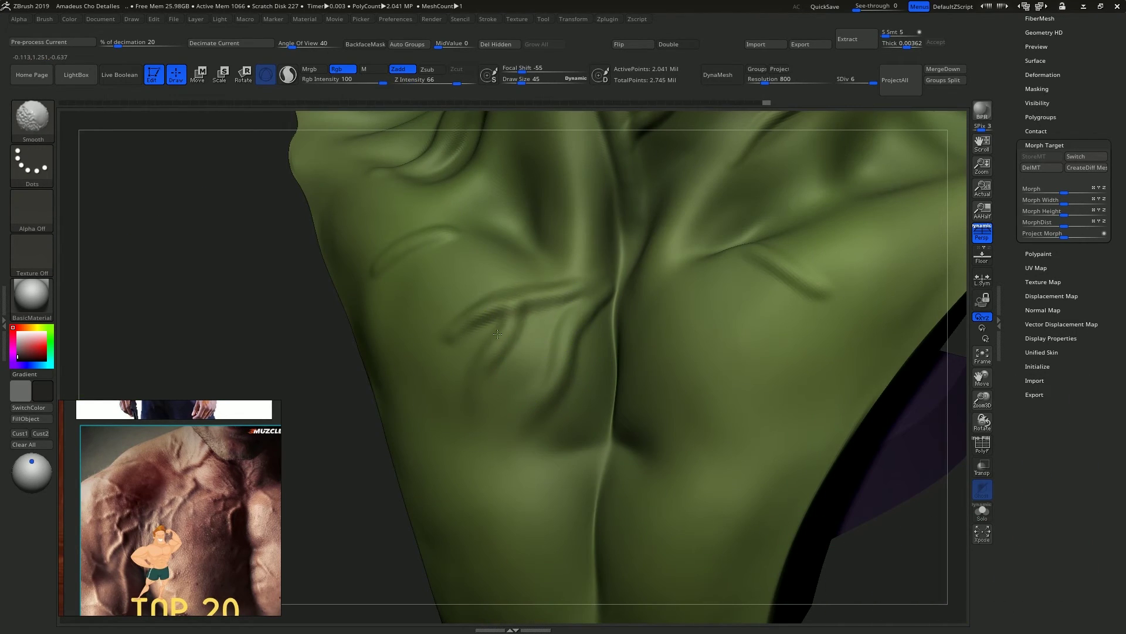
{"action": "key", "text": "s"}
{"action": "left_click_drag", "start_coordinate": [510, 367], "coordinate": [506, 367]}
{"action": "left_click_drag", "start_coordinate": [496, 344], "coordinate": [470, 386]}
{"action": "key", "text": "shift"}
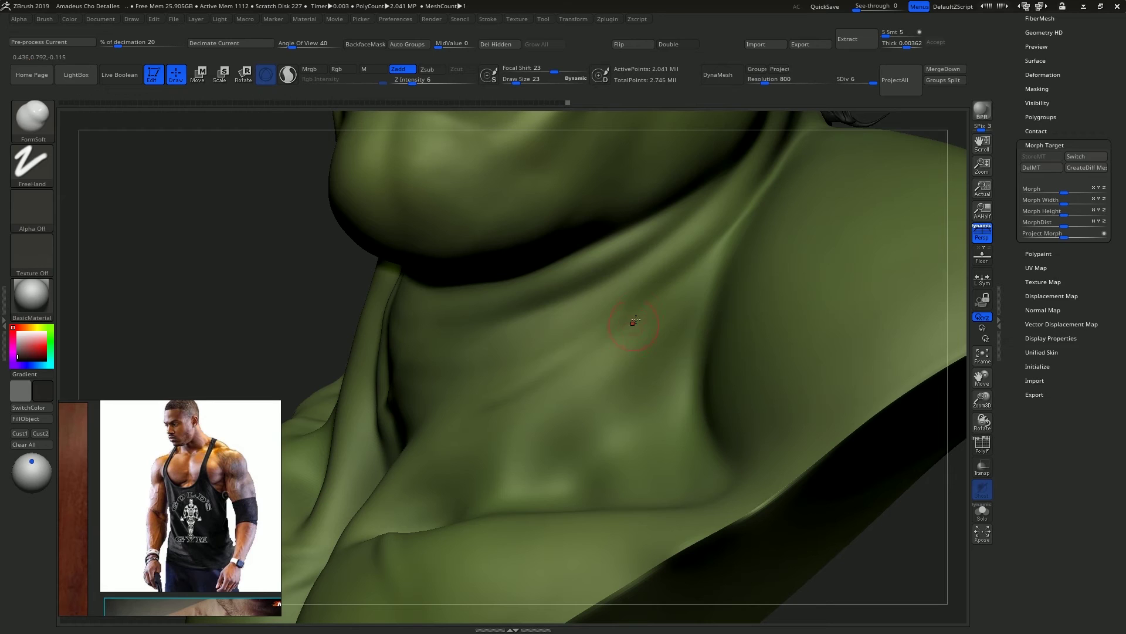
{"action": "mouse_move", "coordinate": [629, 322]}
{"action": "left_mouse_down"}
{"action": "mouse_move", "coordinate": [623, 382]}
{"action": "mouse_move", "coordinate": [595, 455]}
{"action": "left_mouse_up"}
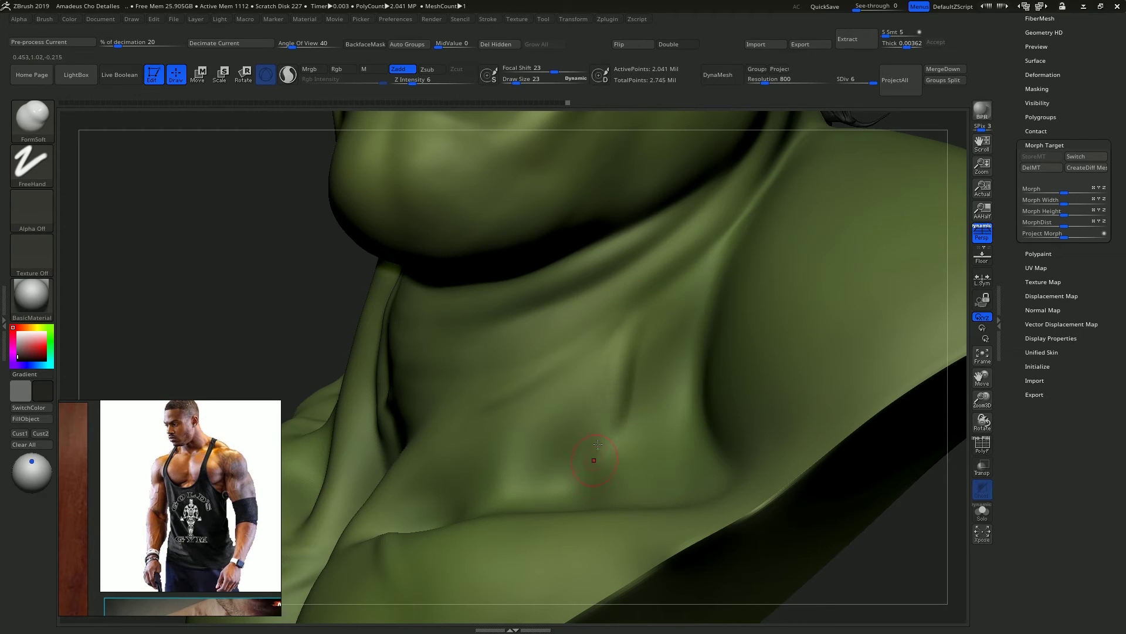
{"action": "left_click_drag", "start_coordinate": [619, 382], "coordinate": [582, 482]}
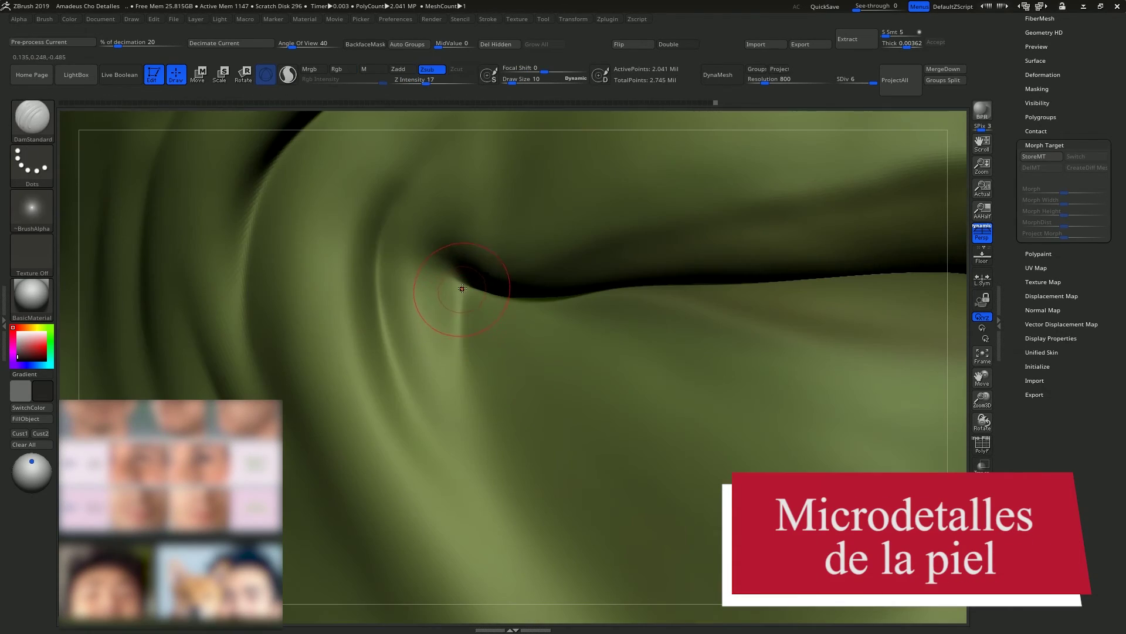
Add skin microdetail at the mouth corner, under the eye, and around the lips and chin with DamStandard and Standard DragRect alphas.
{"action": "left_click_drag", "start_coordinate": [463, 285], "coordinate": [469, 386]}
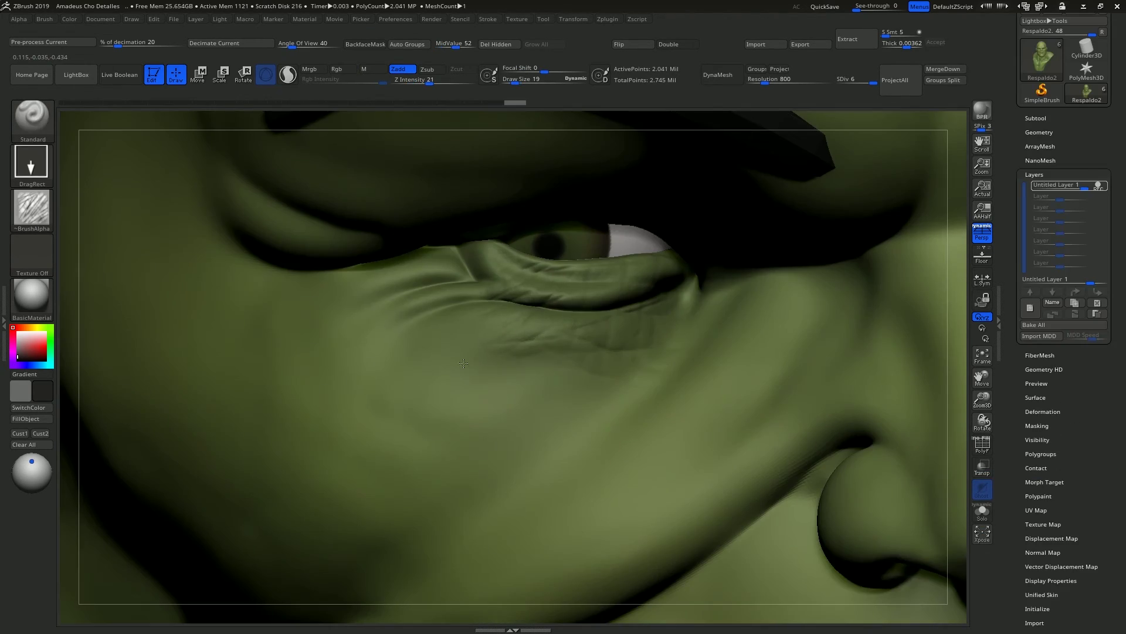
{"action": "mouse_move", "coordinate": [504, 344]}
{"action": "left_mouse_down"}
{"action": "mouse_move", "coordinate": [558, 332]}
{"action": "mouse_move", "coordinate": [560, 367]}
{"action": "left_mouse_up"}
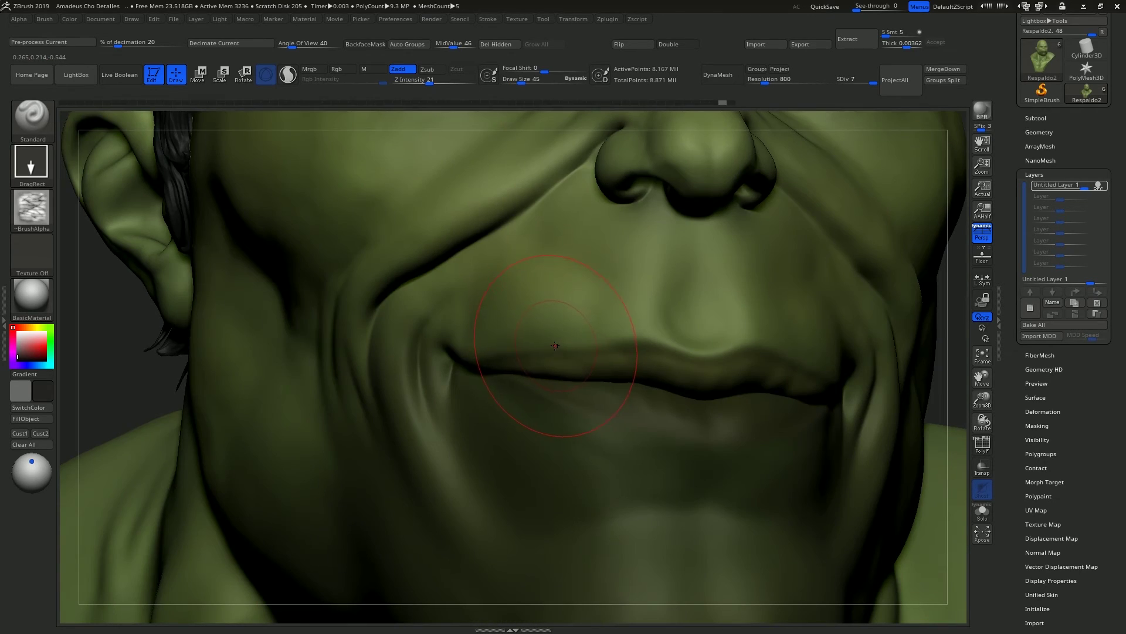
{"action": "key", "text": "u"}
{"action": "left_click_drag", "start_coordinate": [535, 345], "coordinate": [529, 345]}
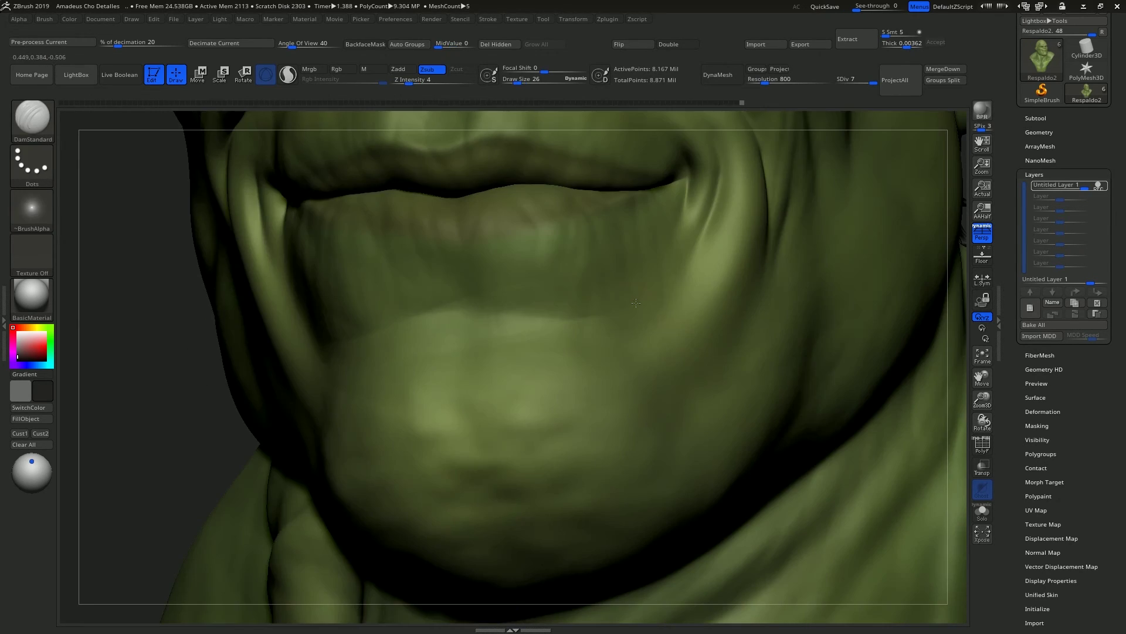
{"action": "right_click_drag", "start_coordinate": [630, 311], "coordinate": [560, 334]}
{"action": "key", "text": "s"}
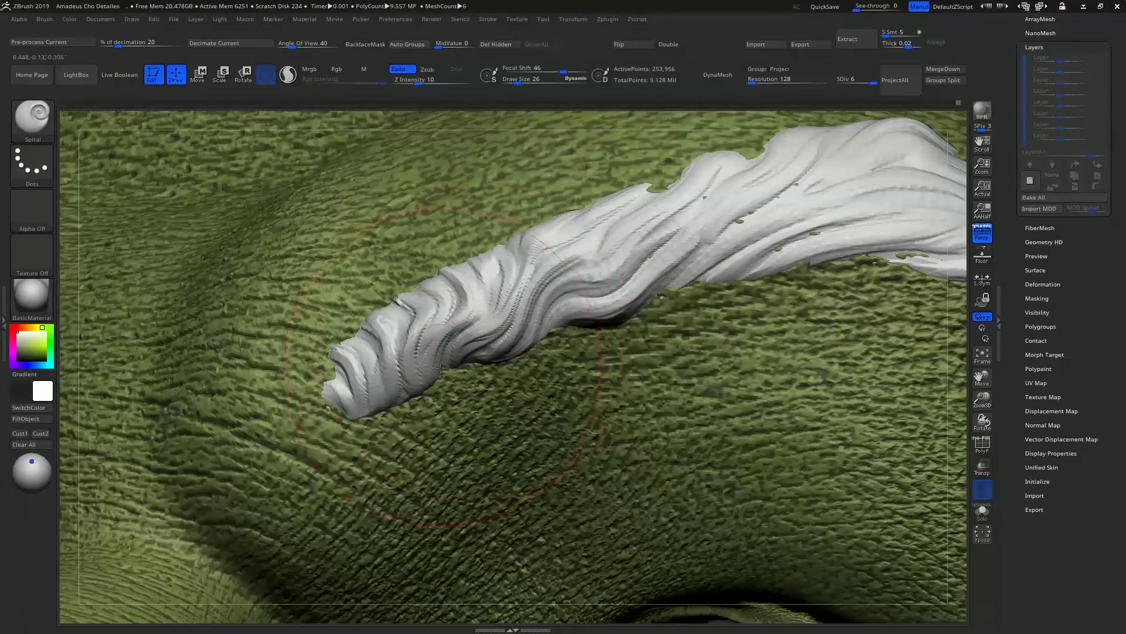
Twist the strands near the eyebrow's end with the Spiral brush at intensity 10 and draw size 26.
{"action": "left_click_drag", "start_coordinate": [441, 368], "coordinate": [414, 379]}
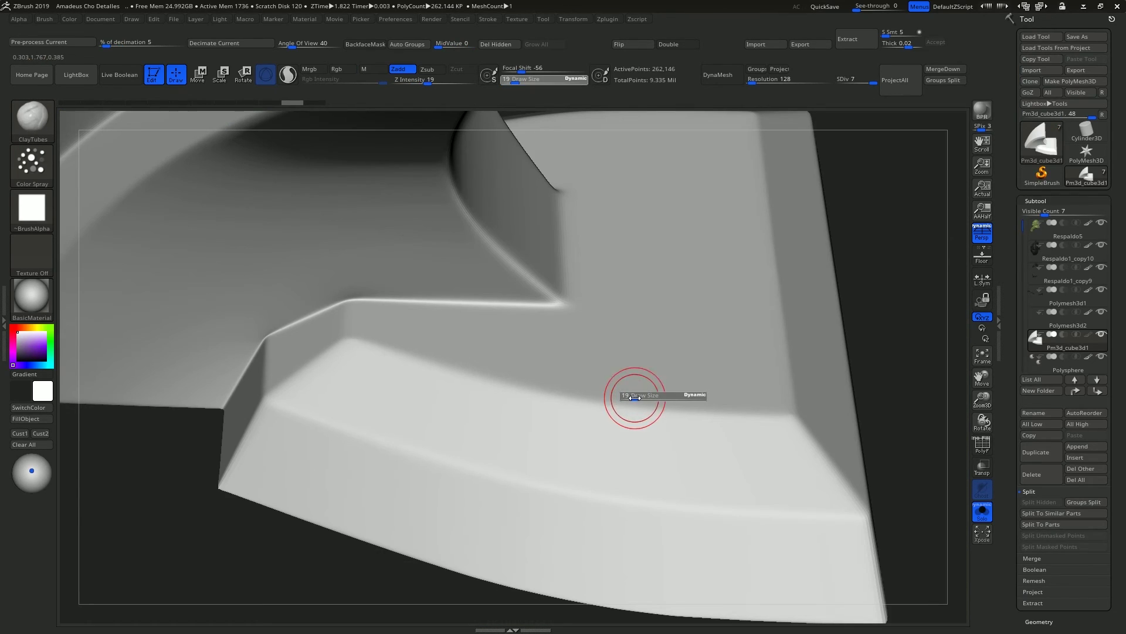
Sculpt a rough rocky surface on the display base with ClayTubes using Color Spray, and flatten areas with TrimDynamic at intensity 43.
{"action": "mouse_move", "coordinate": [669, 367]}
{"action": "left_mouse_down"}
{"action": "mouse_move", "coordinate": [587, 424]}
{"action": "mouse_move", "coordinate": [585, 445]}
{"action": "left_mouse_up"}
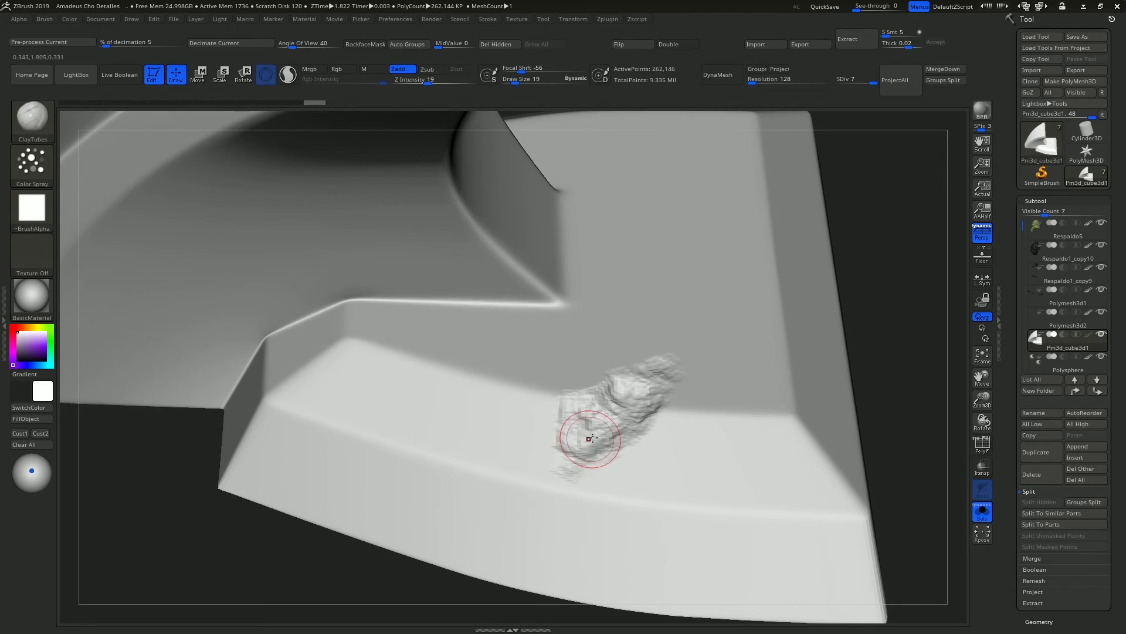
{"action": "right_click_drag", "start_coordinate": [599, 427], "coordinate": [613, 392], "text": "alt"}
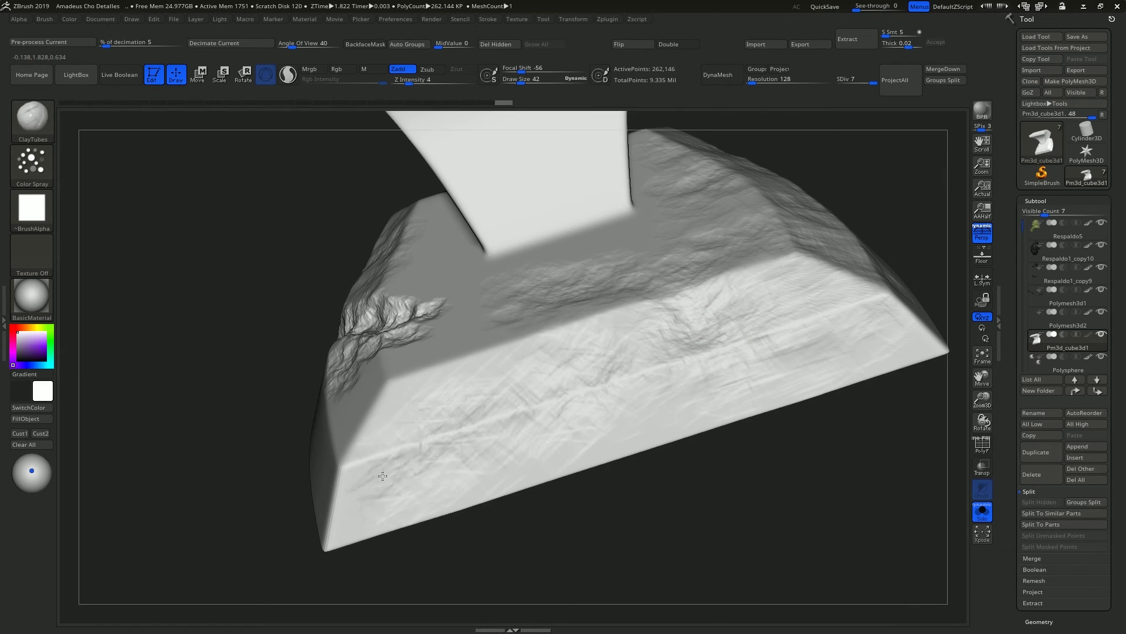
{"action": "right_click_drag", "start_coordinate": [405, 469], "coordinate": [368, 489]}
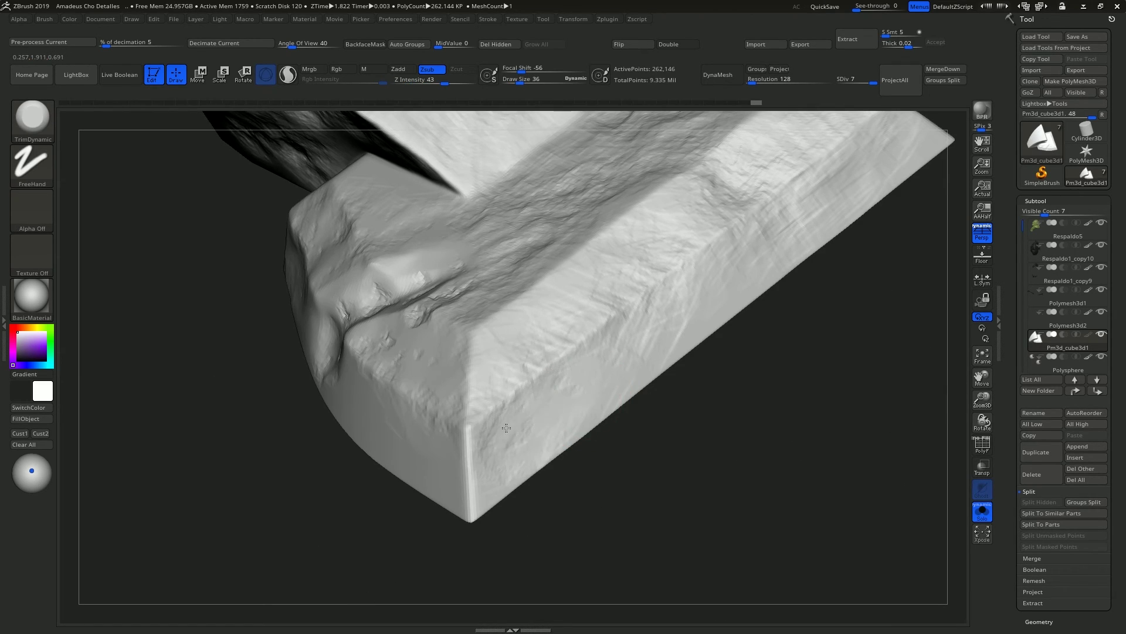
{"action": "right_click_drag", "start_coordinate": [730, 272], "coordinate": [455, 402]}
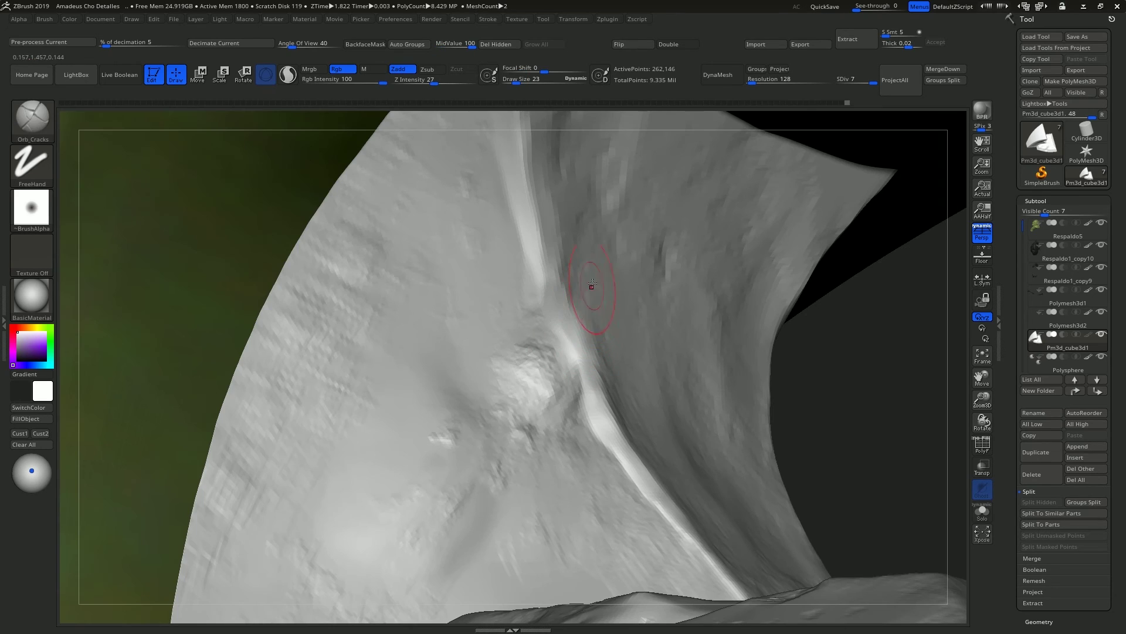